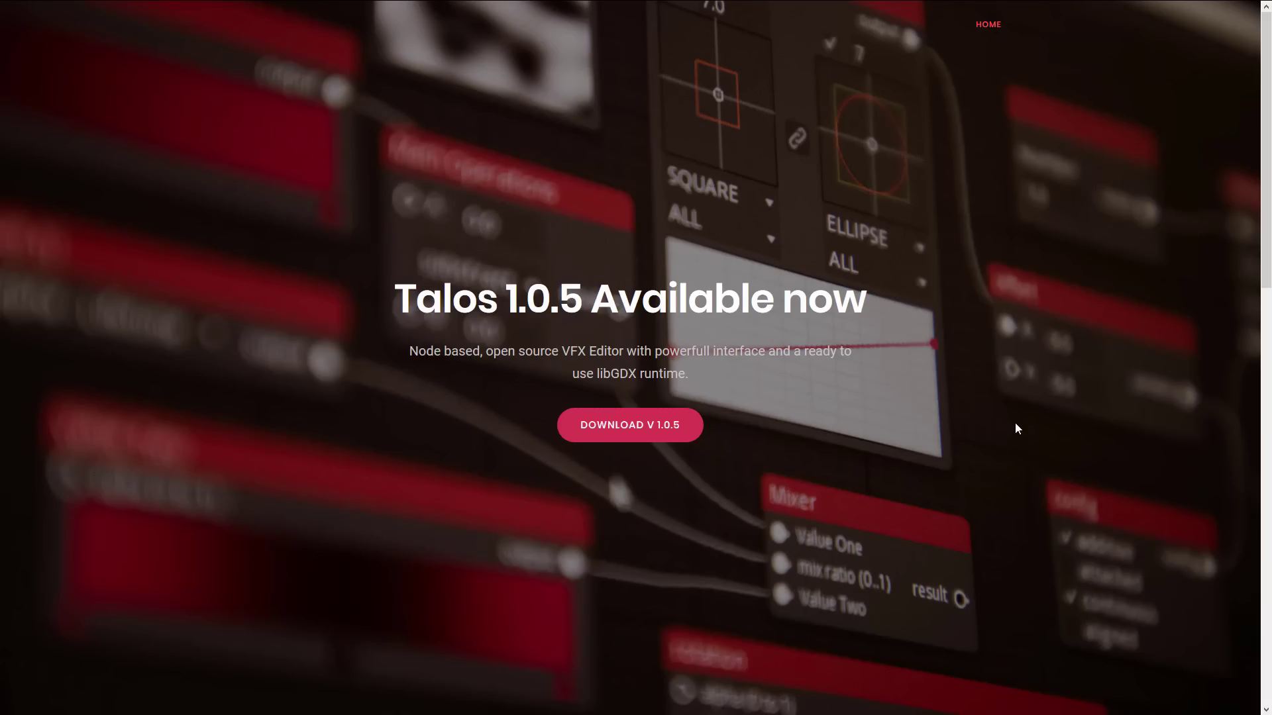
Step: Scroll through the Talos VFX website, then switch to the rockbite/talos GitHub repository tab
scroll(1007, 420, "down", 4)
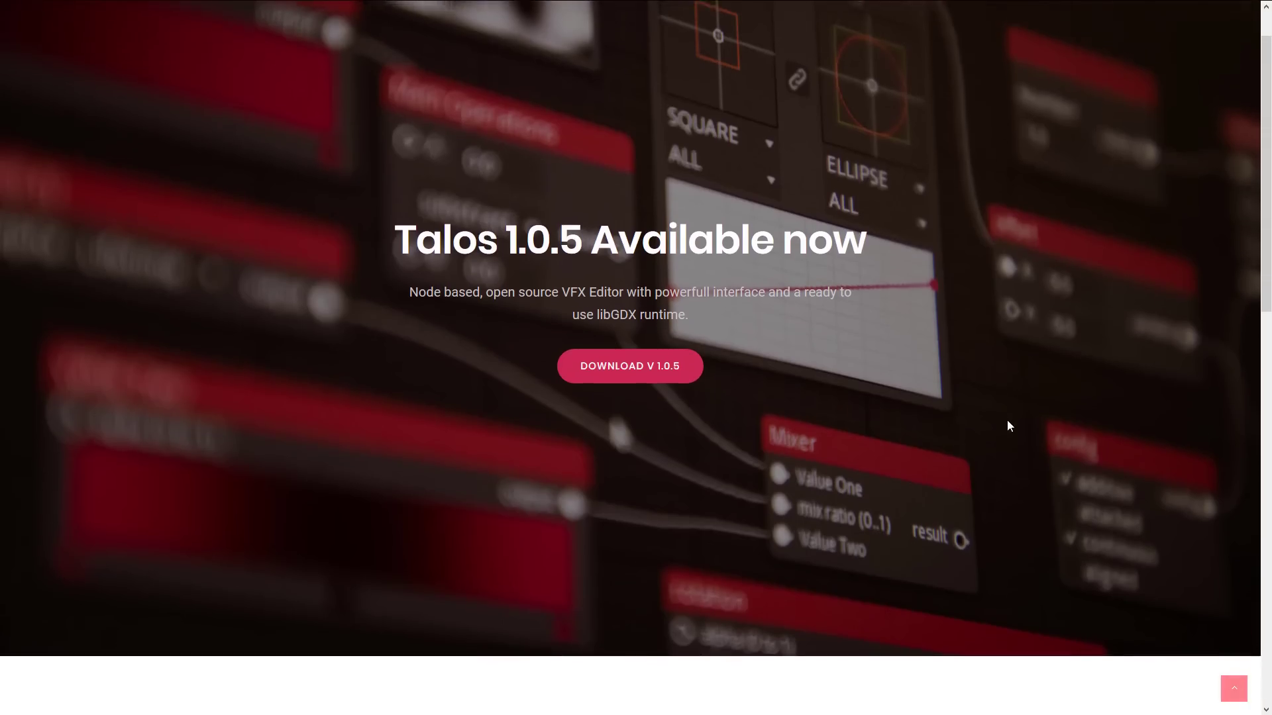
scroll(1007, 420, "down", 5)
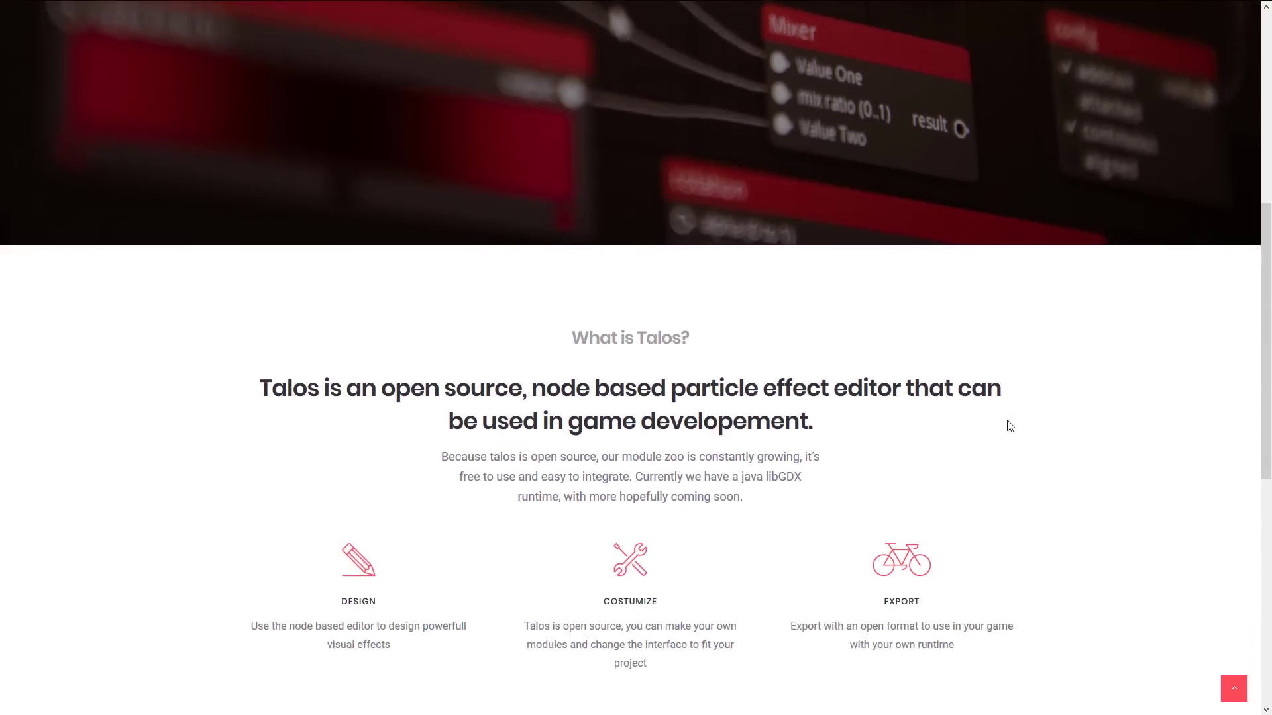
scroll(896, 329, "down", 1)
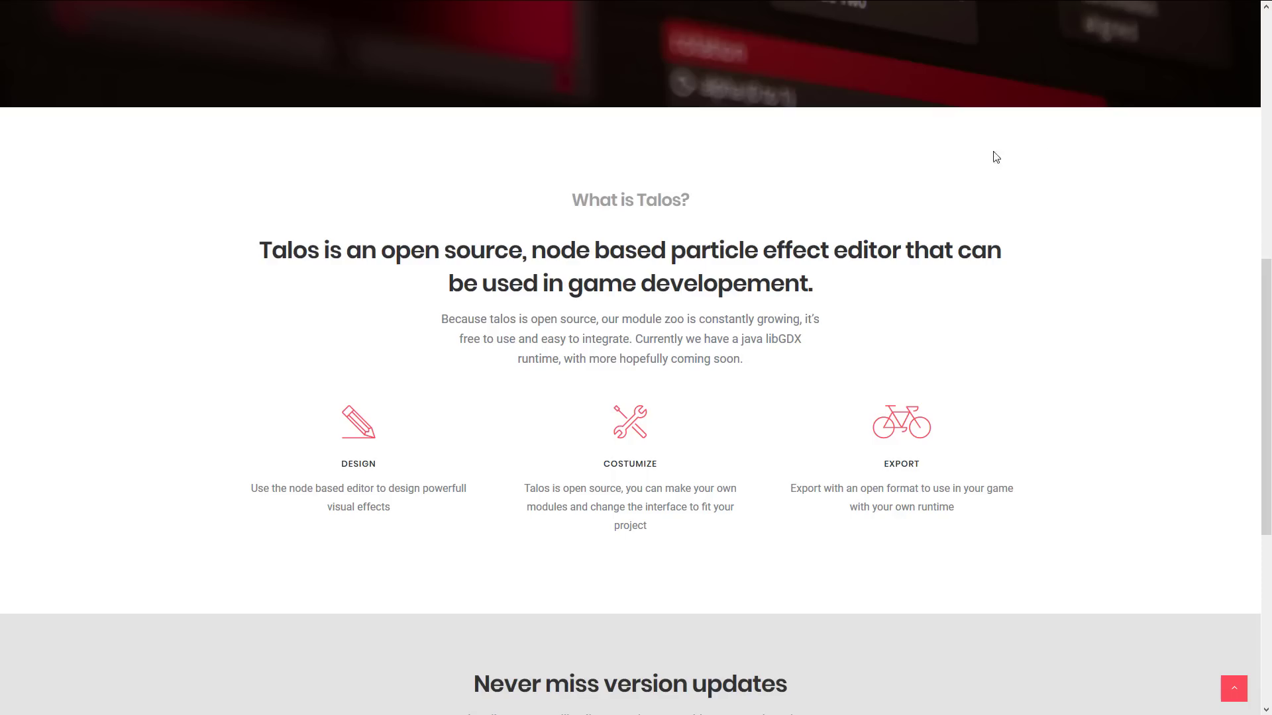
scroll(730, 359, "down", 2)
scroll(731, 359, "up", 2)
key("ctrl+Tab")
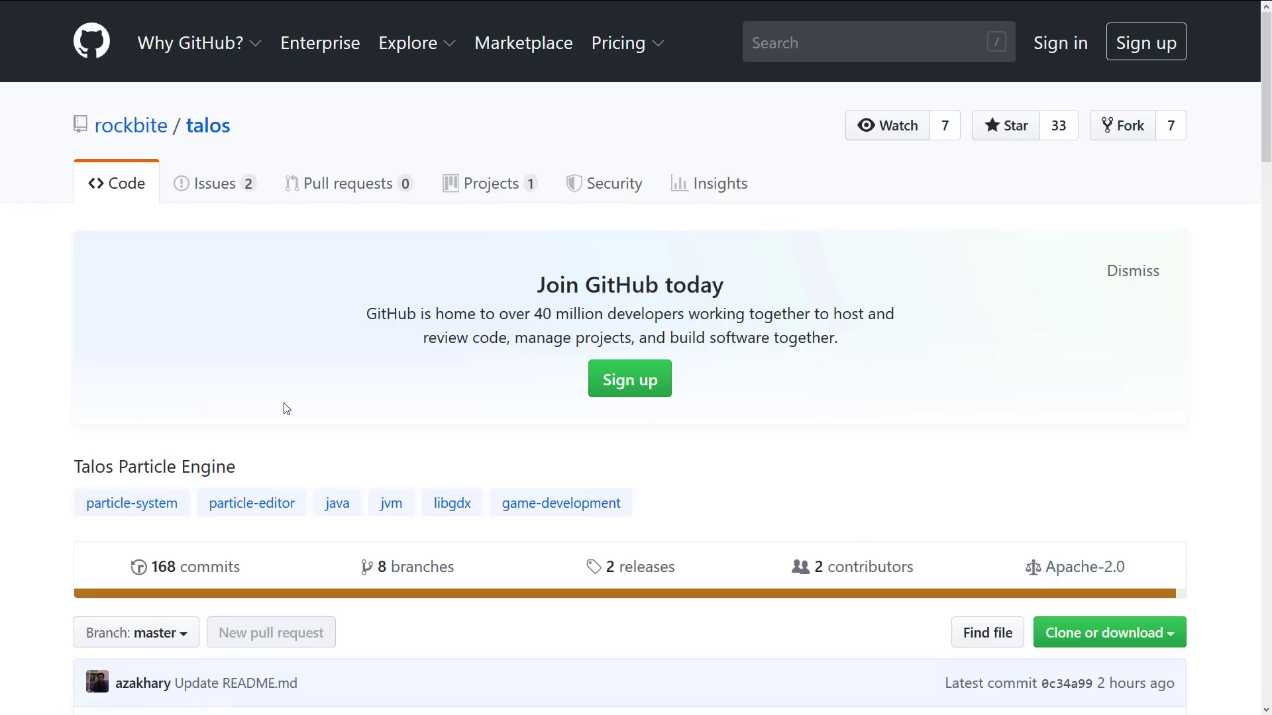
Step: Open the rockbite/talos releases page and scroll to the talos.1.0.5.jar asset (8.72 MB)
scroll(993, 503, "down", 3)
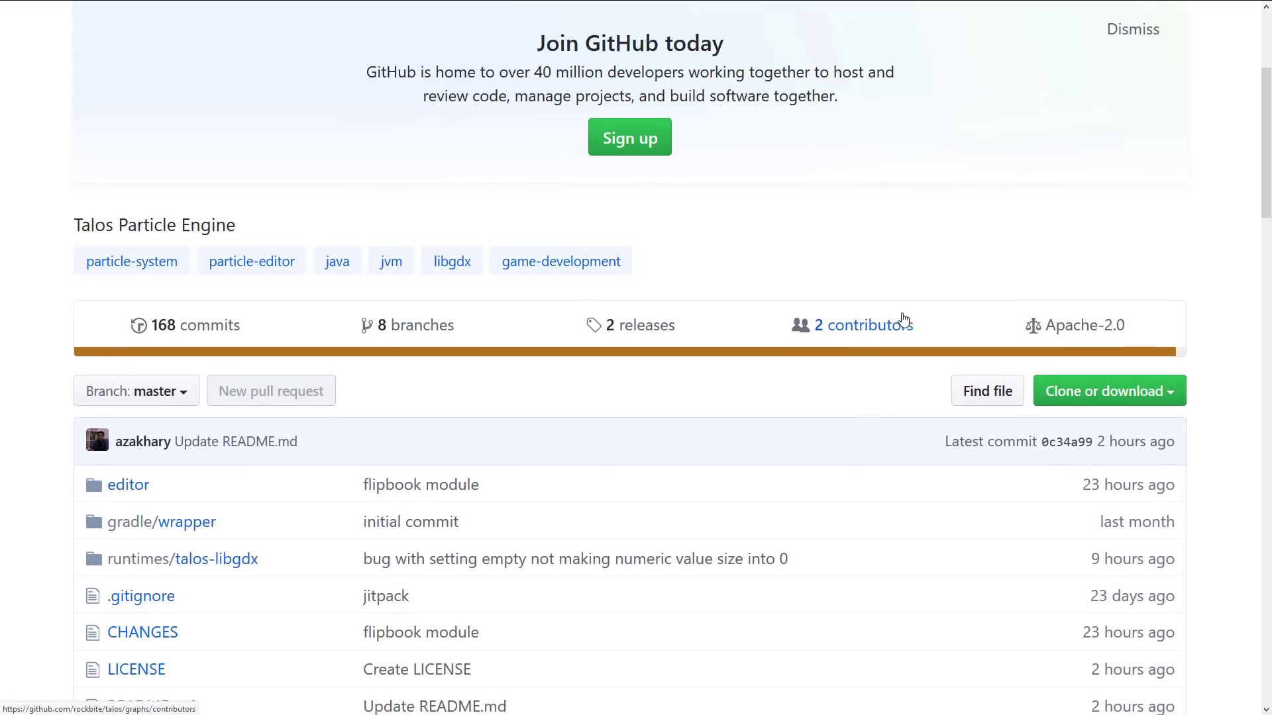
scroll(872, 307, "down", 3)
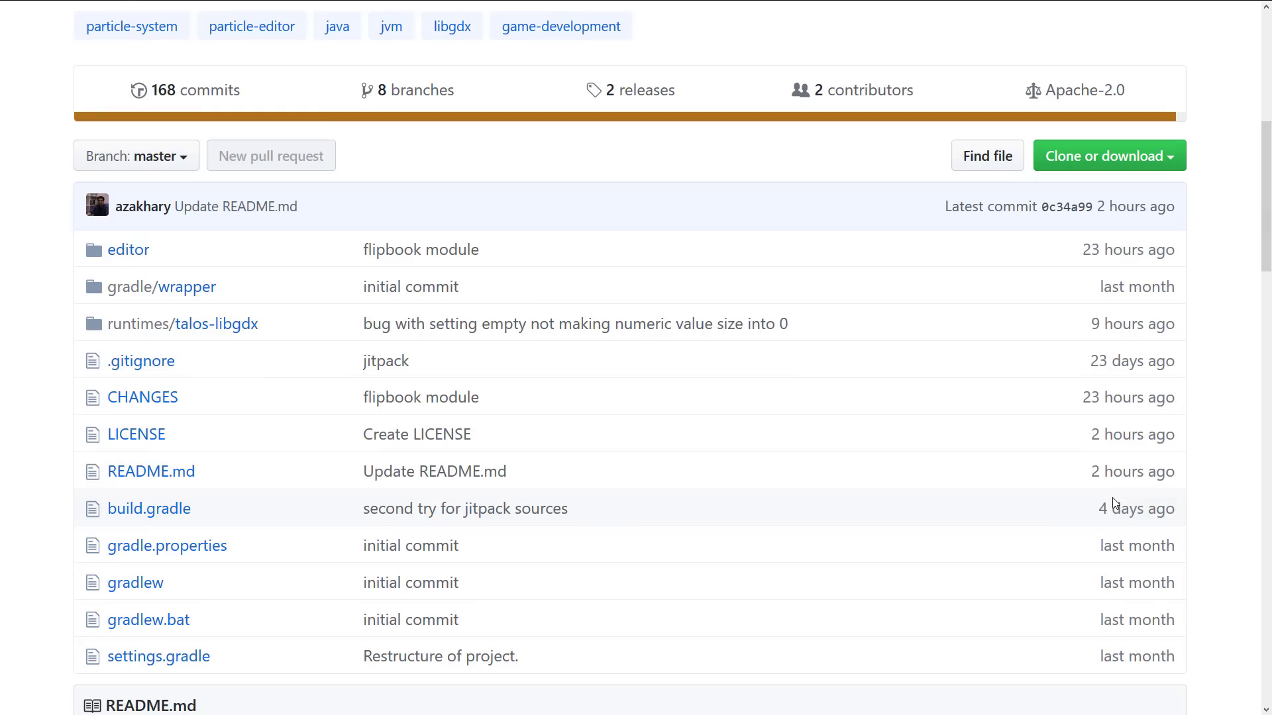
scroll(811, 432, "down", 12)
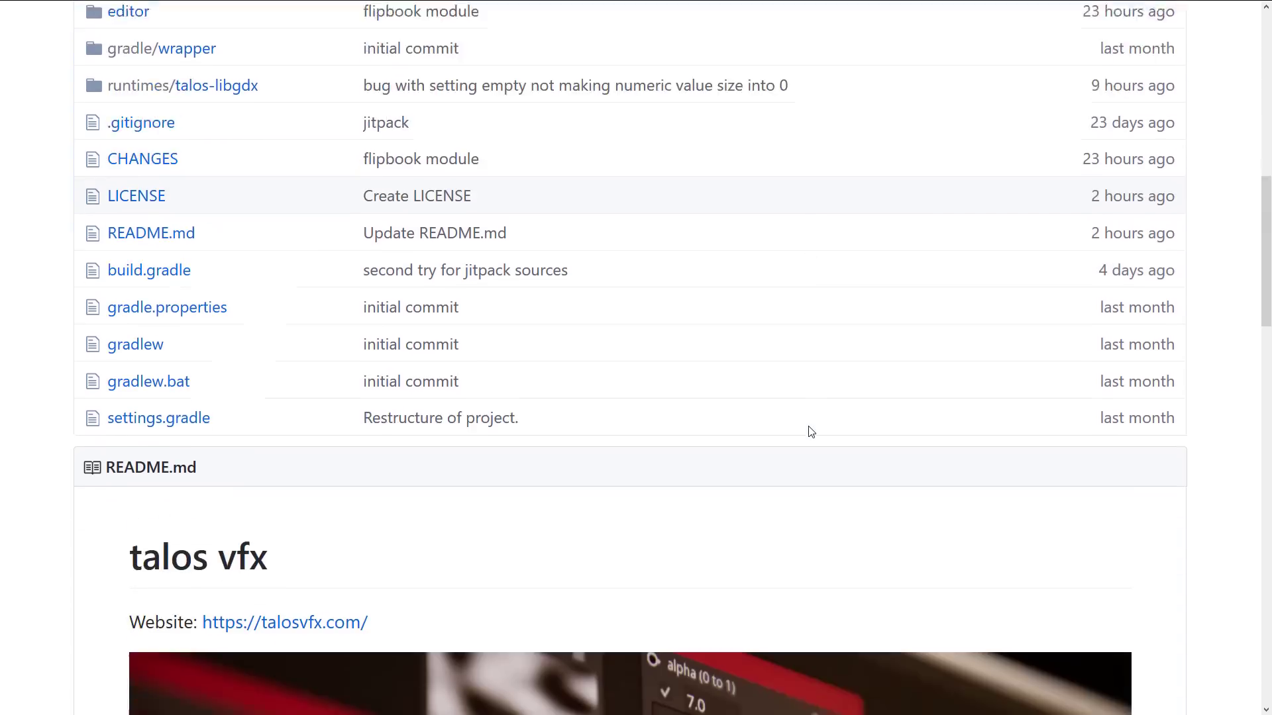
scroll(814, 416, "up", 15)
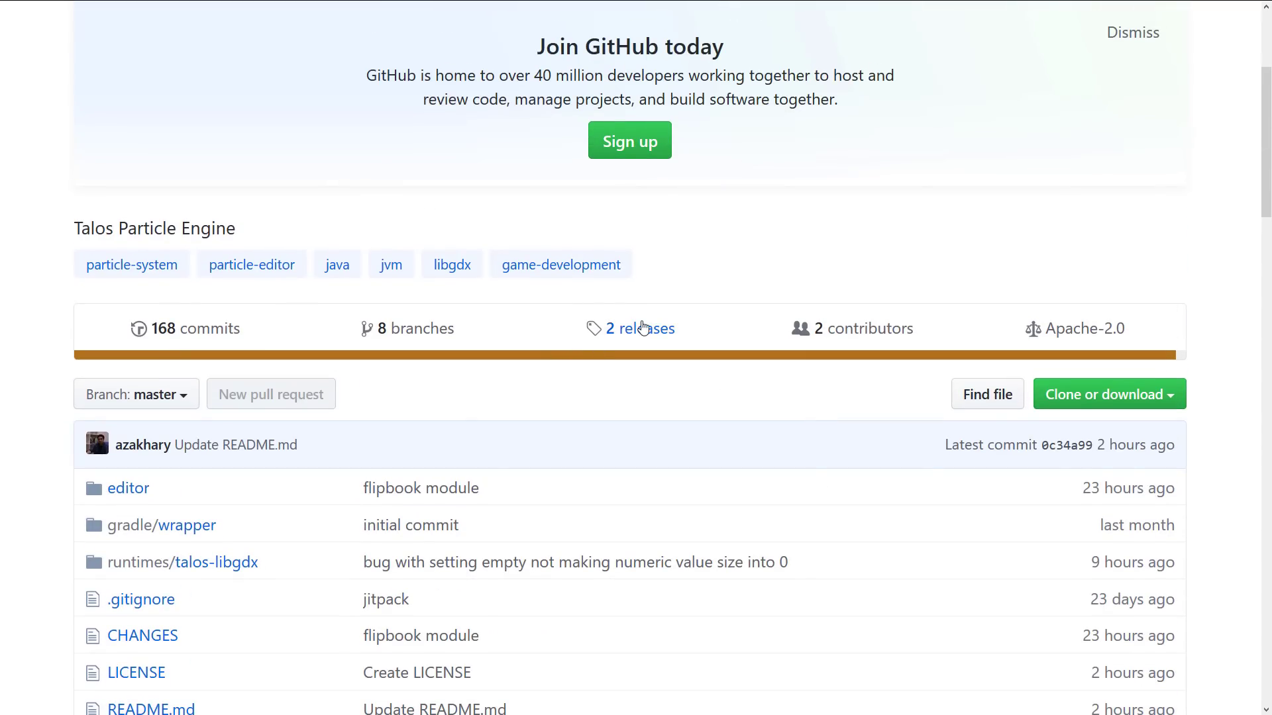
left_click(641, 328)
scroll(315, 421, "down", 5)
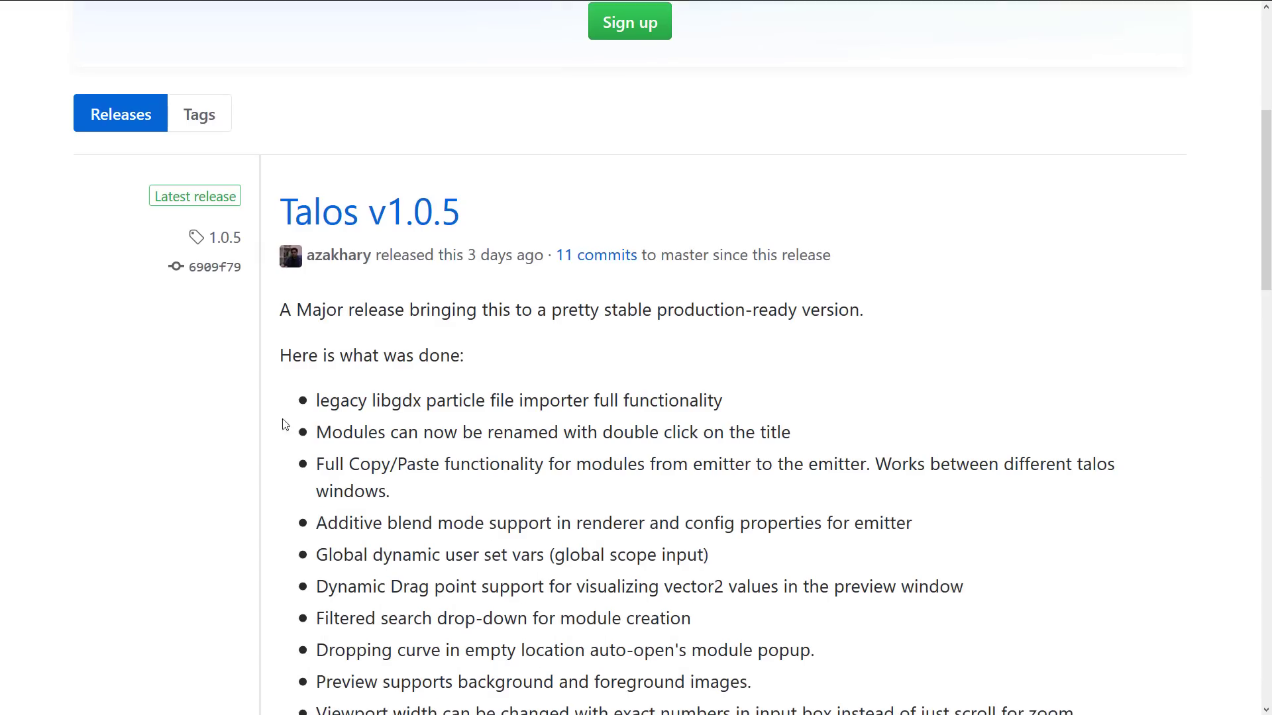
scroll(738, 412, "down", 8)
scroll(738, 412, "down", 5)
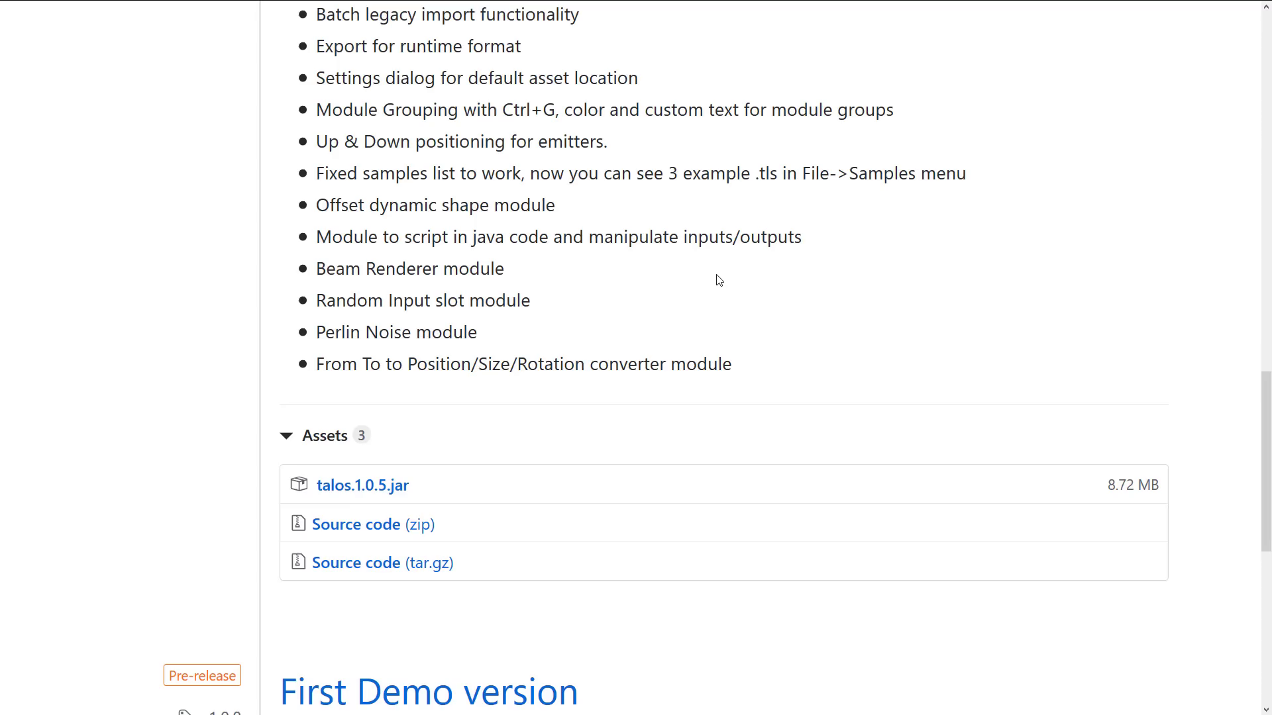
key("alt+Tab")
key("alt+Tab")
key("alt+Tab")
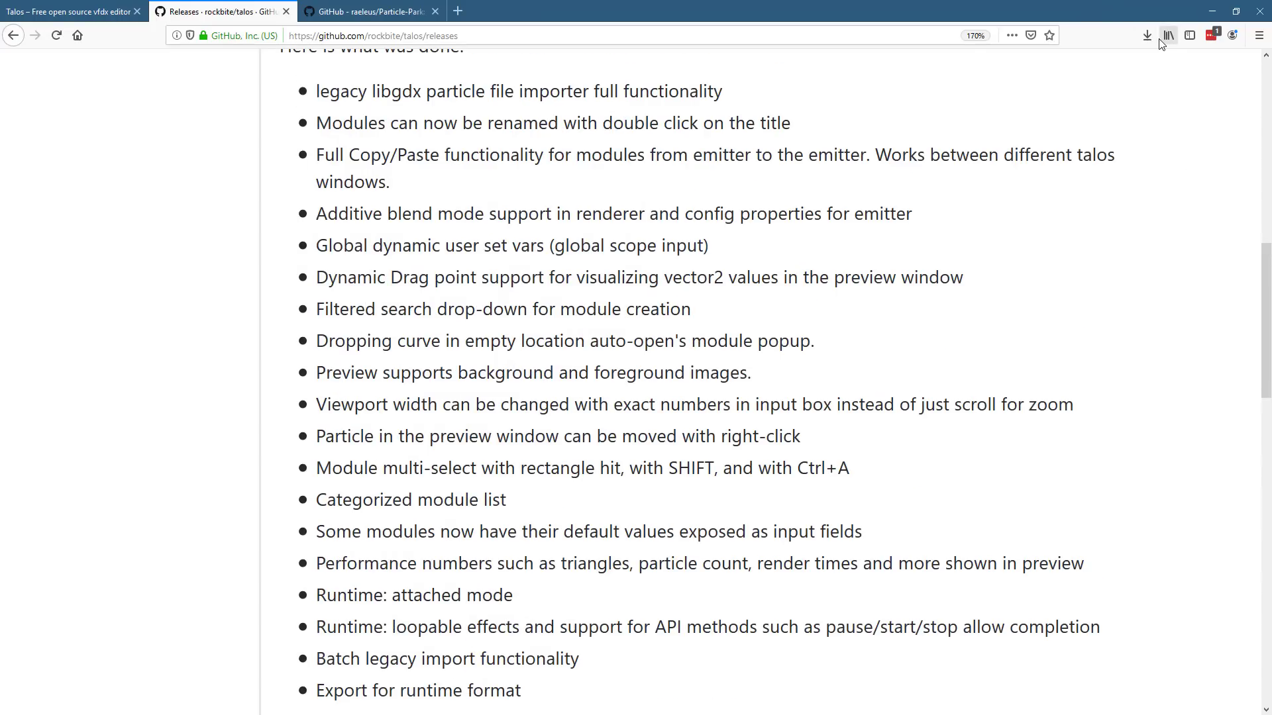
Step: Run talos.1.0.5.jar from the browser downloads, maximize the editor and widen the emitter list
left_click(1167, 36)
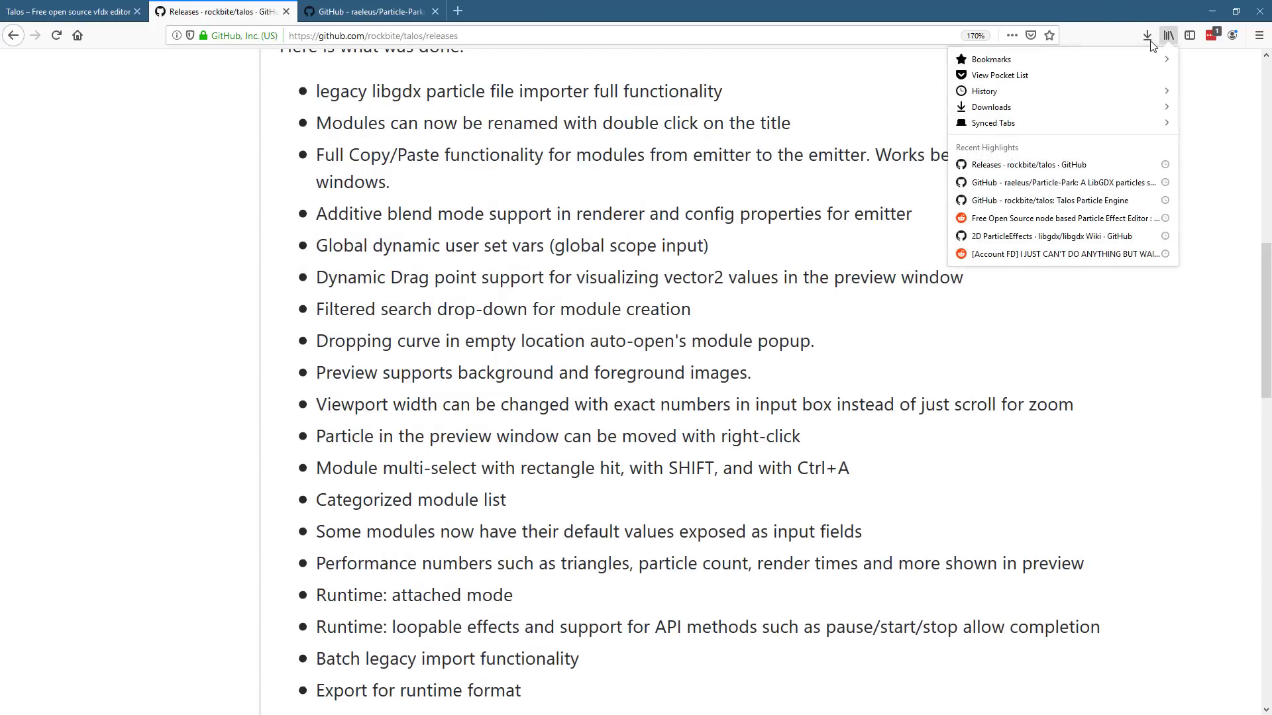
left_click(1147, 37)
left_click(952, 37)
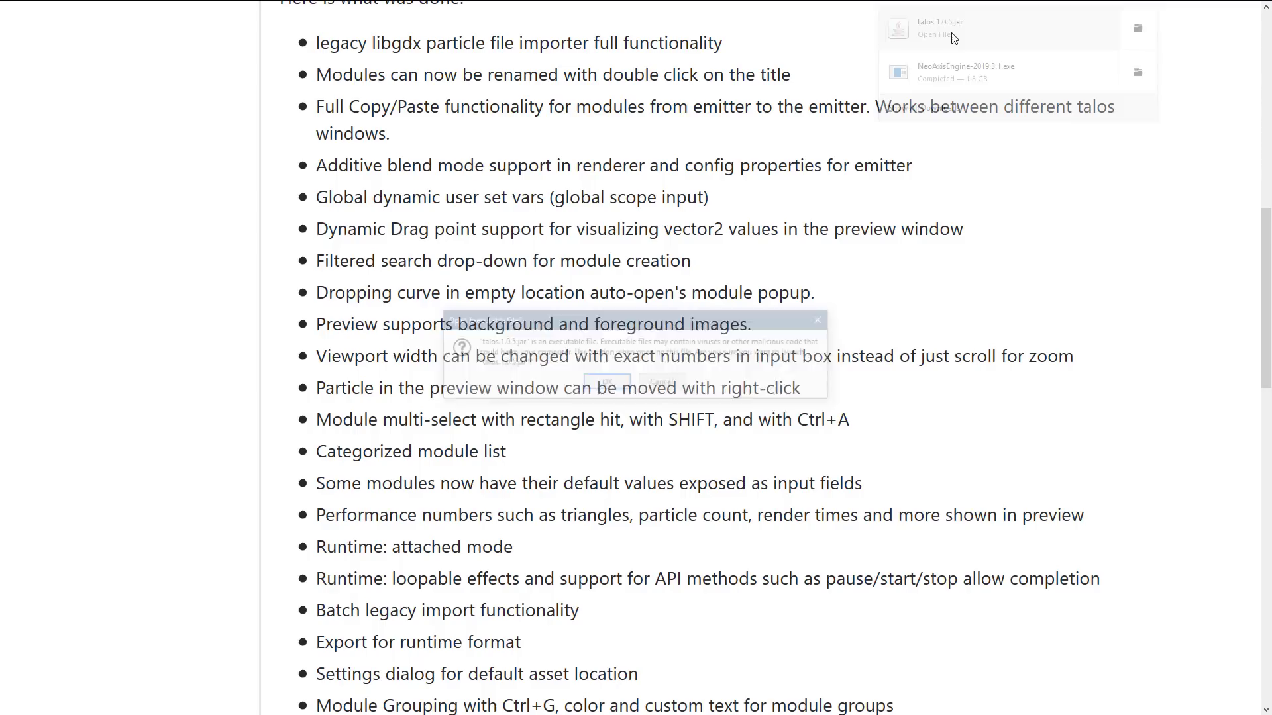
left_click(608, 383)
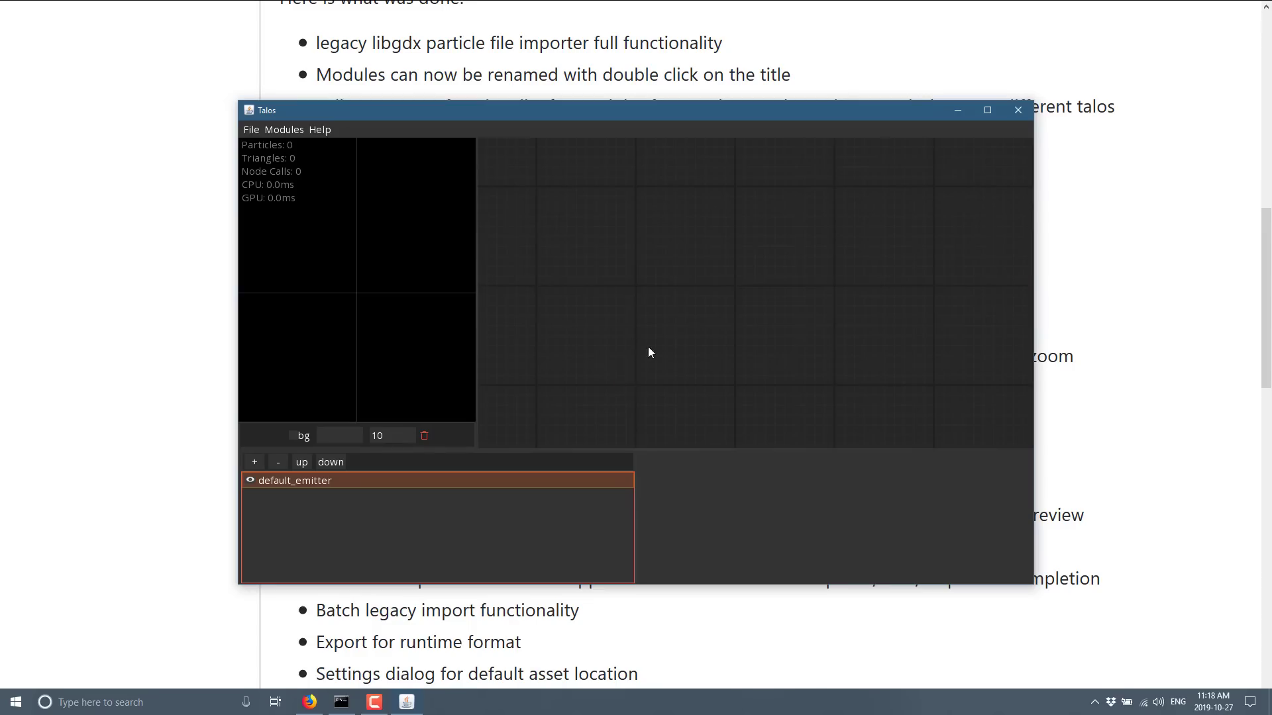
double_click(825, 110)
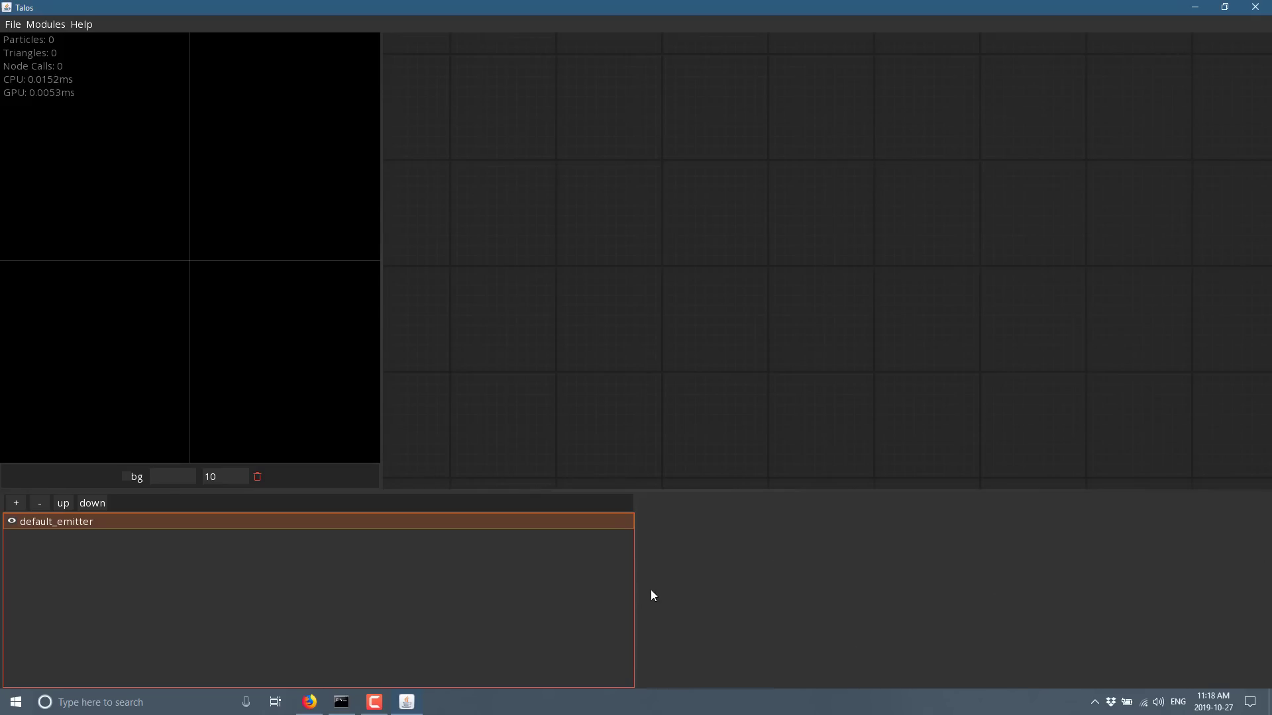
left_click_drag(636, 596, 1265, 596)
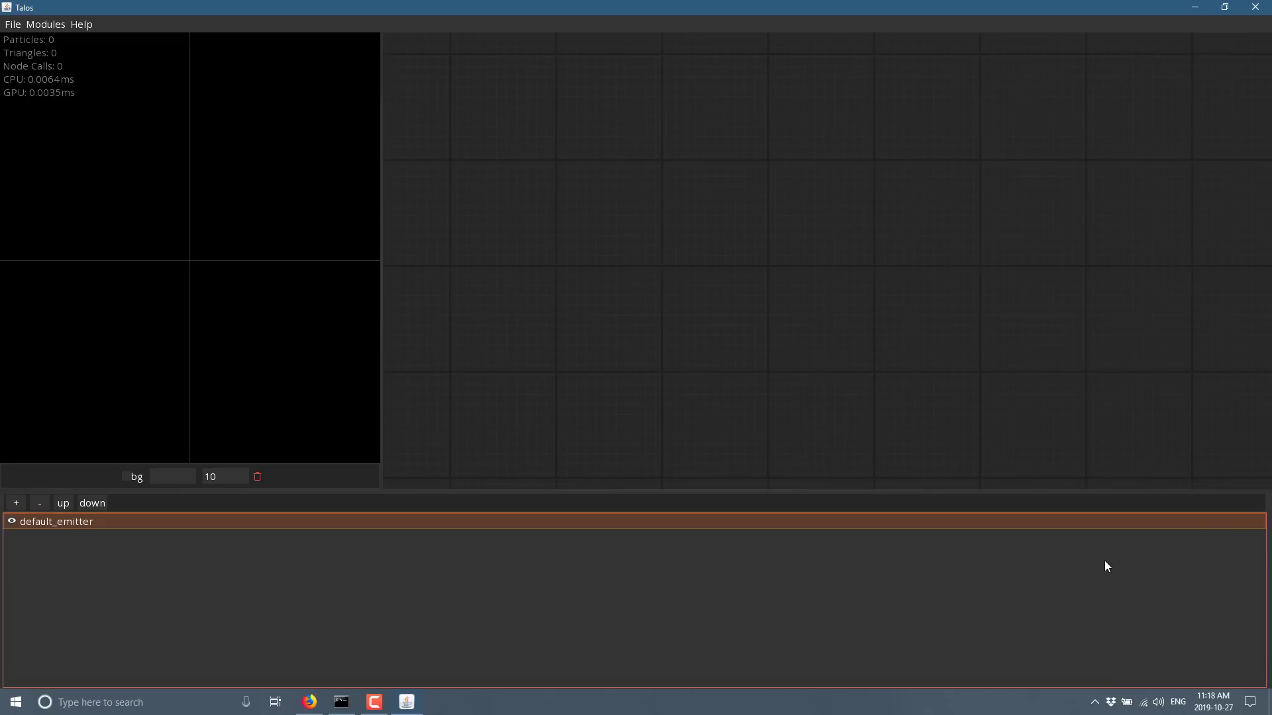
Step: Load the Fire Example from the File > Examples menu
left_click(20, 28)
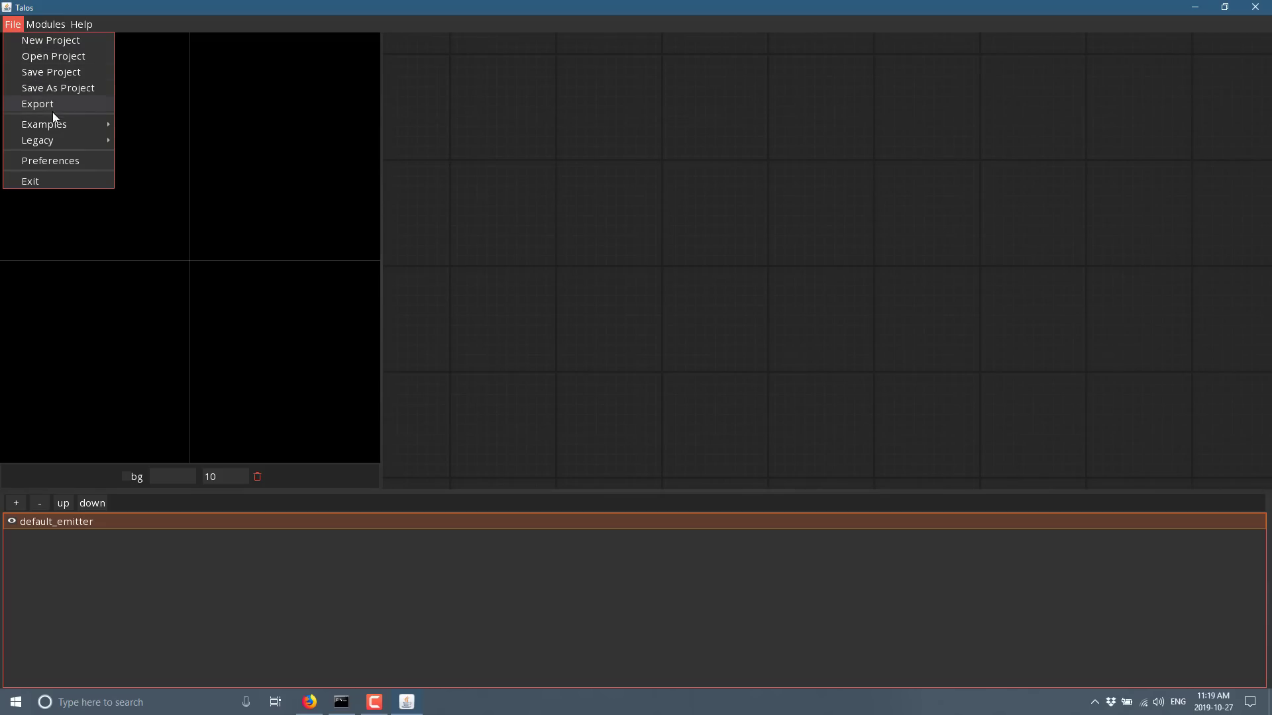
mouse_move(63, 124)
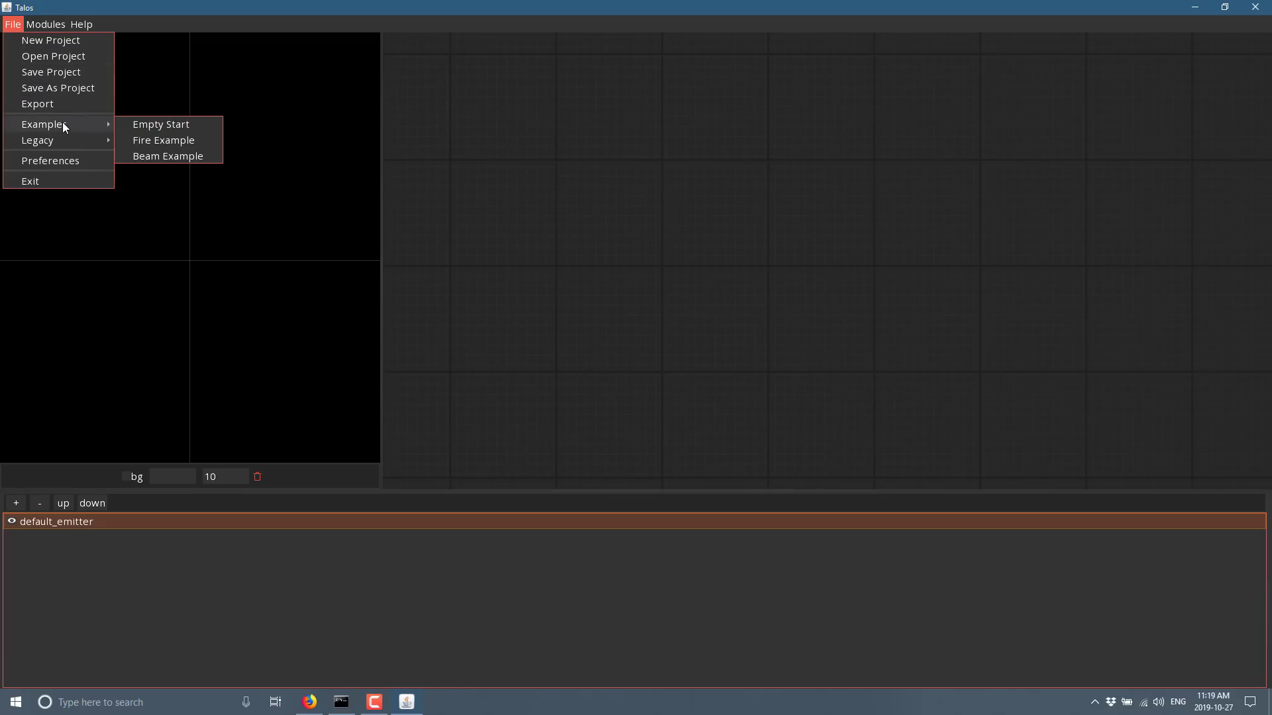
left_click(180, 140)
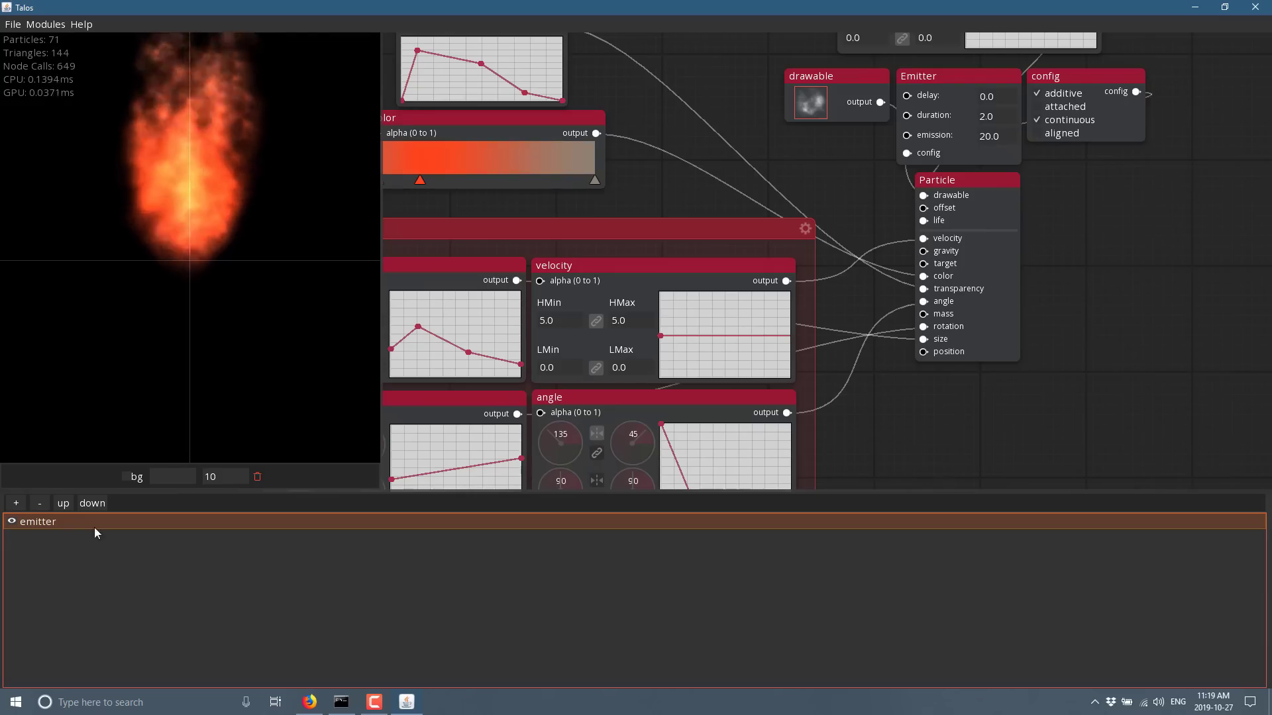
Step: Pan the node graph and place the Emitter node beside the Particle node
scroll(1128, 422, "down", 3)
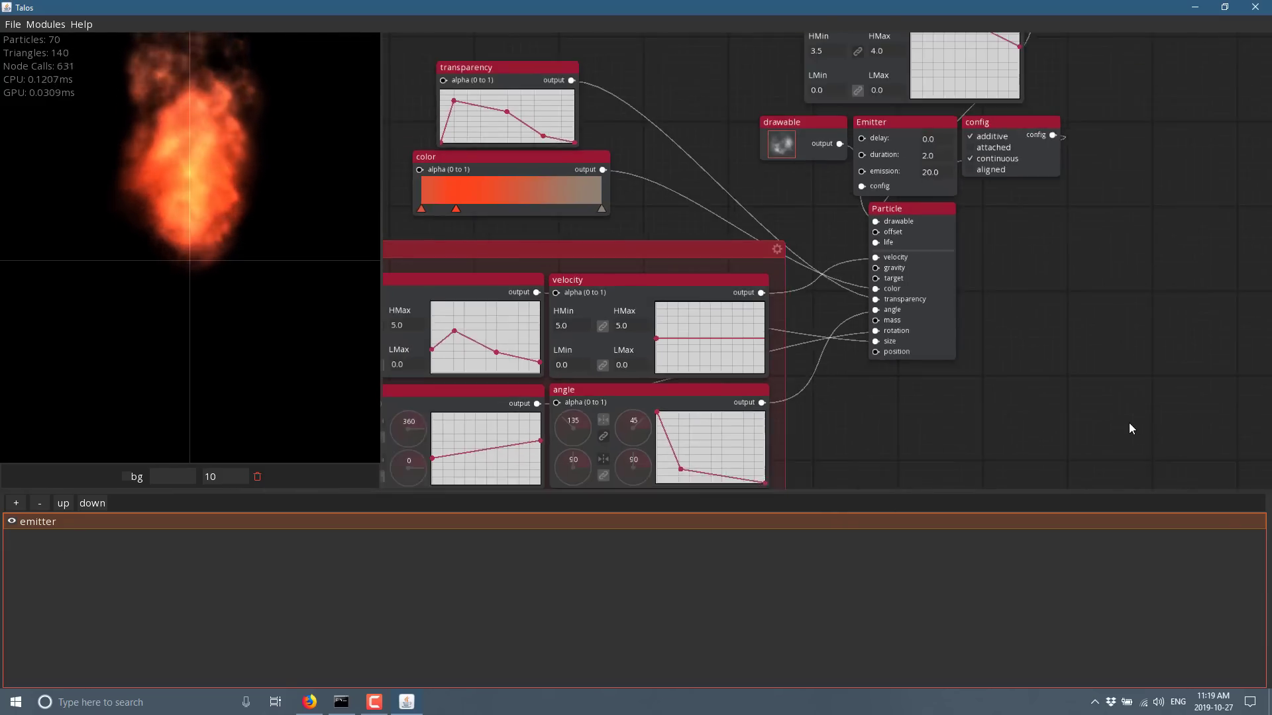
left_click_drag(872, 438, 946, 465)
scroll(946, 464, "up", 2)
scroll(946, 461, "up", 4)
scroll(947, 459, "down", 7)
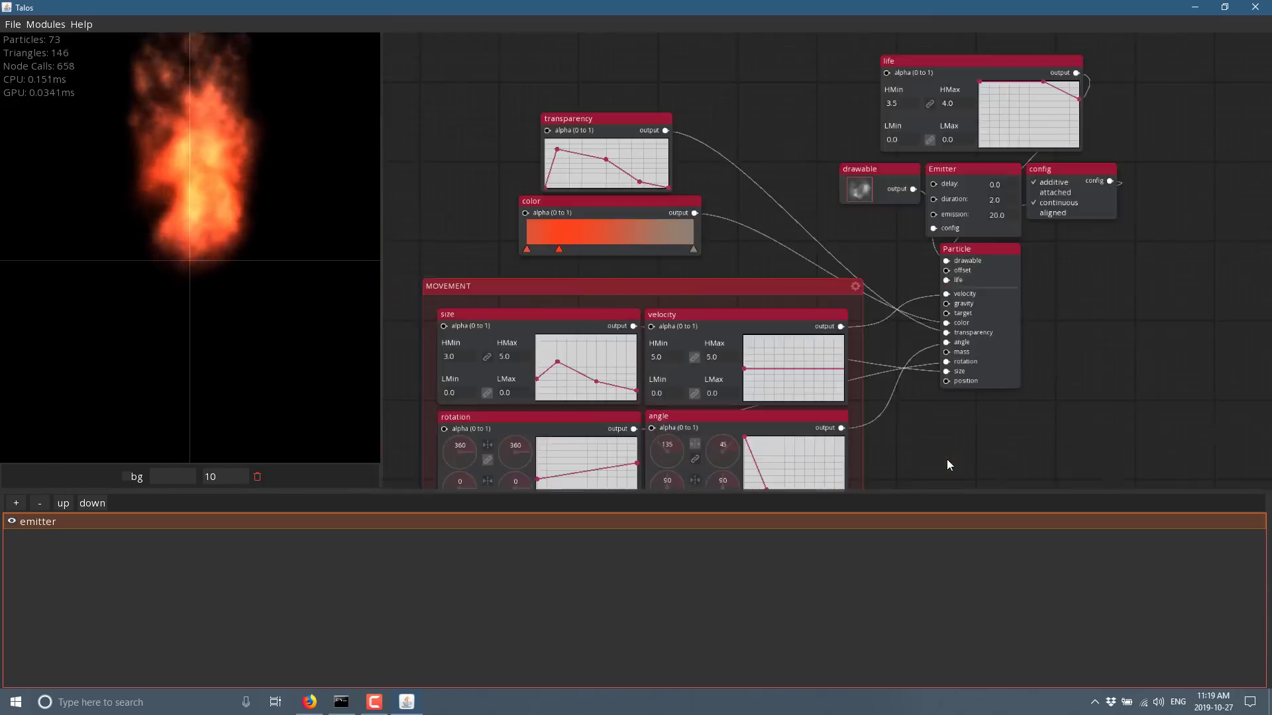
scroll(947, 459, "up", 8)
scroll(947, 459, "down", 7)
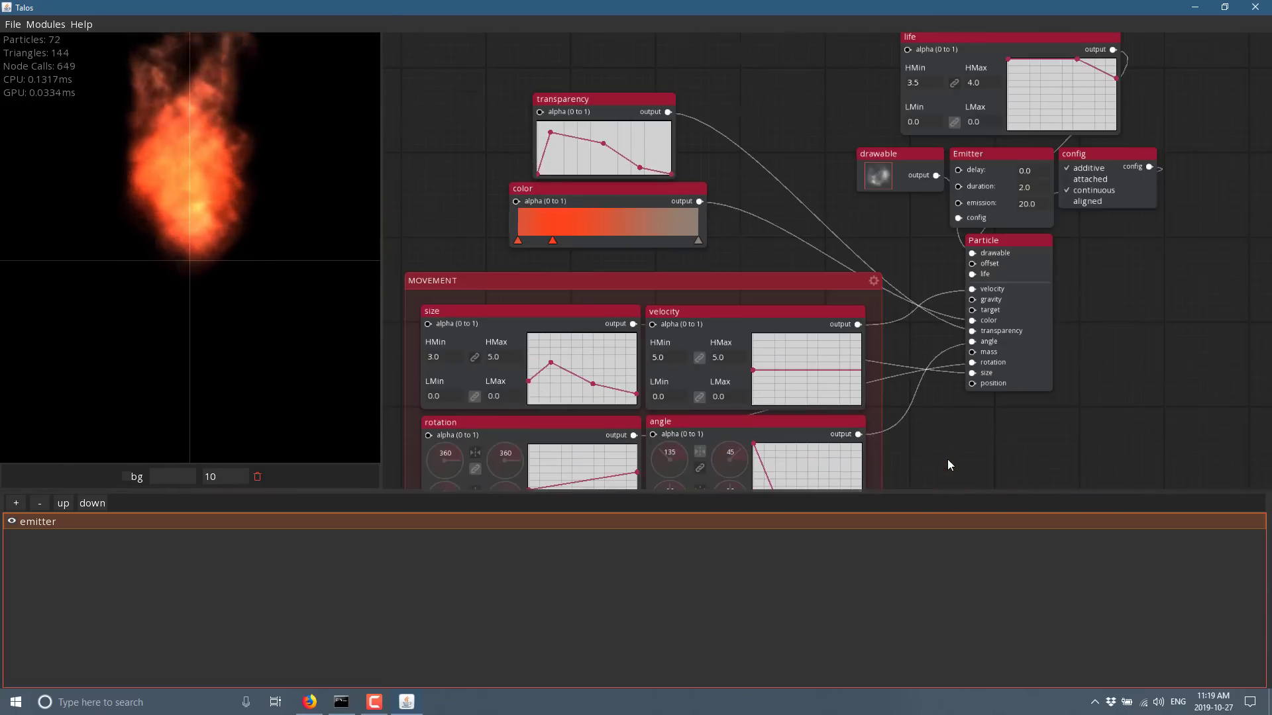
left_click_drag(1083, 425, 1108, 402)
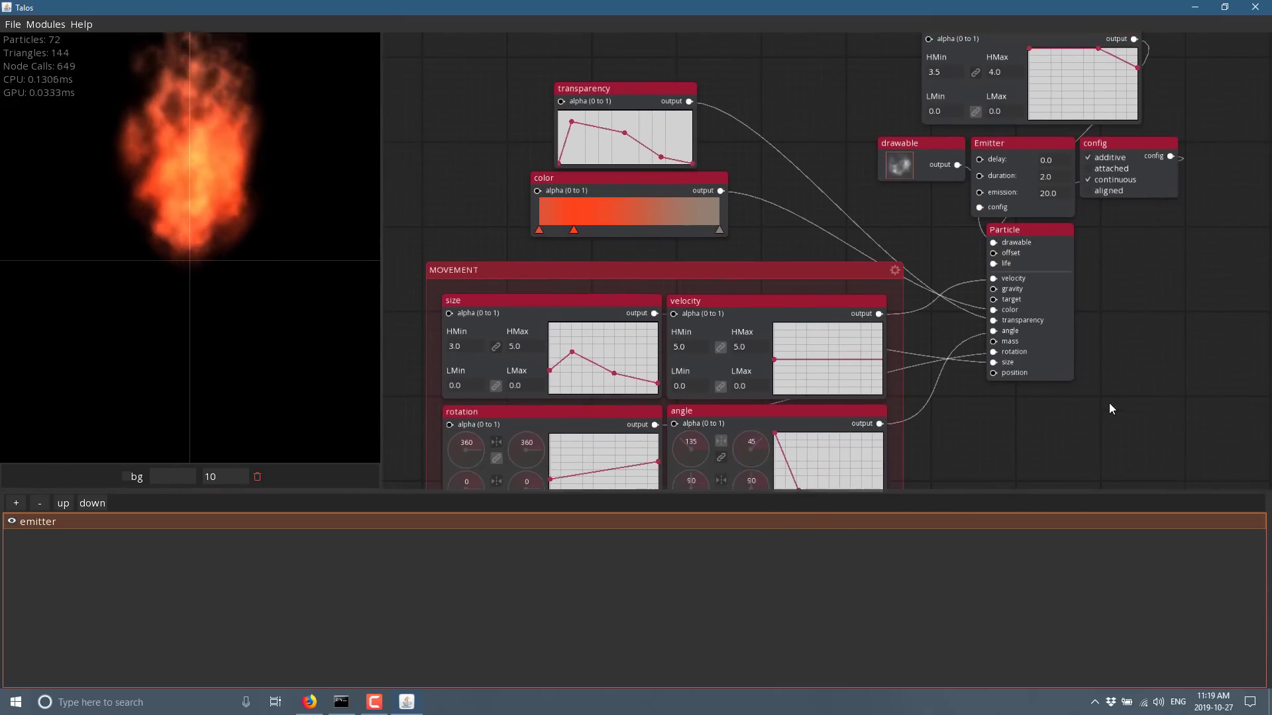
left_click_drag(1035, 234, 1142, 310)
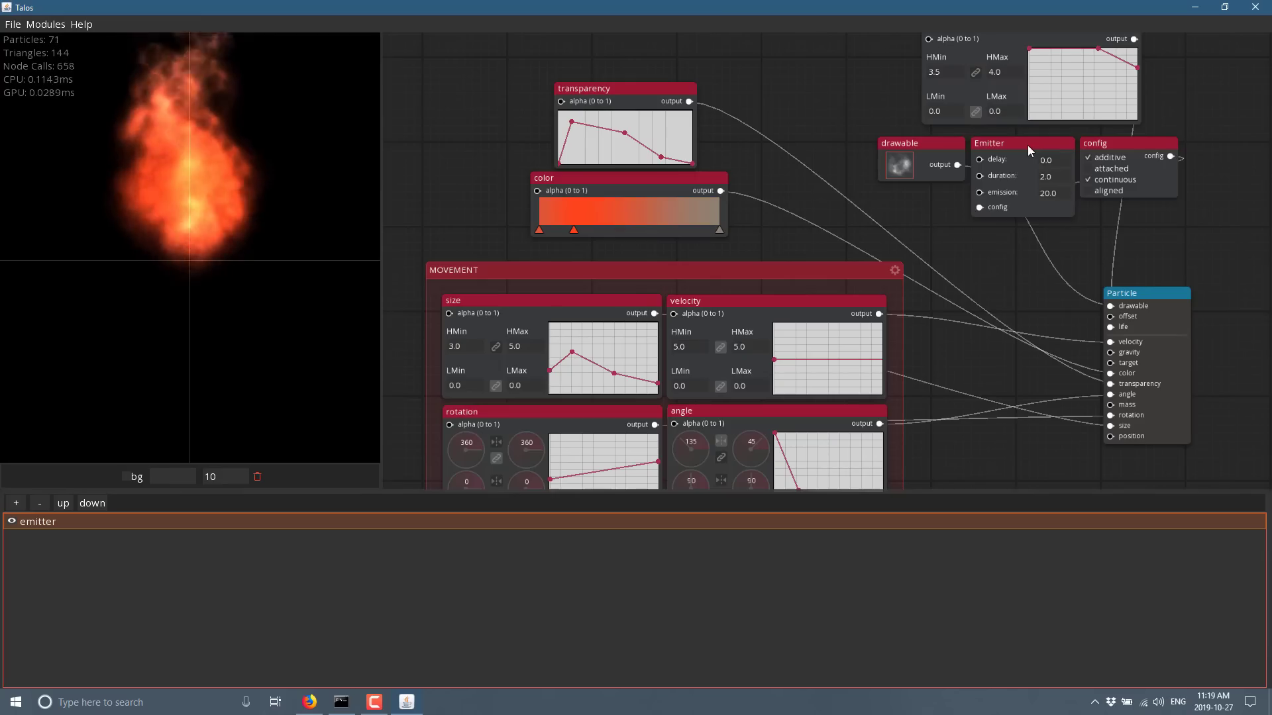
left_click_drag(1027, 147, 1001, 231)
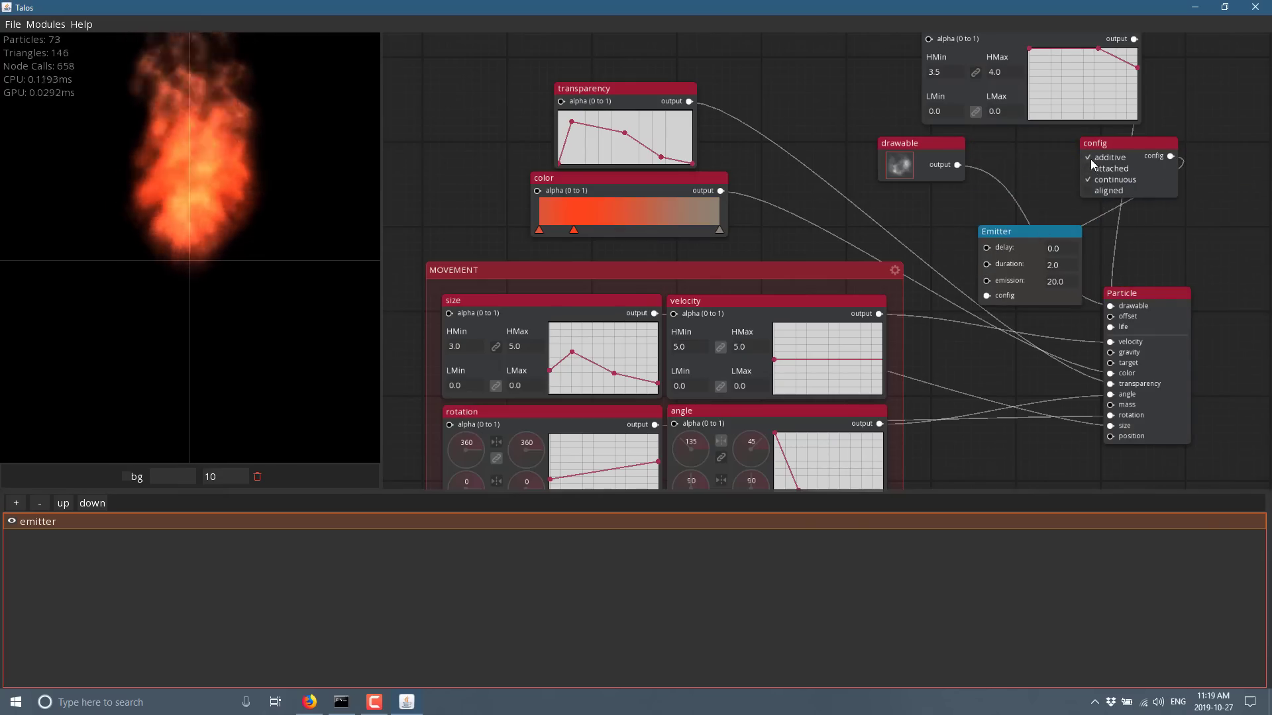
Step: Toggle additive blending off and back on, then lower the life curve's middle point
left_click(1088, 158)
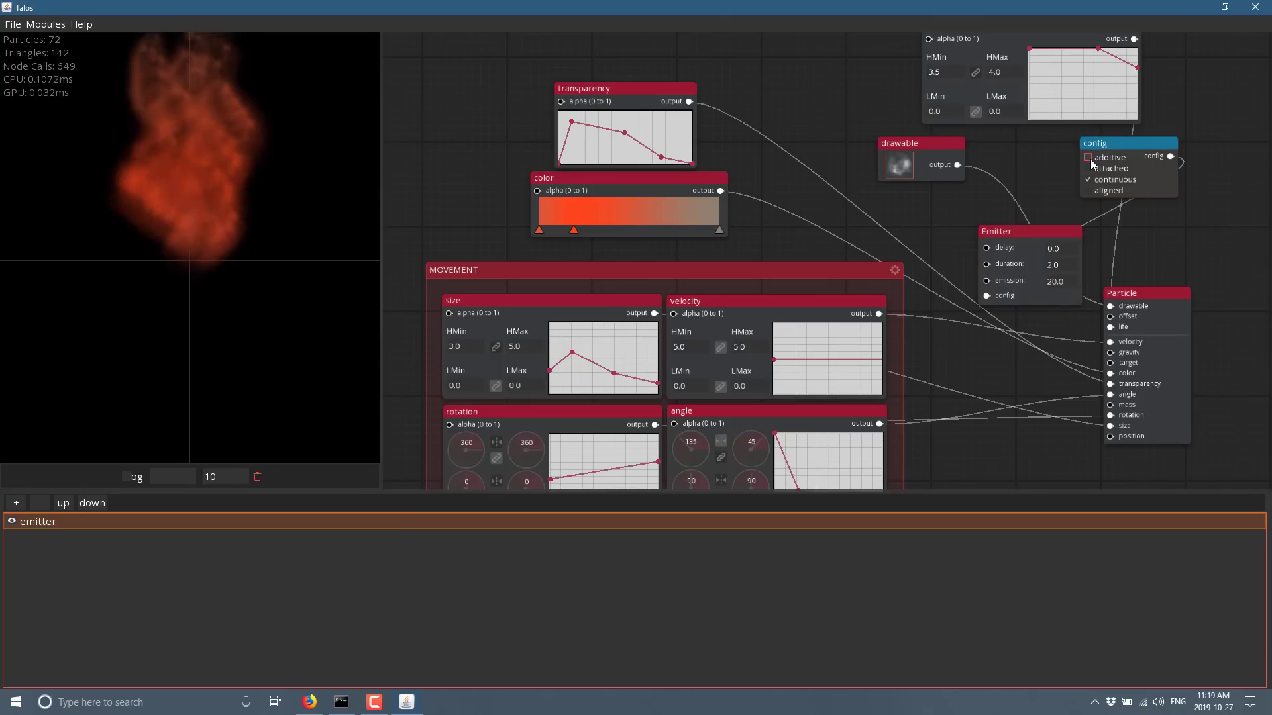
left_click(1088, 157)
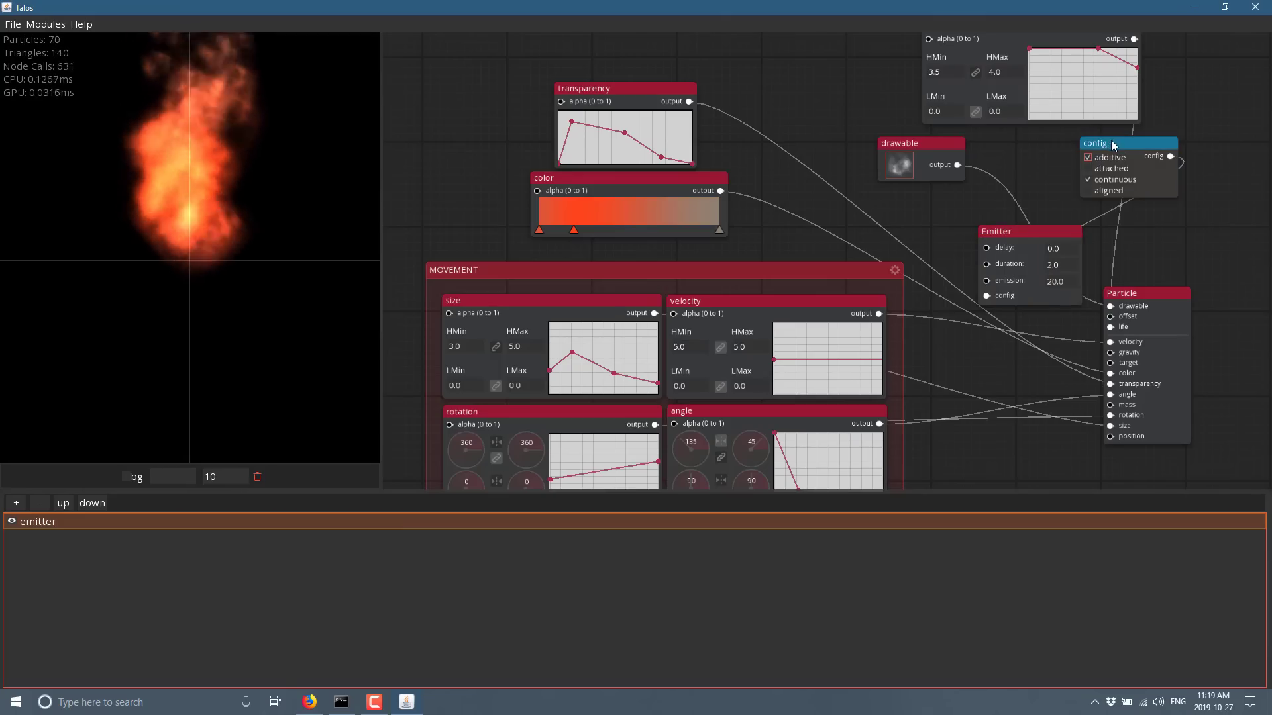
left_click_drag(1111, 144, 1142, 144)
left_click_drag(1149, 67, 966, 121)
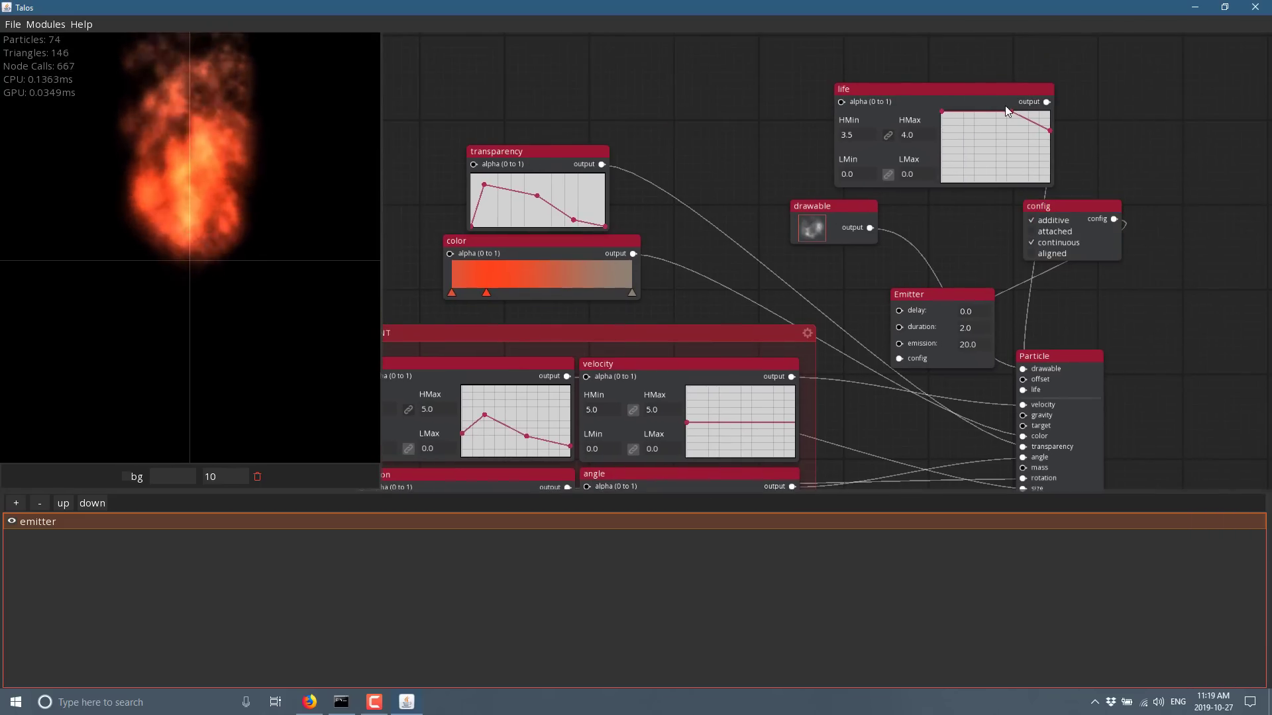
left_click_drag(1008, 110, 986, 127)
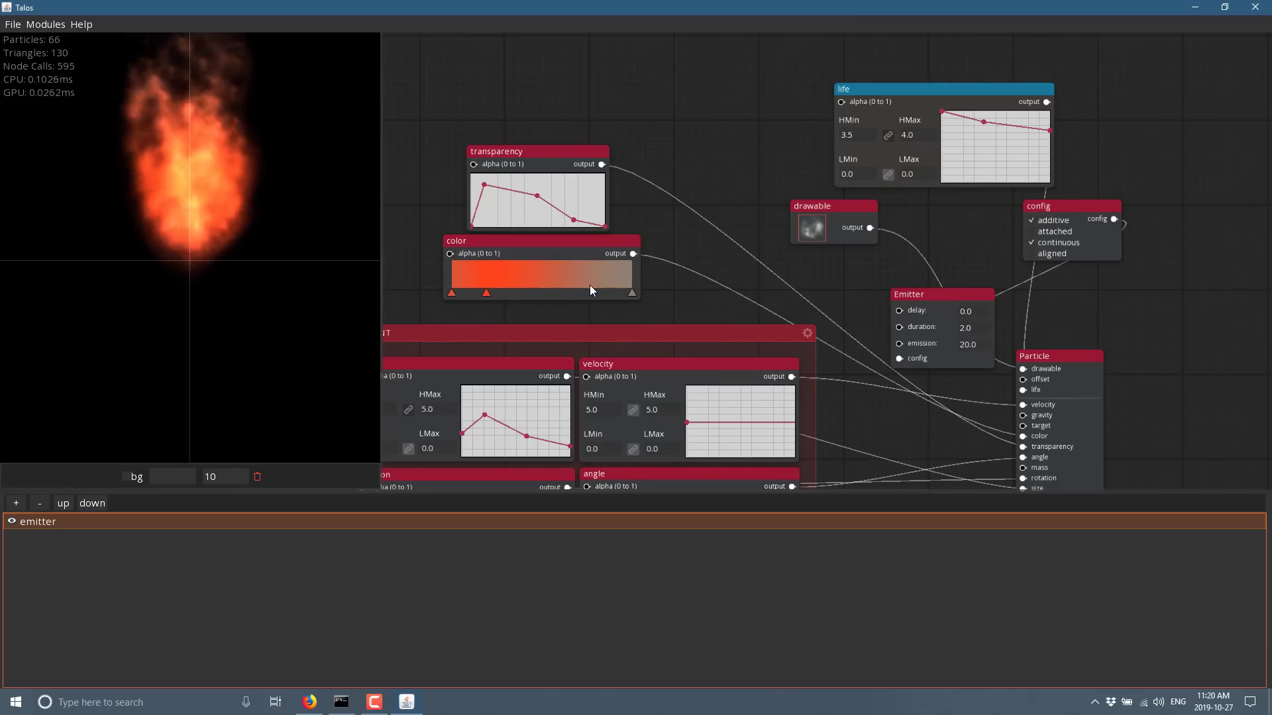
Step: Set the color gradient's middle stop to fully saturated blue (hue 240, 0909EBFF)
left_click(486, 294)
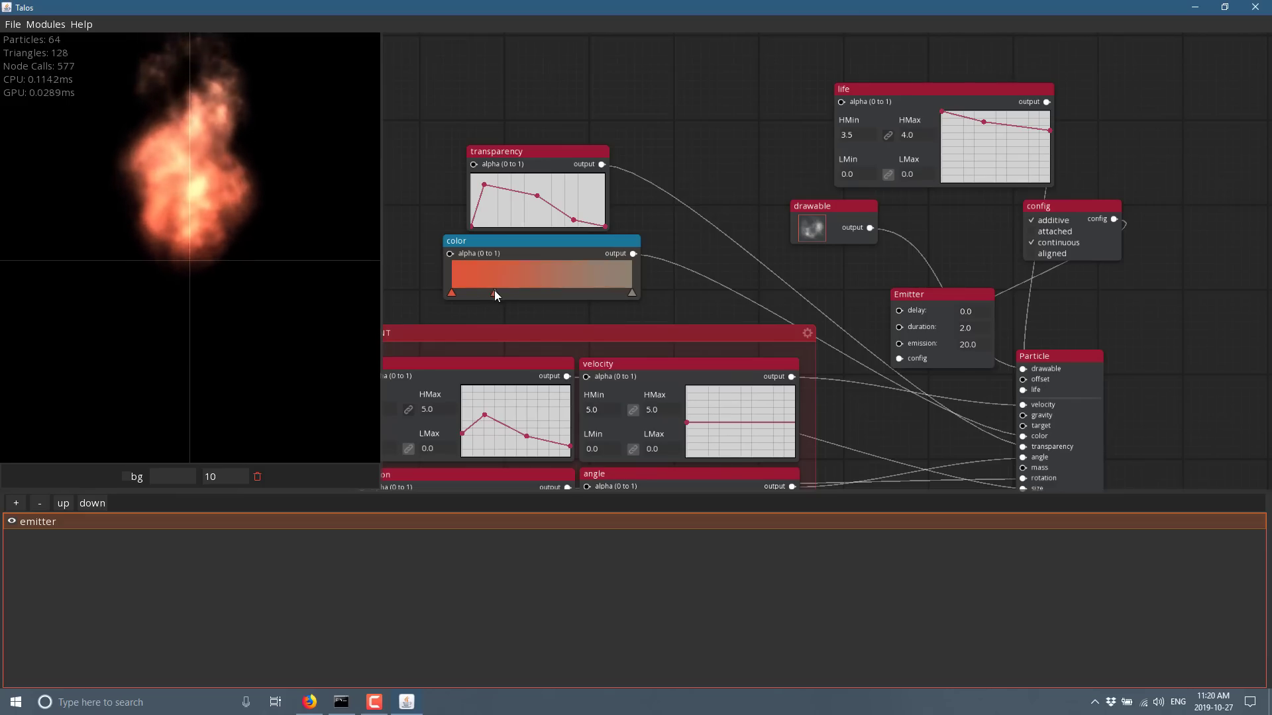
double_click(495, 292)
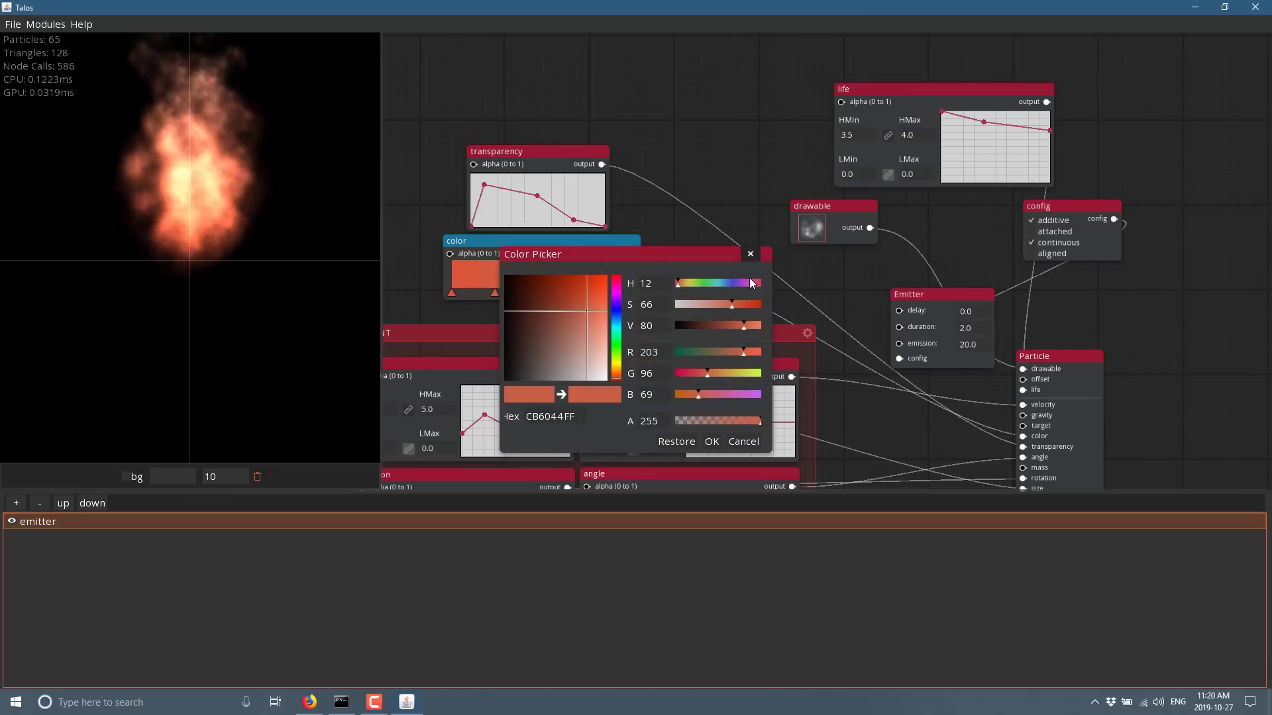
left_click(733, 283)
left_click(601, 283)
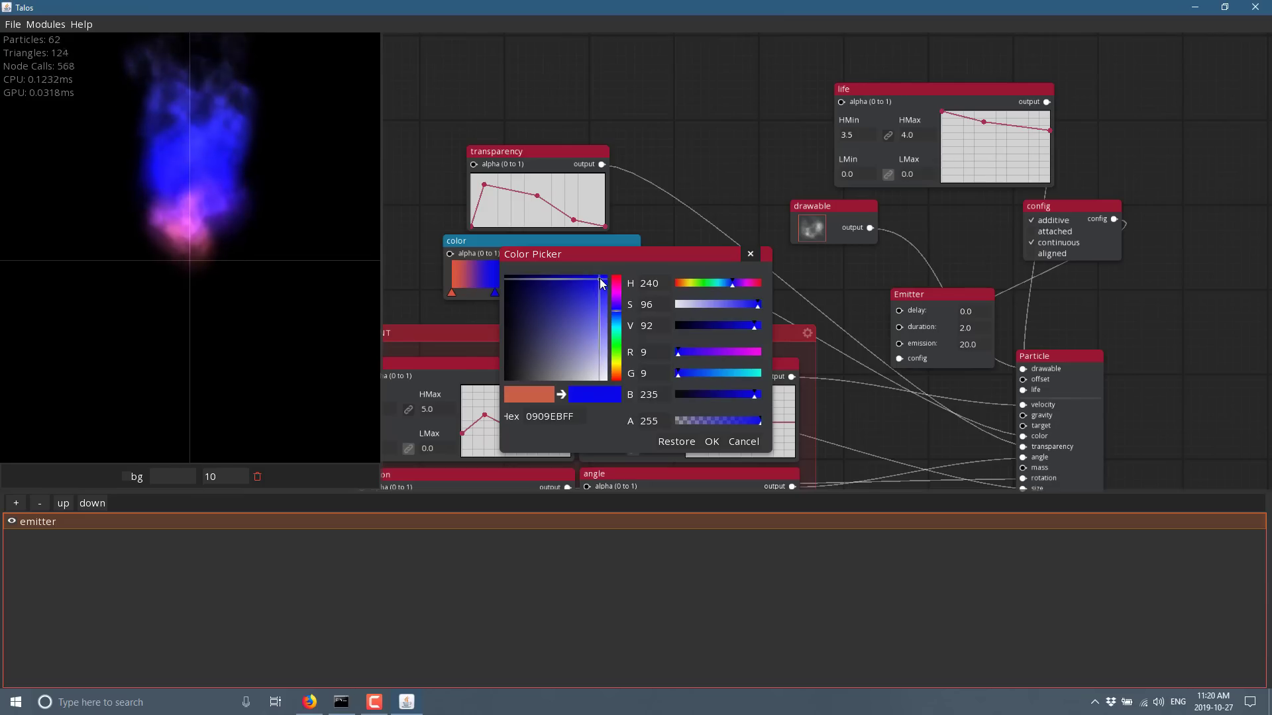
left_click(751, 254)
left_click_drag(776, 221, 870, 70)
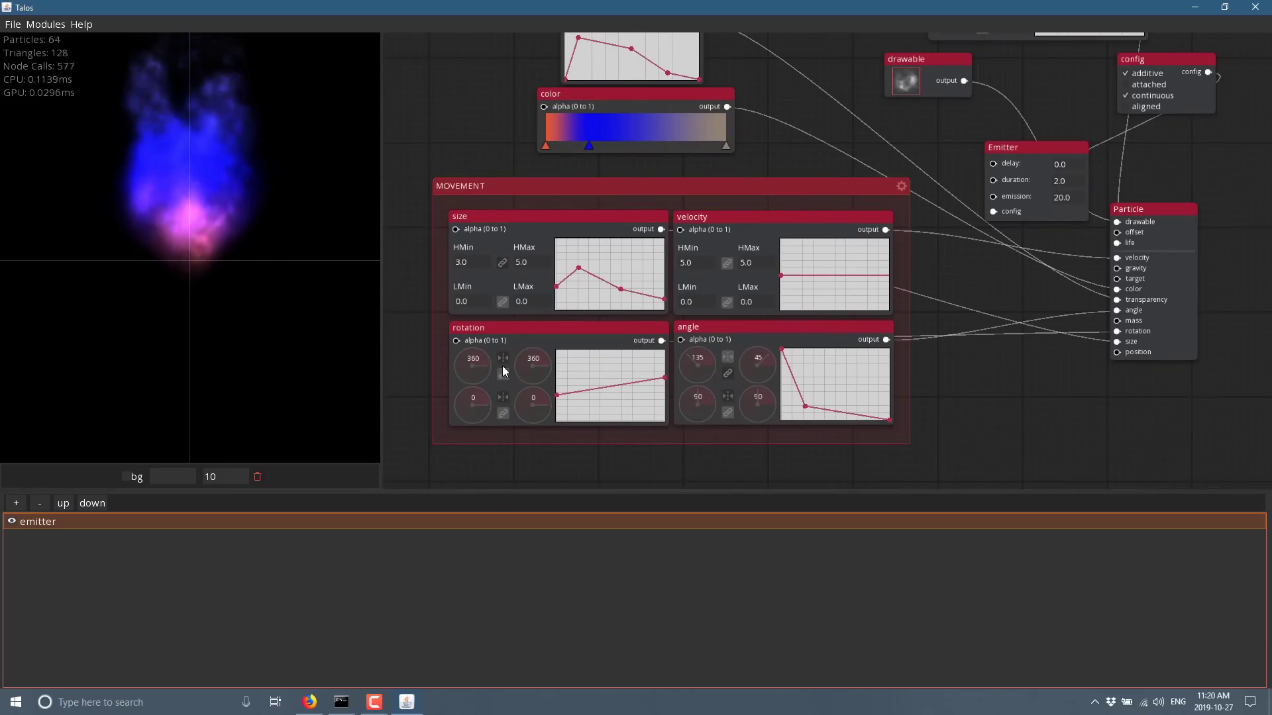
Step: Lower the rotation to 152 and raise the size curve into a high plateau with an added point
left_click_drag(469, 363, 475, 363)
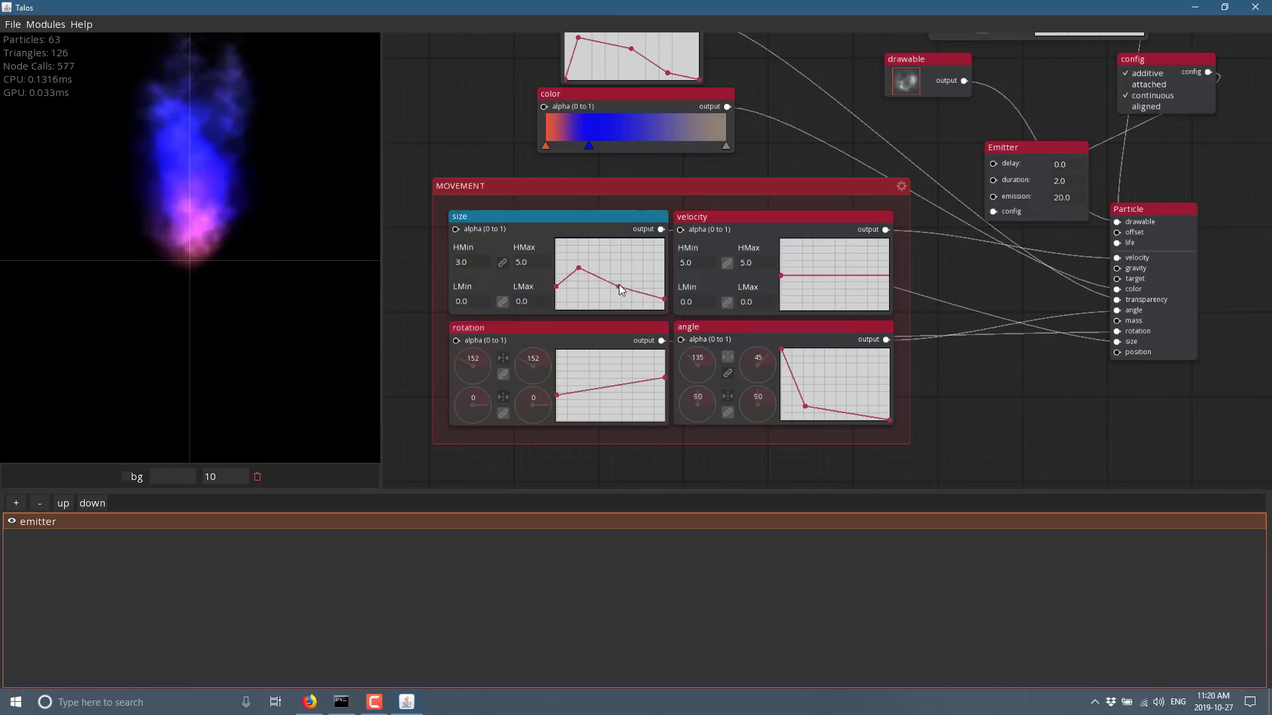
left_click_drag(621, 287, 619, 256)
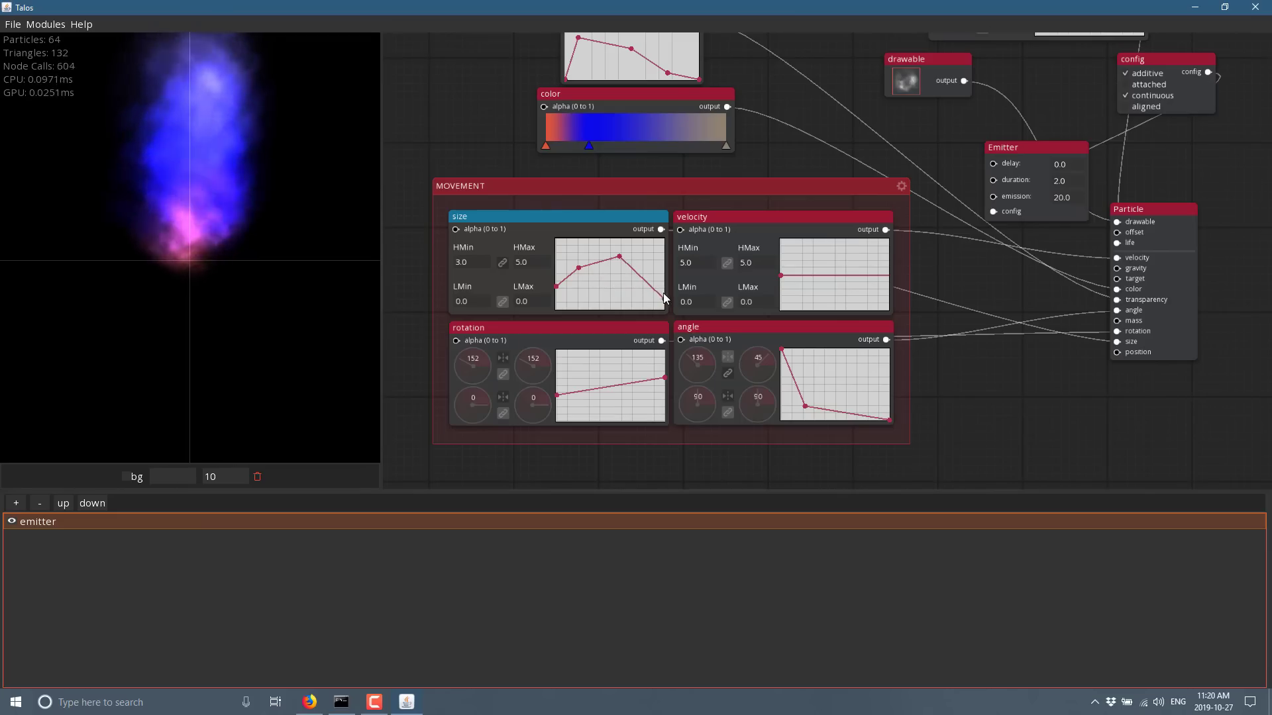
left_click(641, 281)
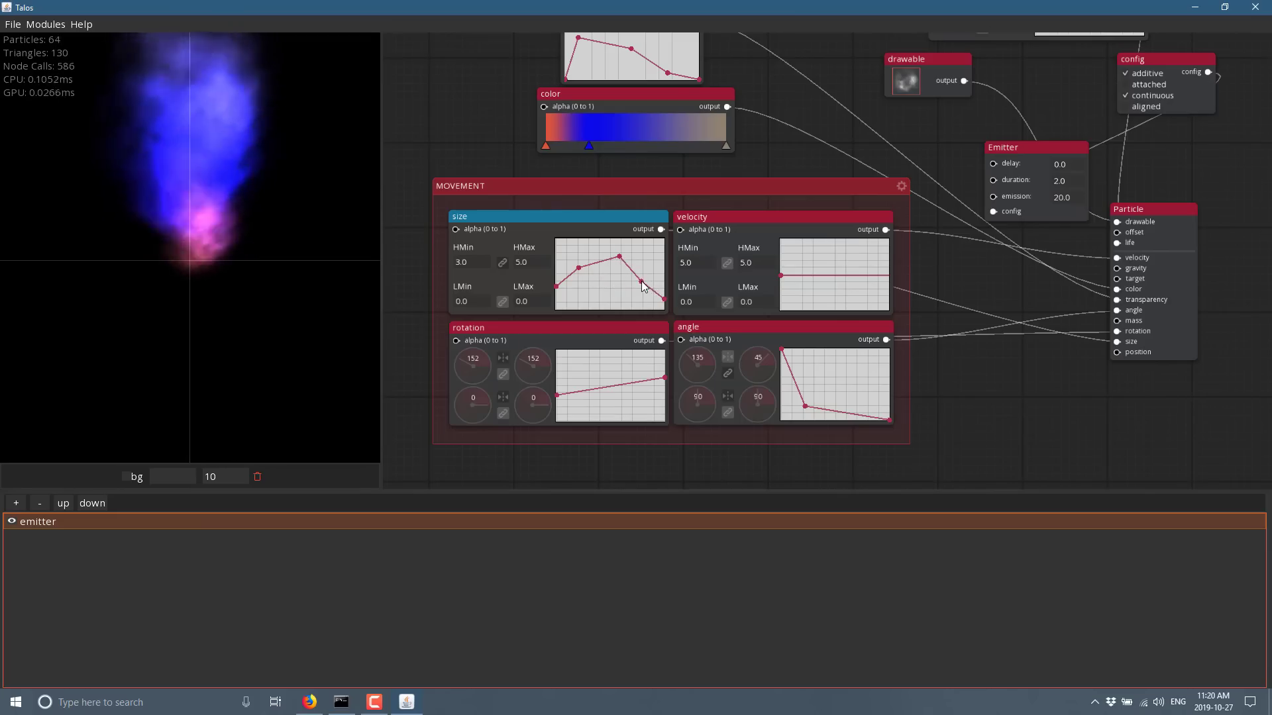
left_click_drag(641, 282, 647, 255)
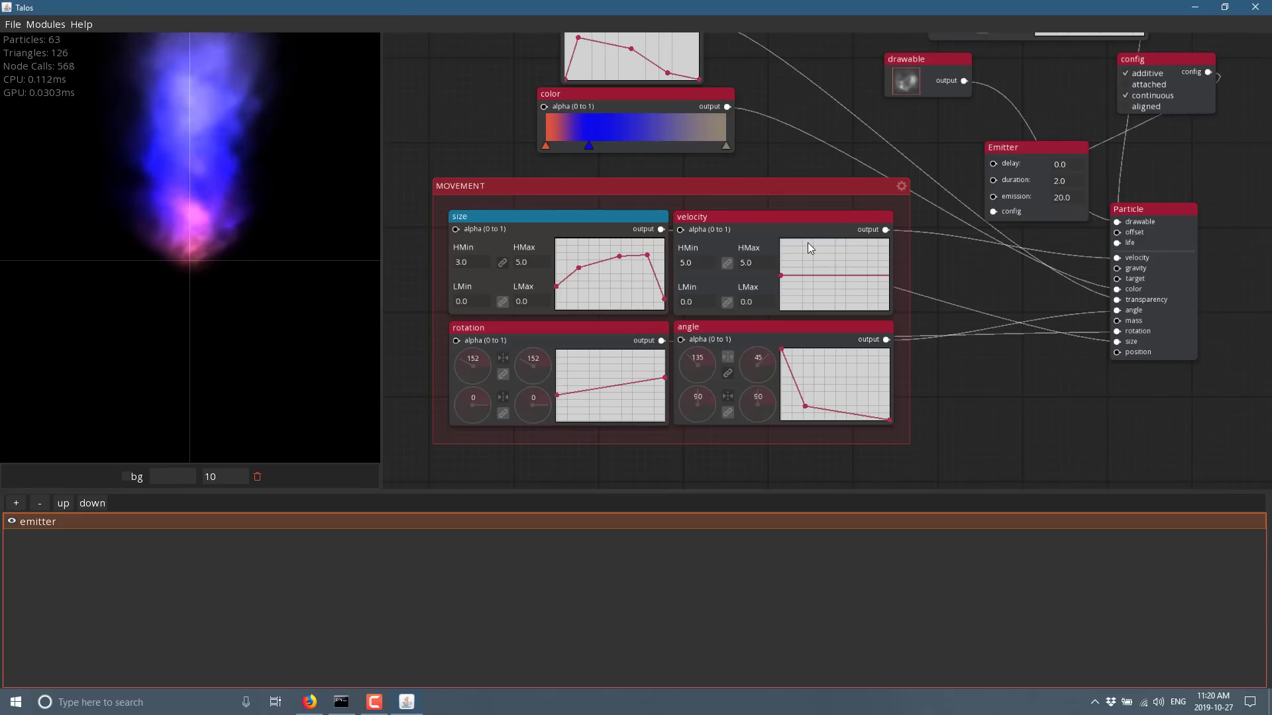
scroll(339, 193, "up", 5)
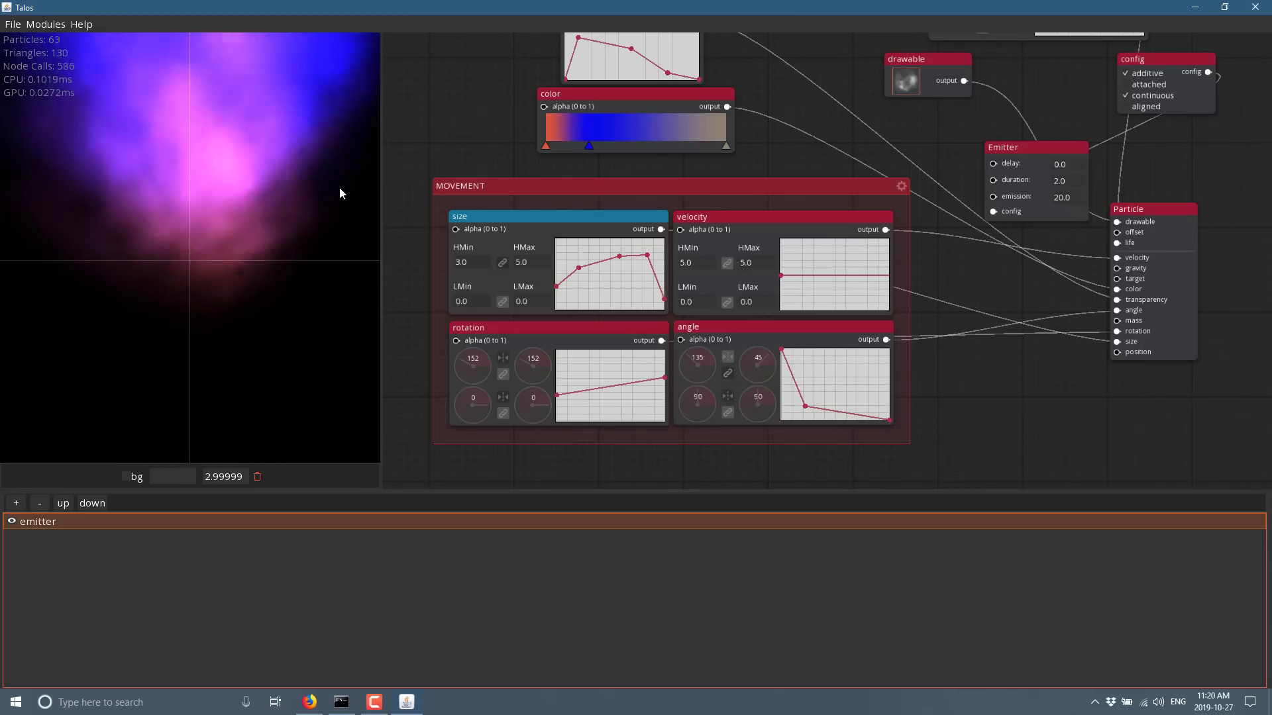
scroll(262, 362, "down", 4)
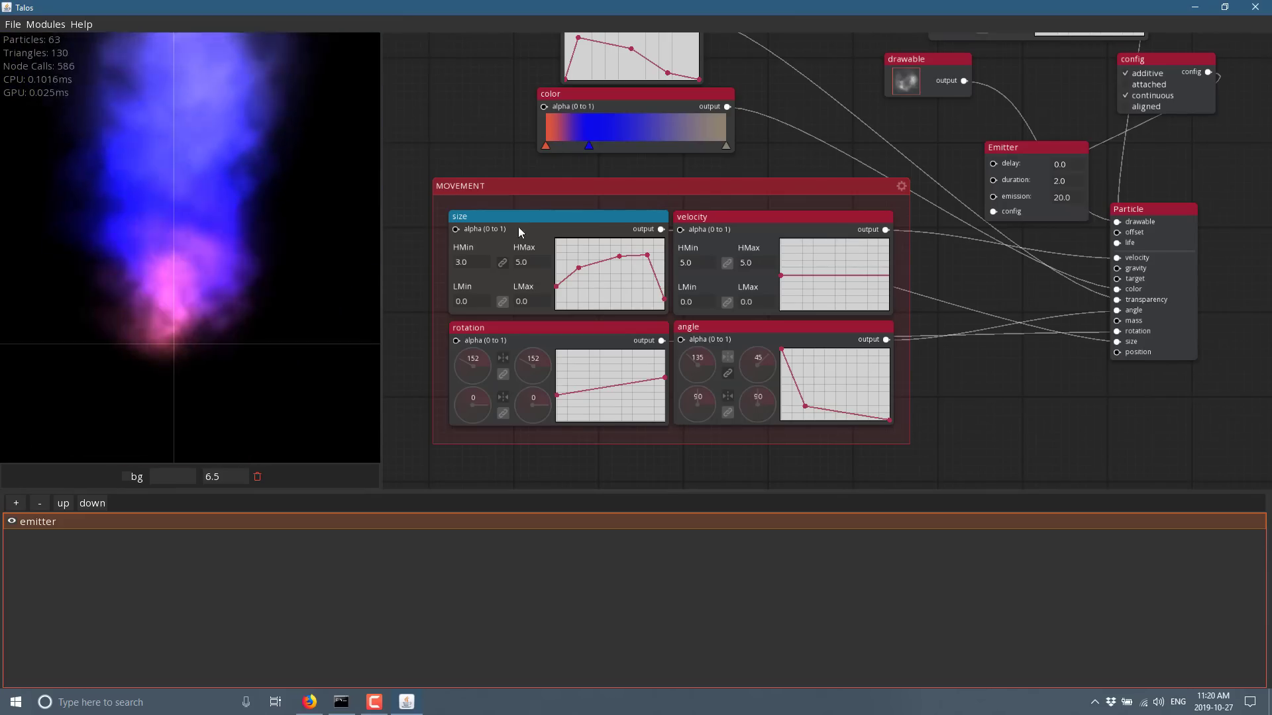
scroll(1066, 351, "down", 3)
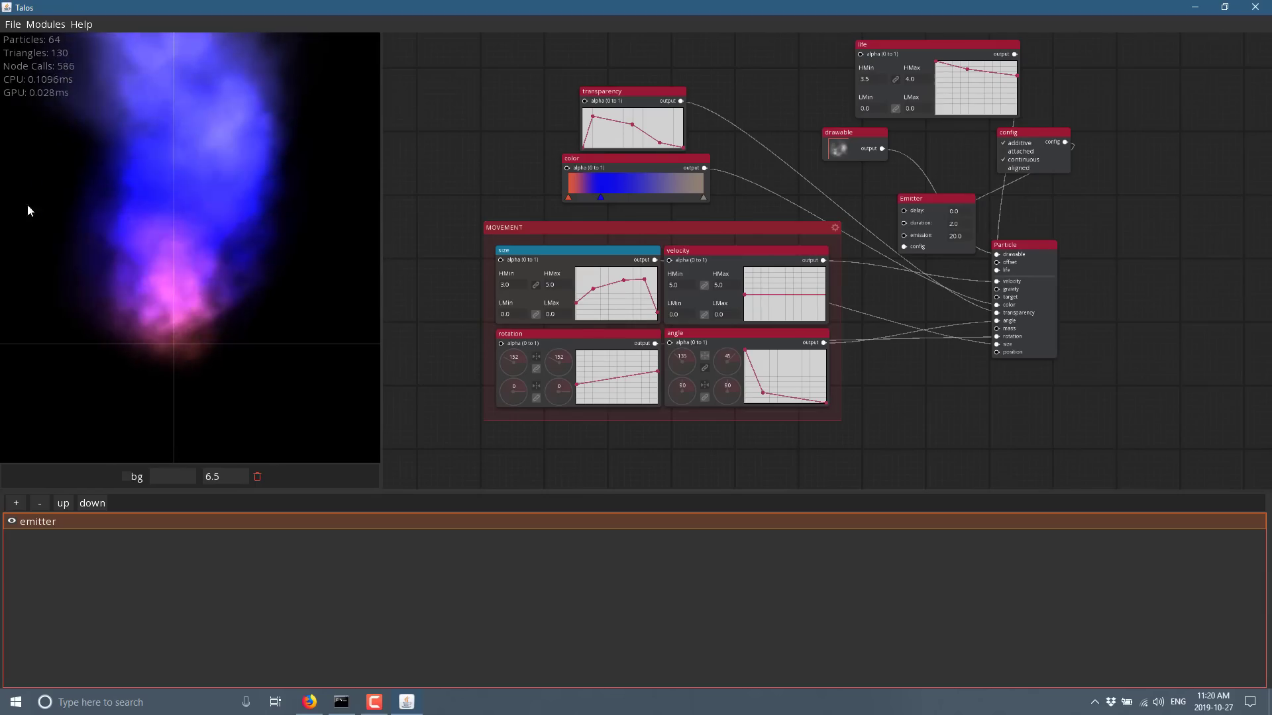
left_click(12, 23)
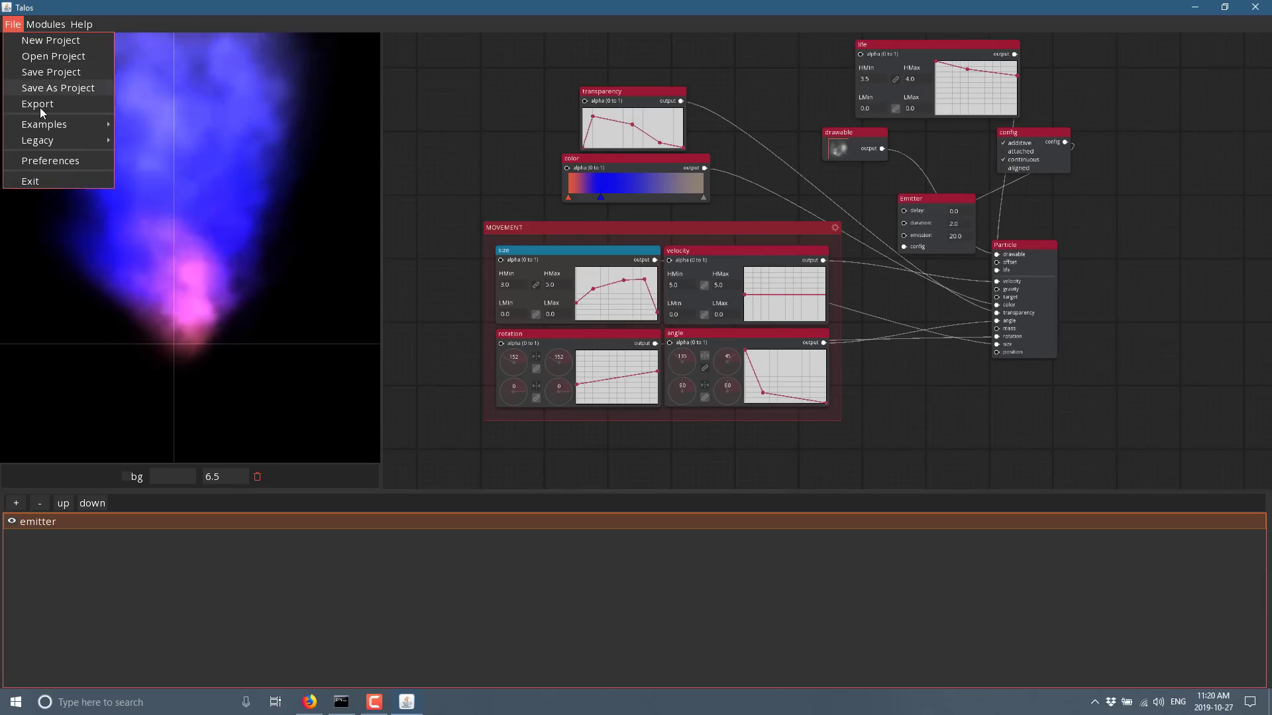
Step: Load the Beam Example and recentre the beam in the preview
mouse_move(55, 123)
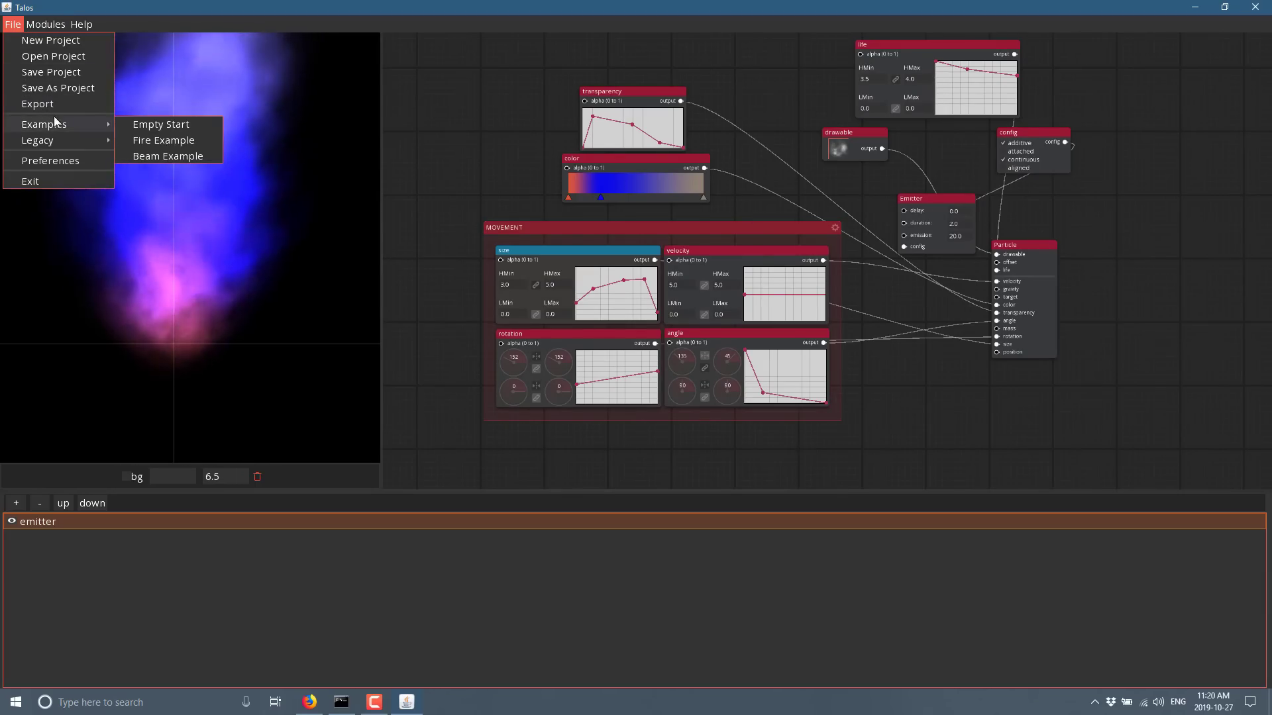
left_click(173, 156)
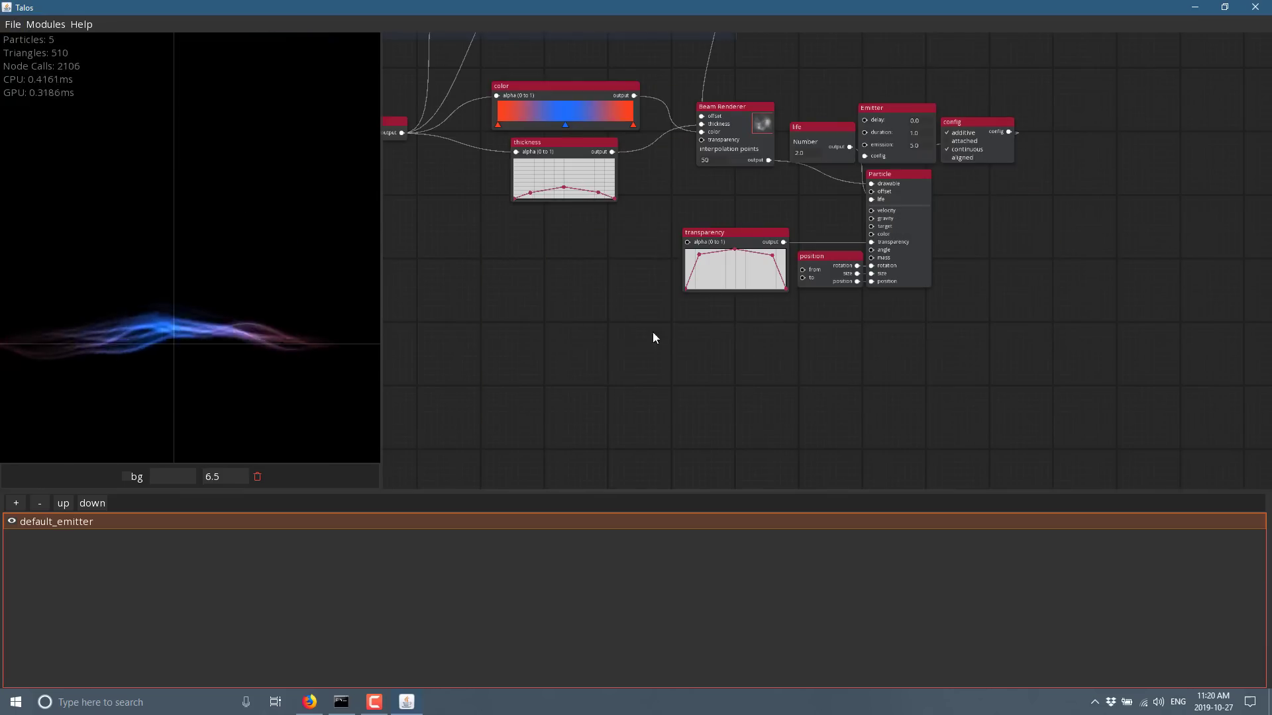
scroll(261, 376, "down", 3)
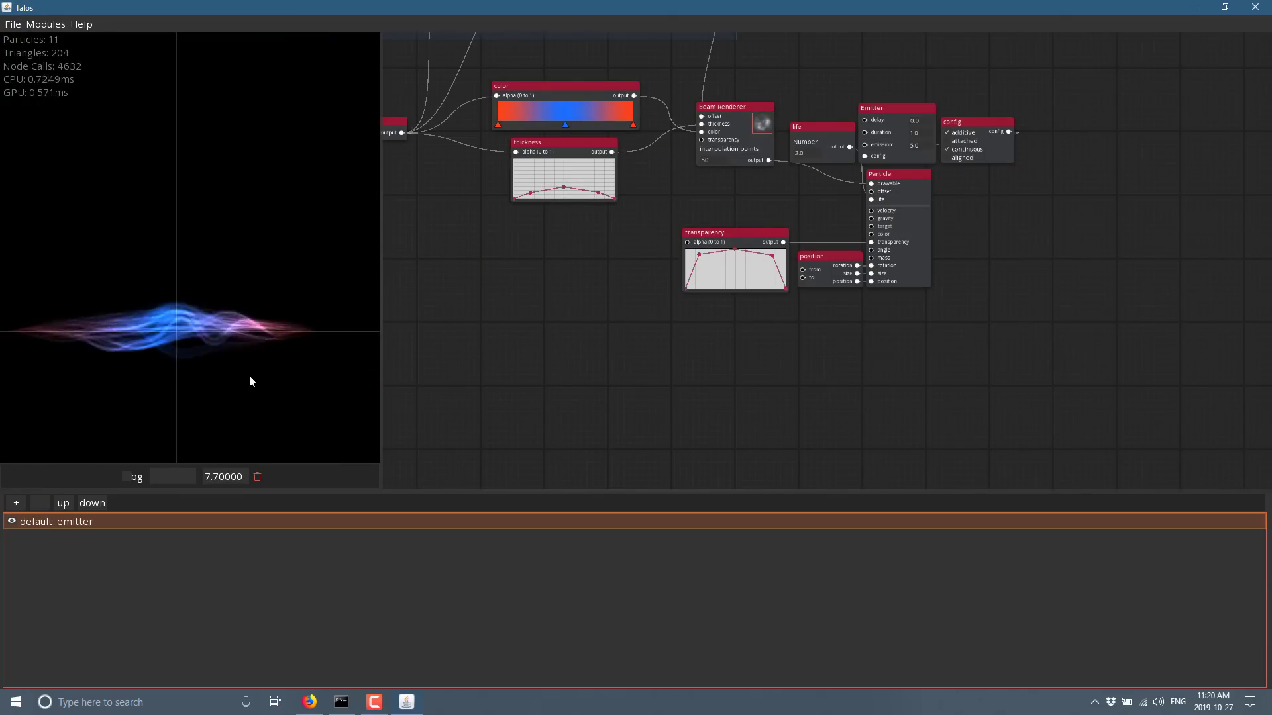
left_click_drag(249, 381, 517, 371)
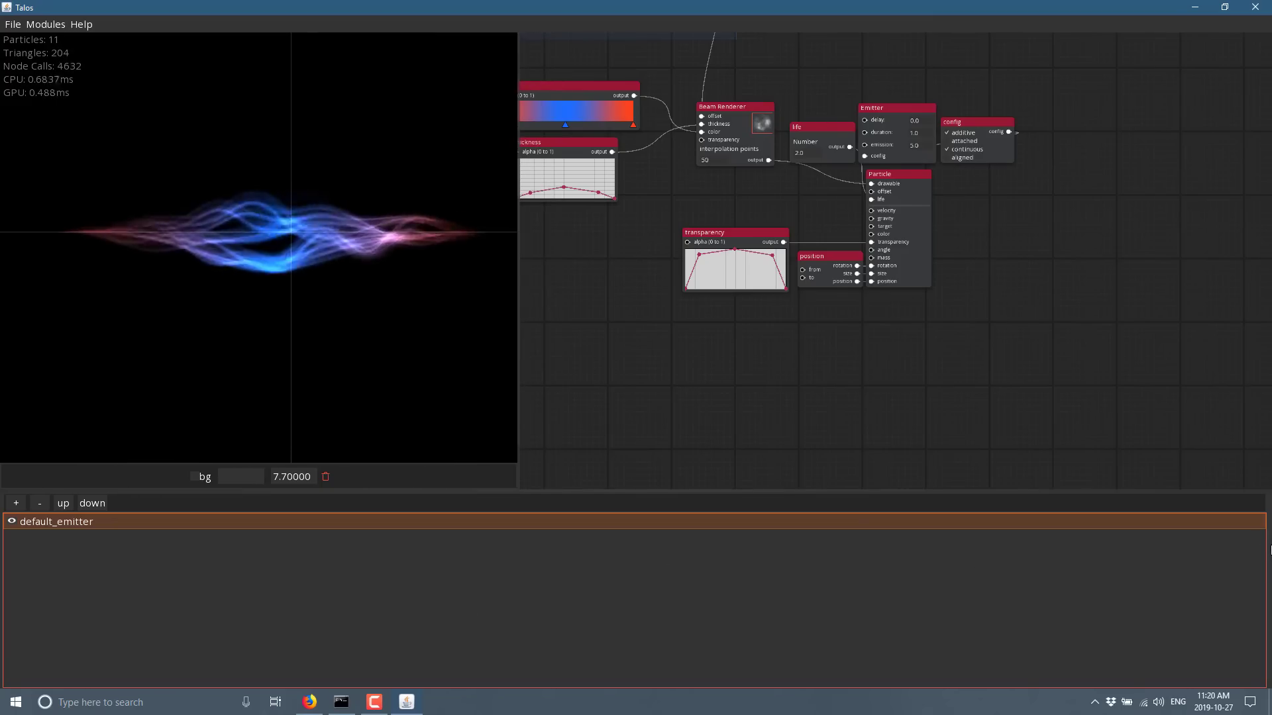
Step: Enlarge the preview panel's width and height, then open and dismiss the add-module list
left_click_drag(1269, 550, 788, 556)
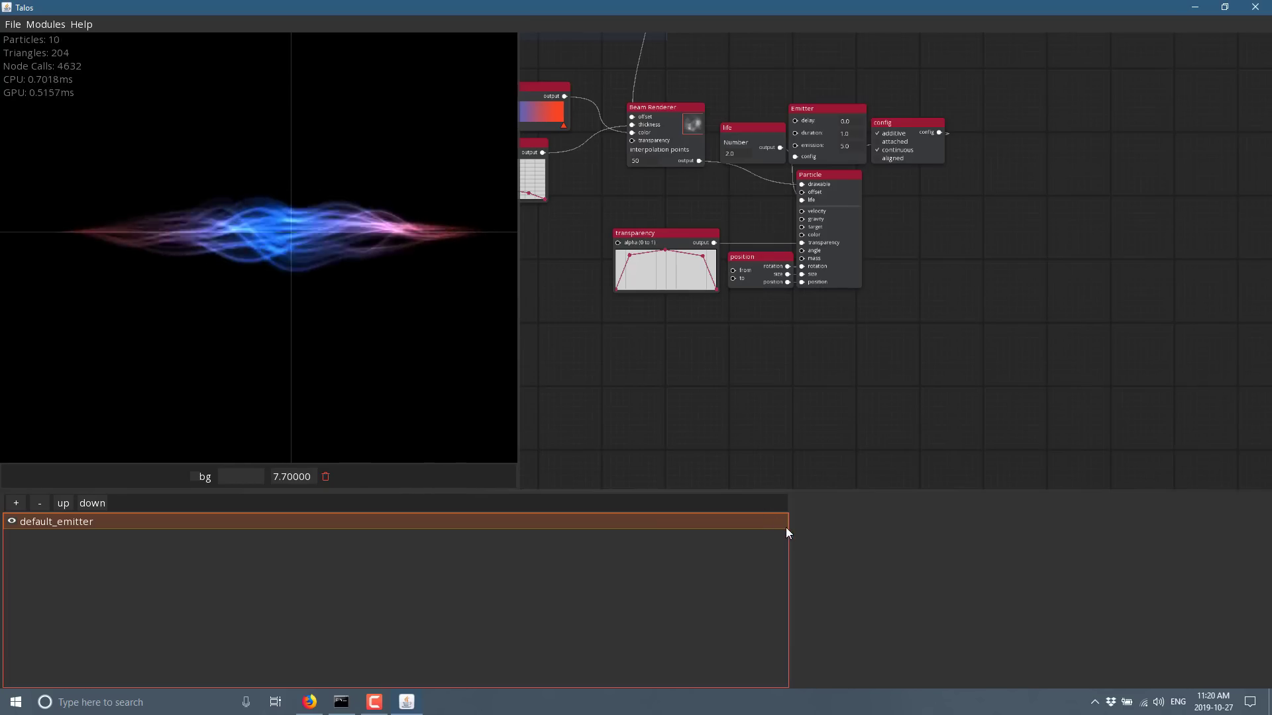
left_click_drag(806, 492, 800, 593)
scroll(861, 408, "up", 2)
left_click_drag(802, 367, 1047, 555)
right_click(988, 505)
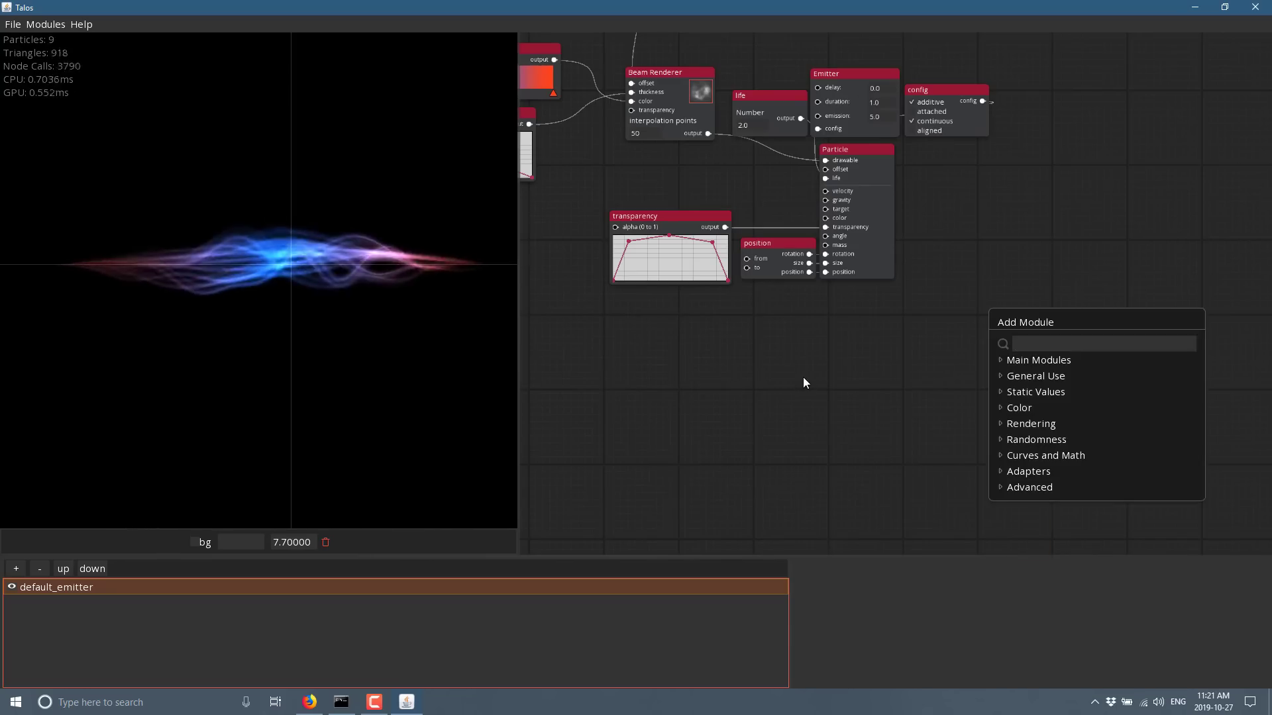
left_click(820, 317)
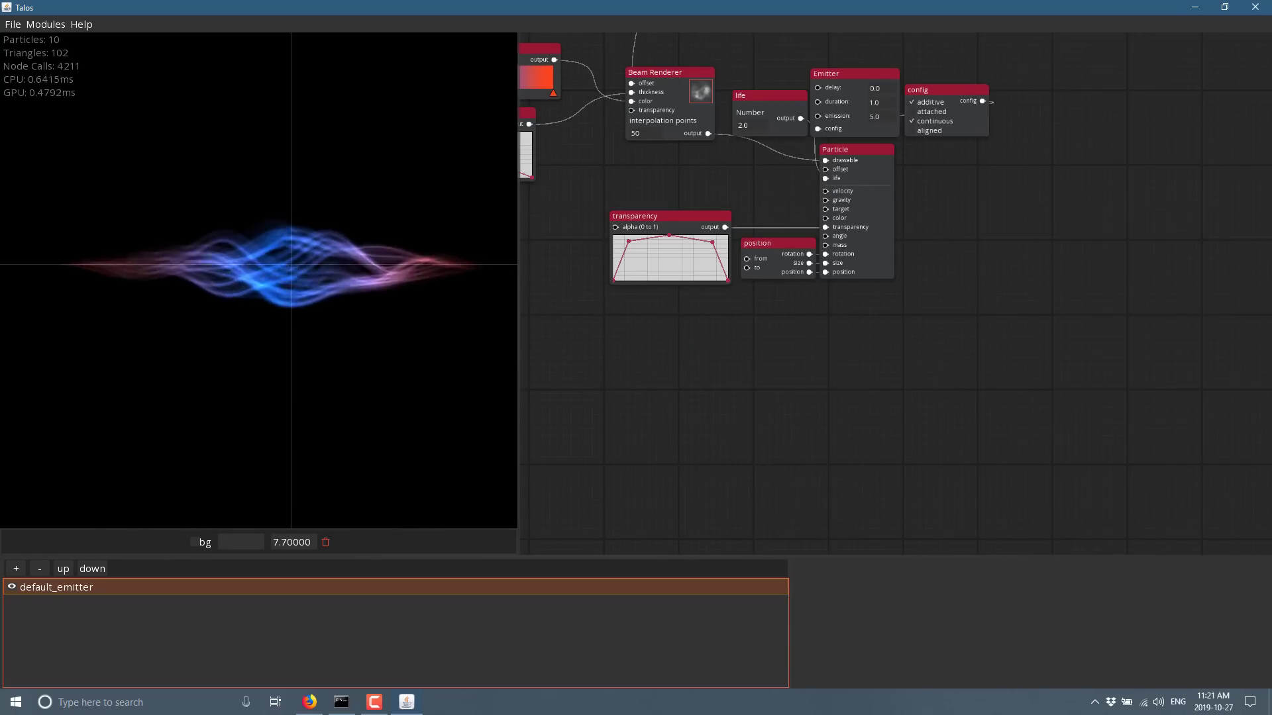
Step: Start a new blank project and recentre the empty preview
left_click(15, 26)
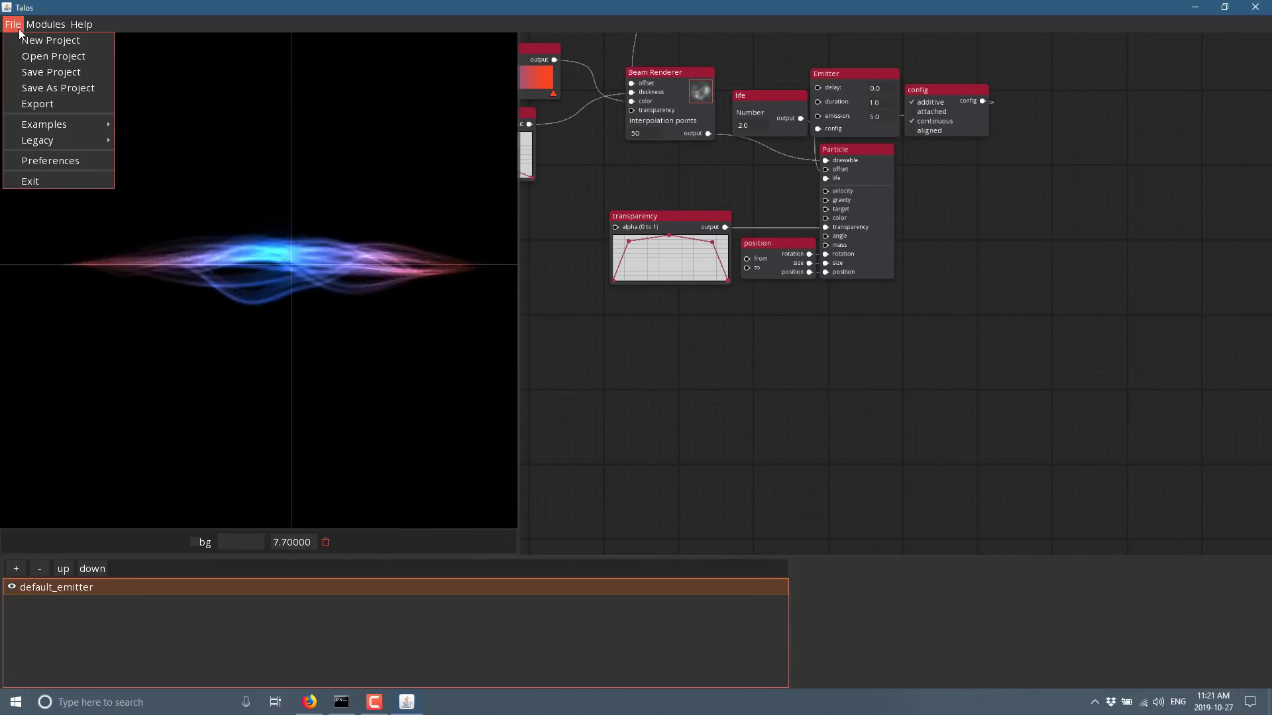
left_click(20, 37)
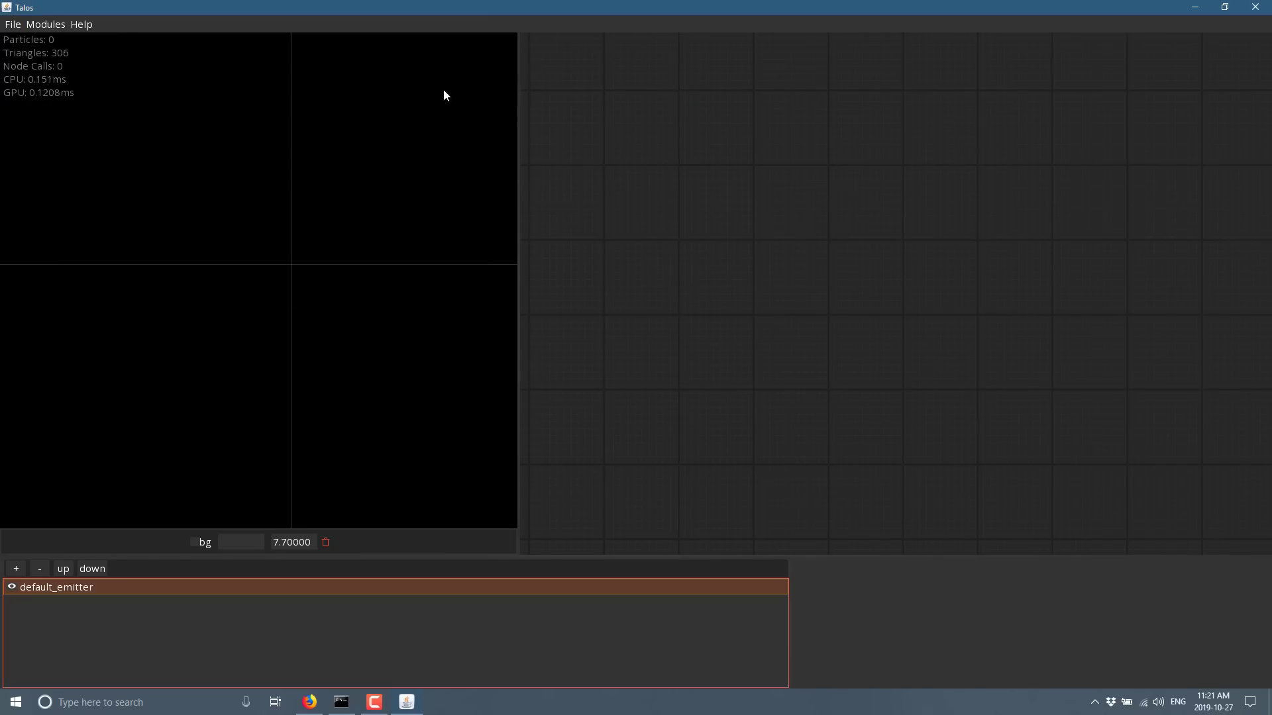
left_click_drag(305, 213, 261, 243)
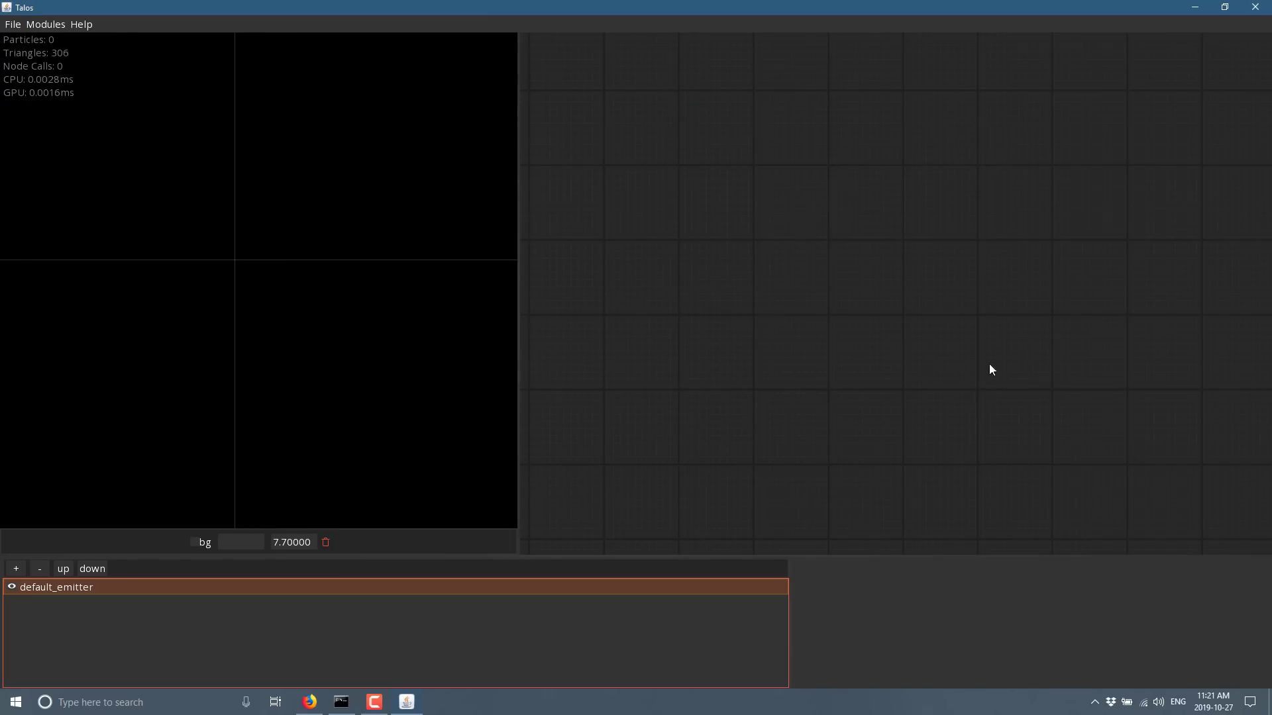
Step: Look through the add-module list and the Modules menu options, then close them
right_click(860, 195)
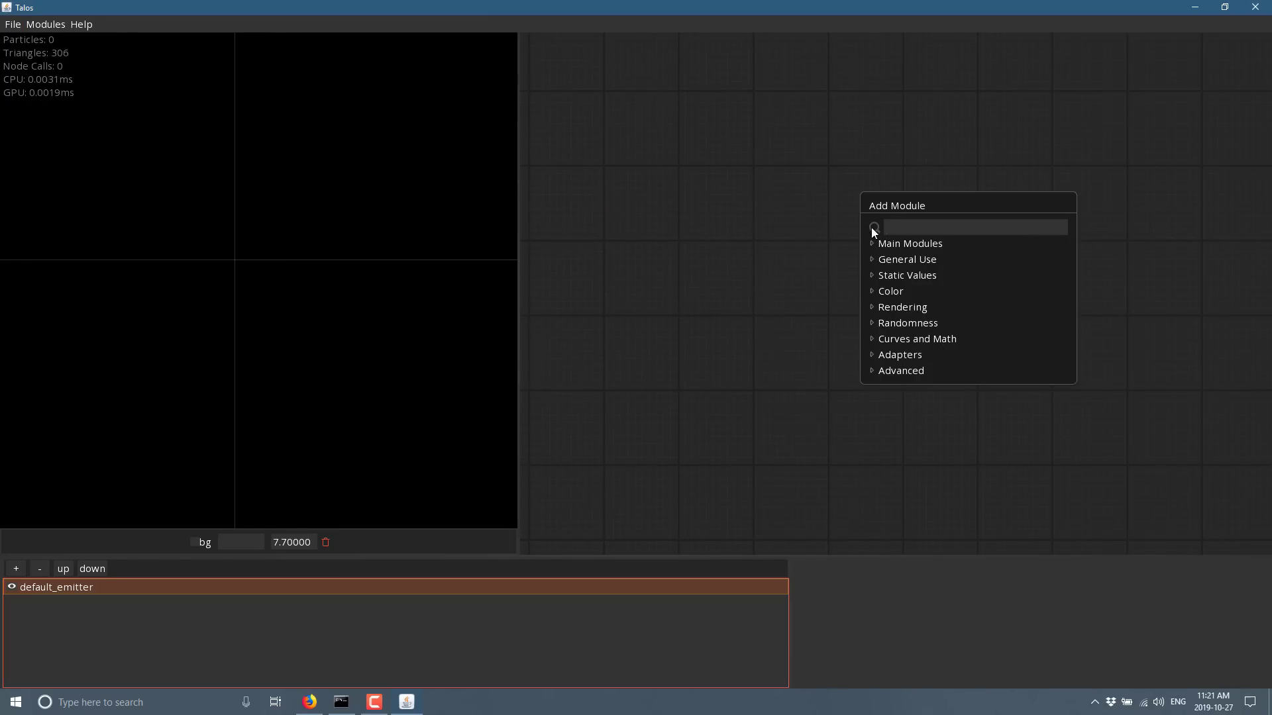
left_click(41, 26)
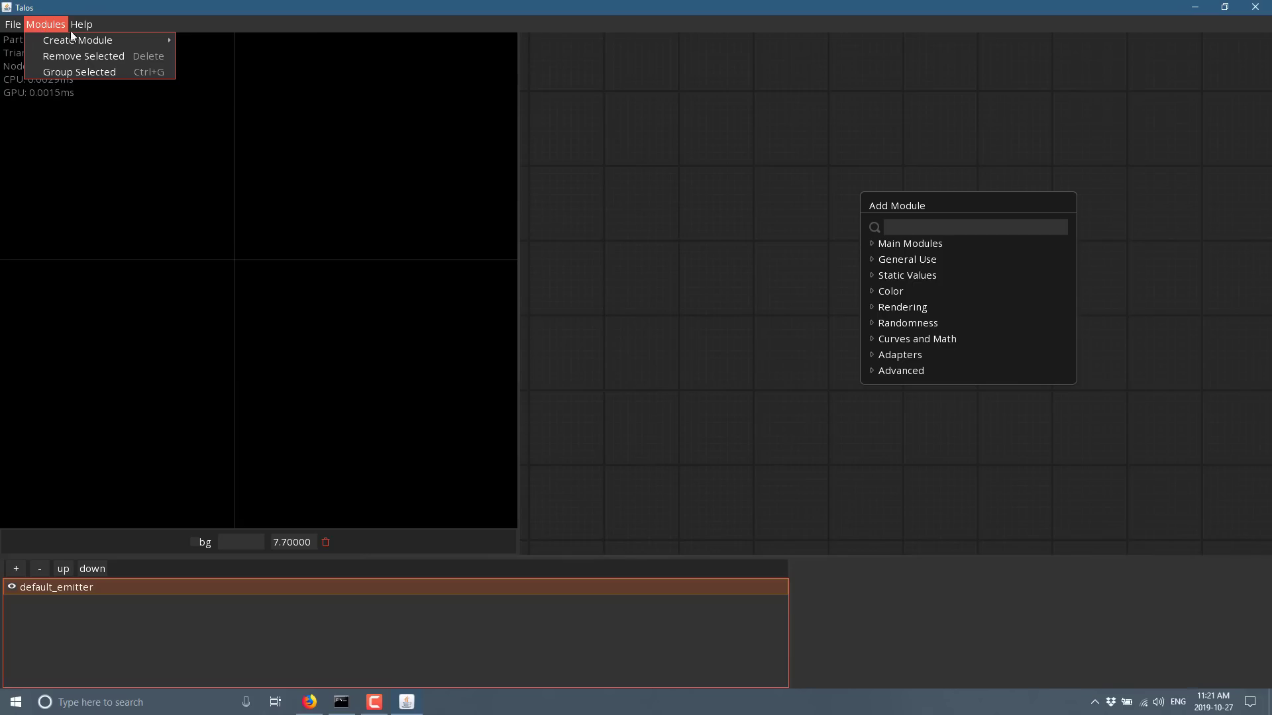
mouse_move(81, 45)
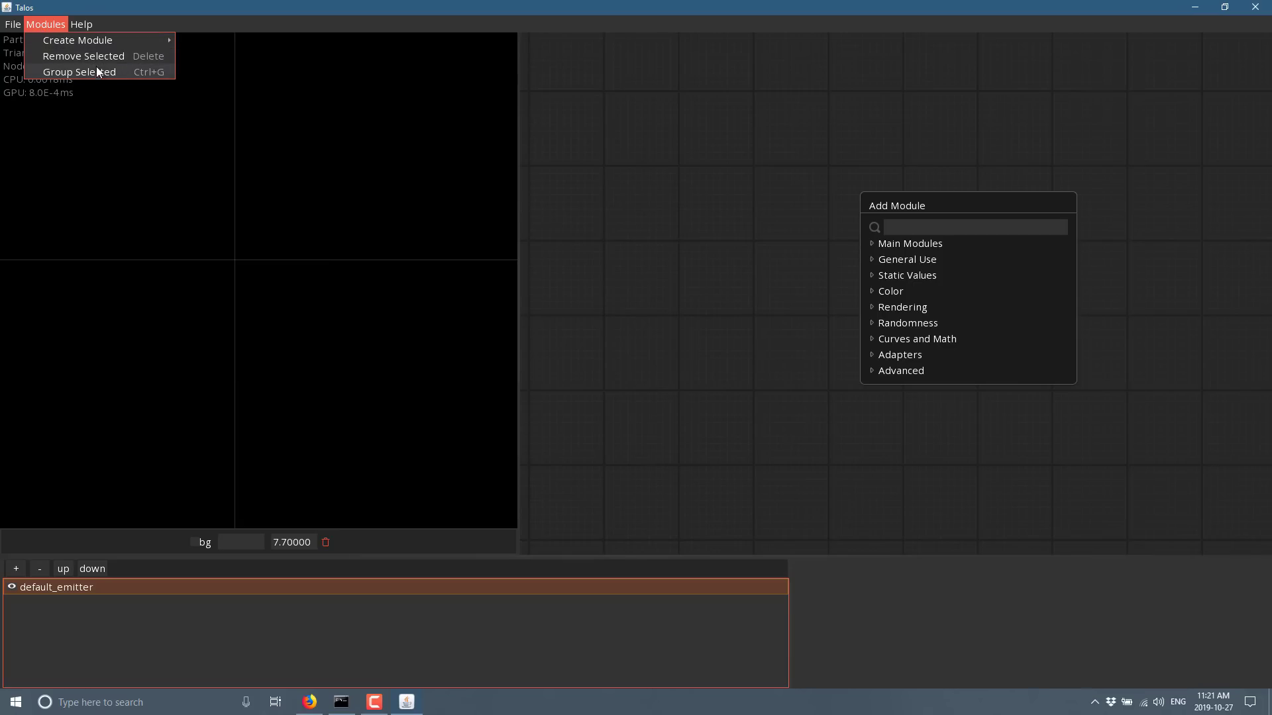
left_click(708, 256)
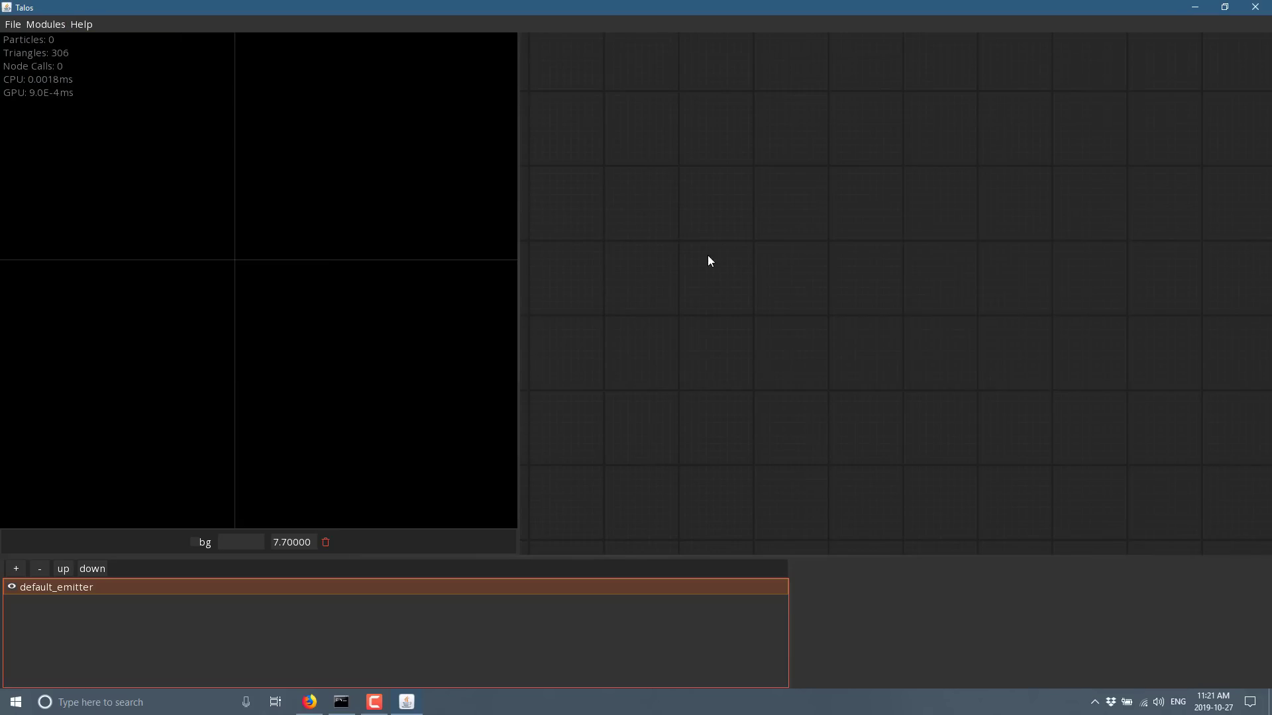
Step: Add a Particle node from Main Modules and move it to the right
right_click(833, 224)
left_click(843, 276)
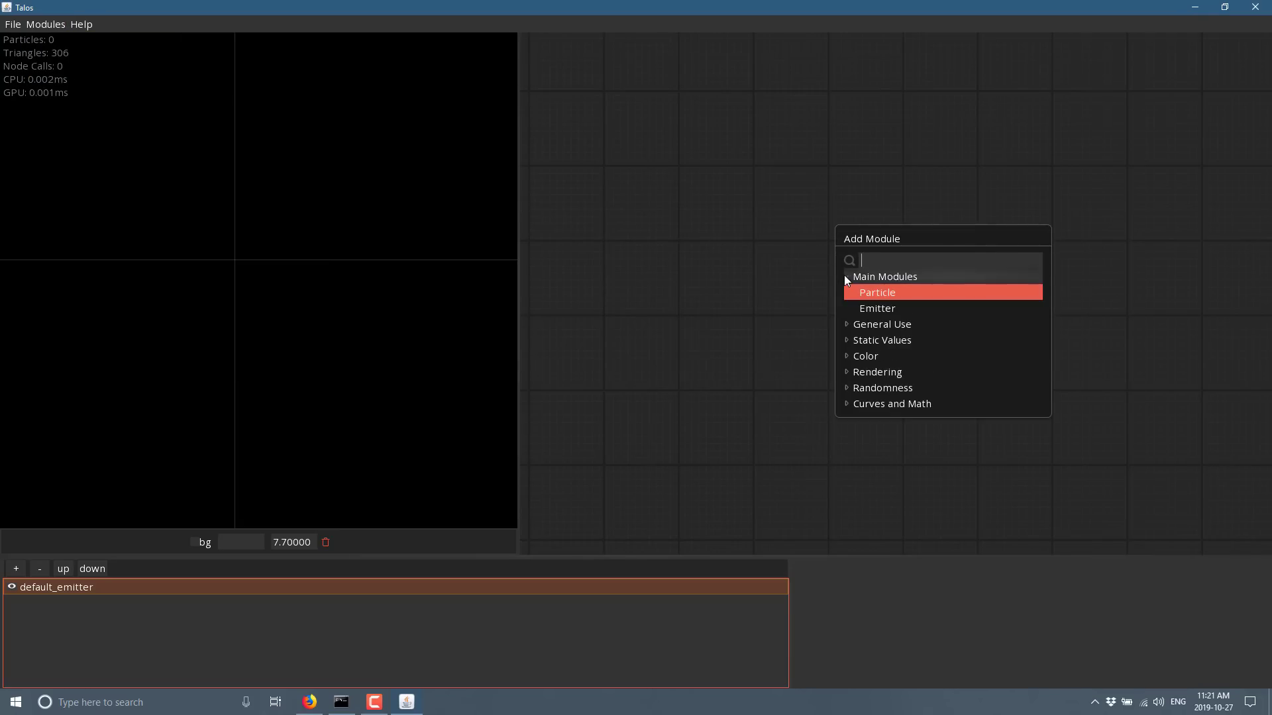
left_click(883, 292)
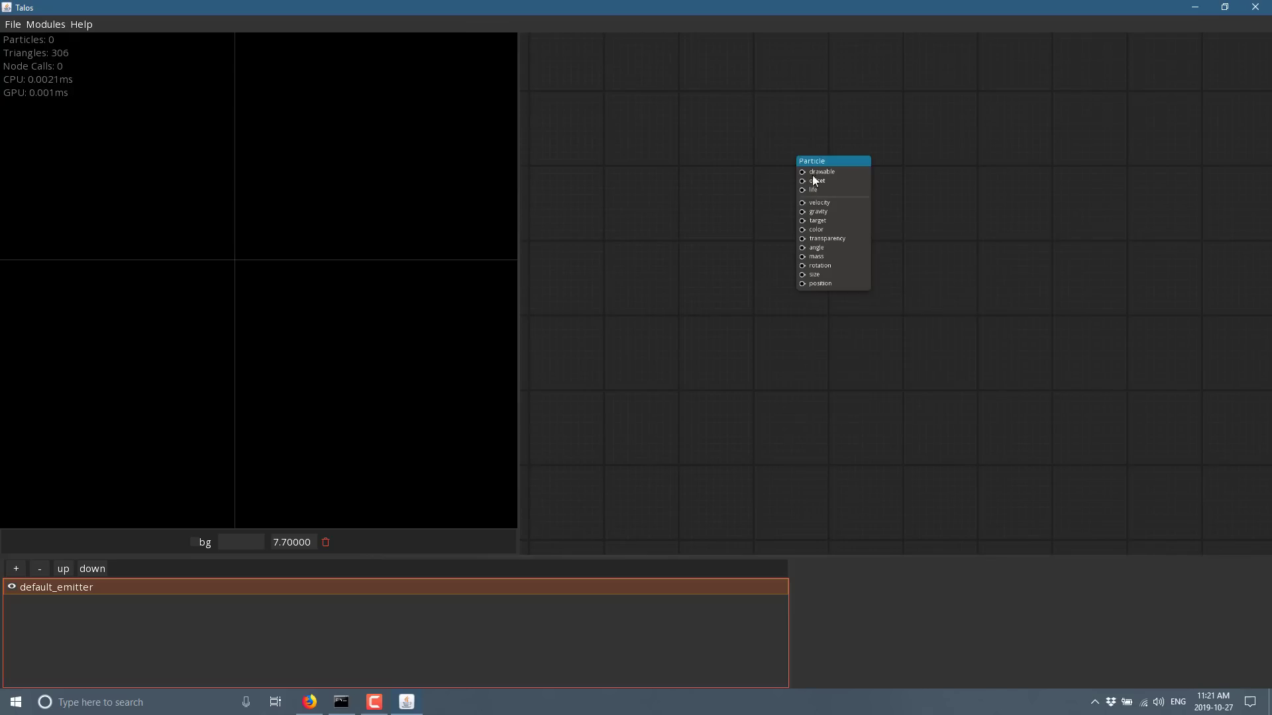
left_click_drag(844, 165, 1074, 232)
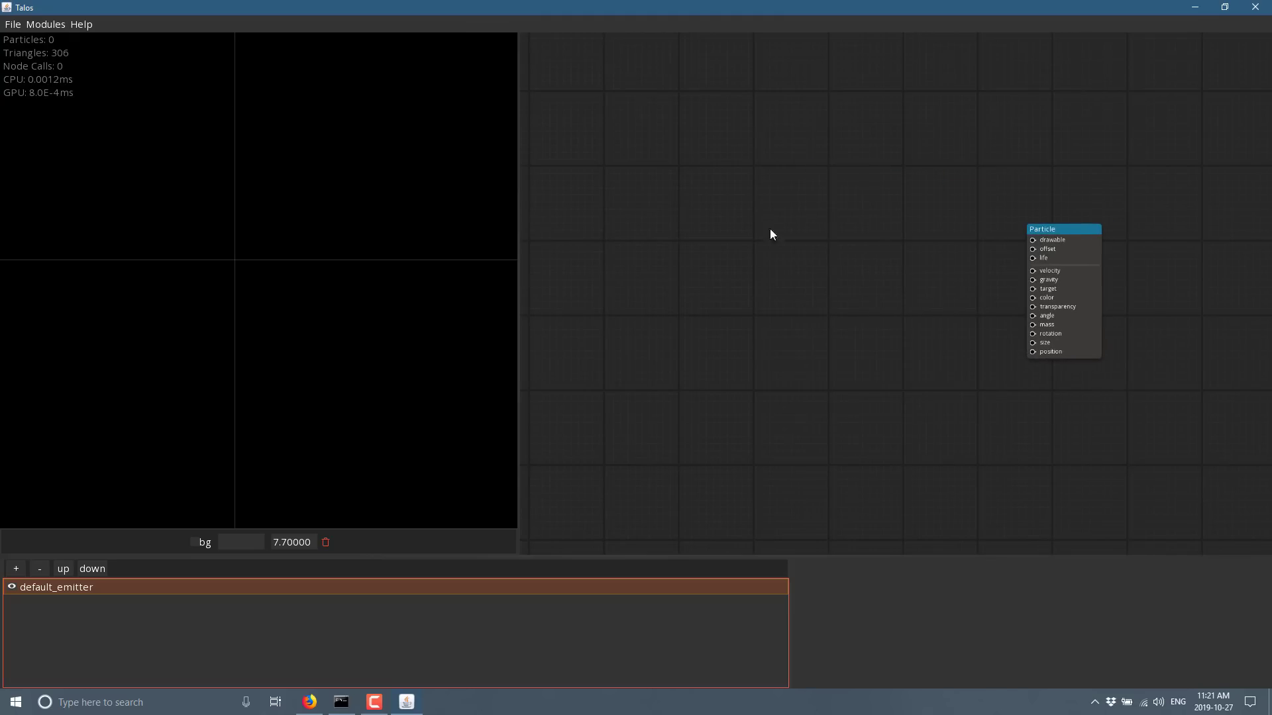
Step: Add an Emitter node (duration 2.0, emission 50.0) from Main Modules and move it higher
right_click(741, 218)
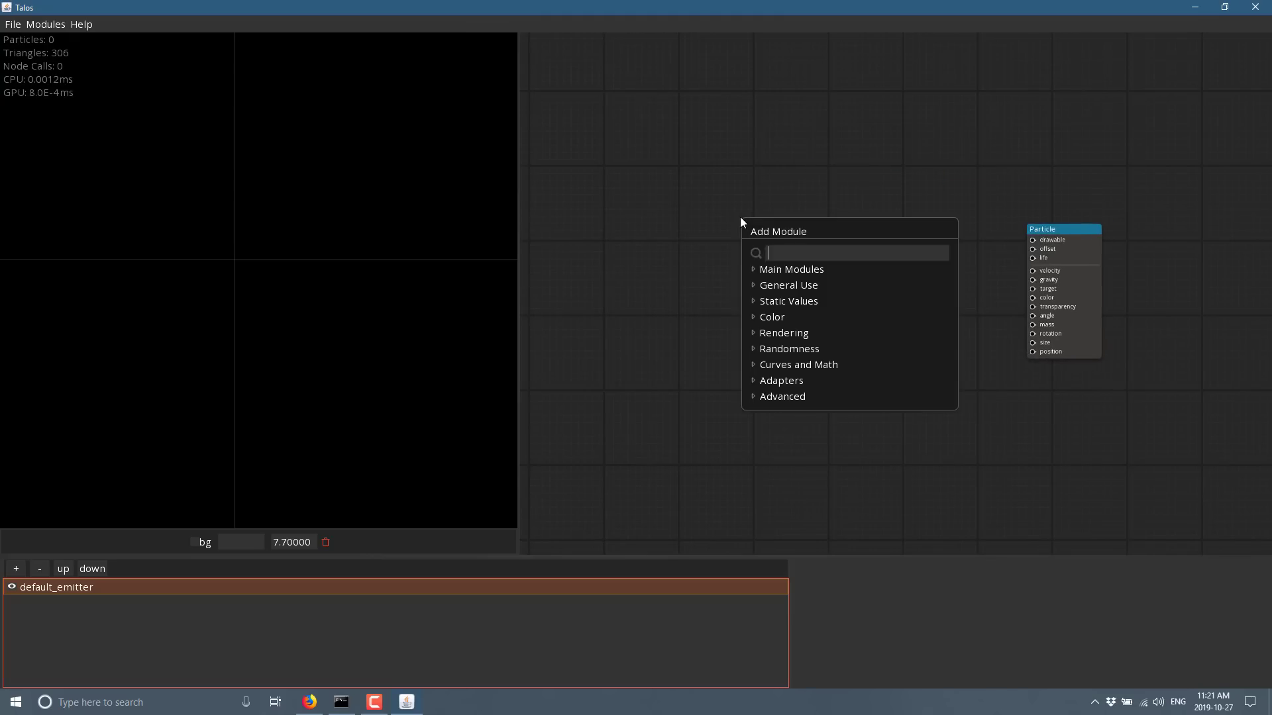
left_click(751, 270)
left_click(782, 302)
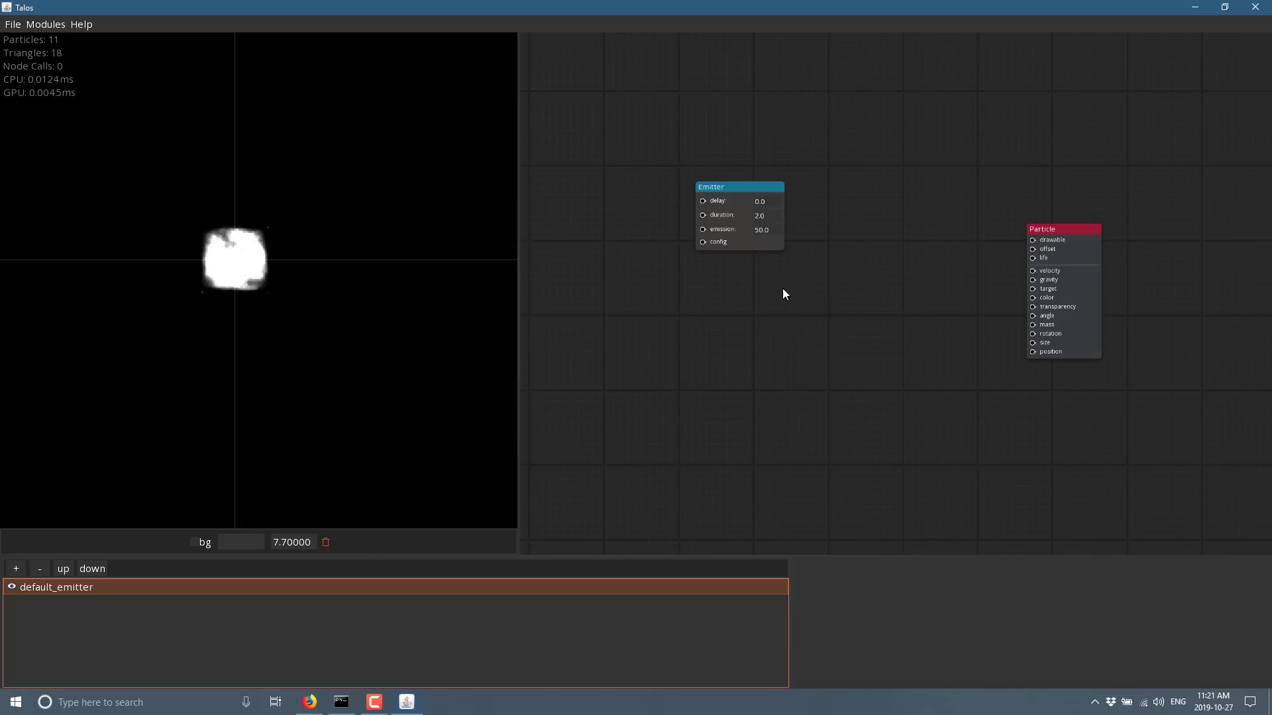
left_click_drag(742, 188, 746, 158)
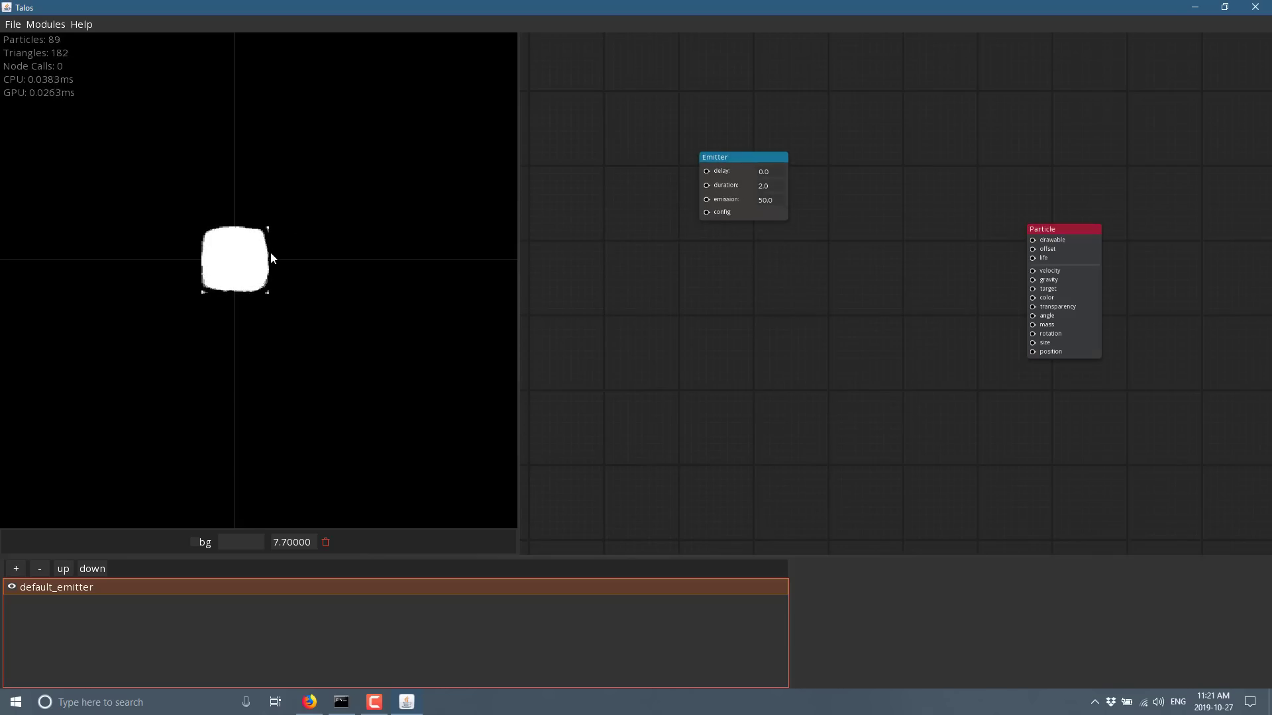
Step: Add a Rendering > Sprite Renderer node and place it by the Particle node's drawable input
right_click(665, 295)
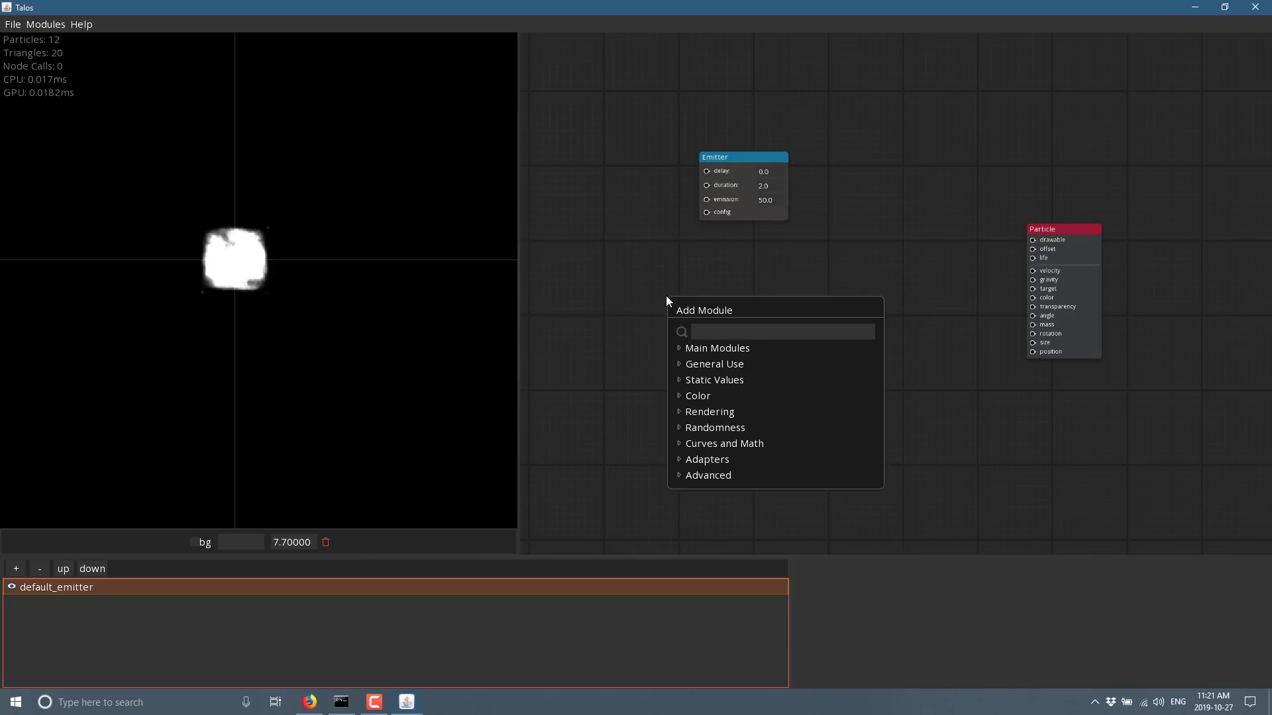
left_click(678, 411)
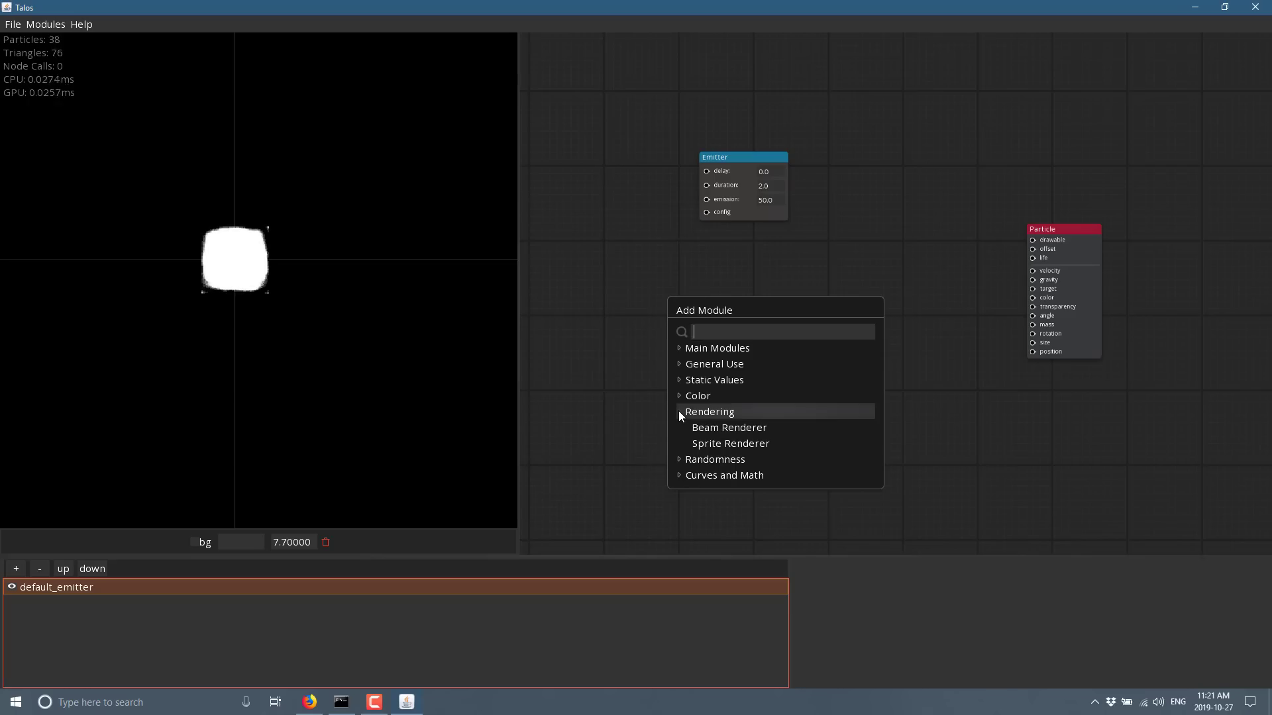
left_click(727, 443)
left_click_drag(670, 282, 1036, 240)
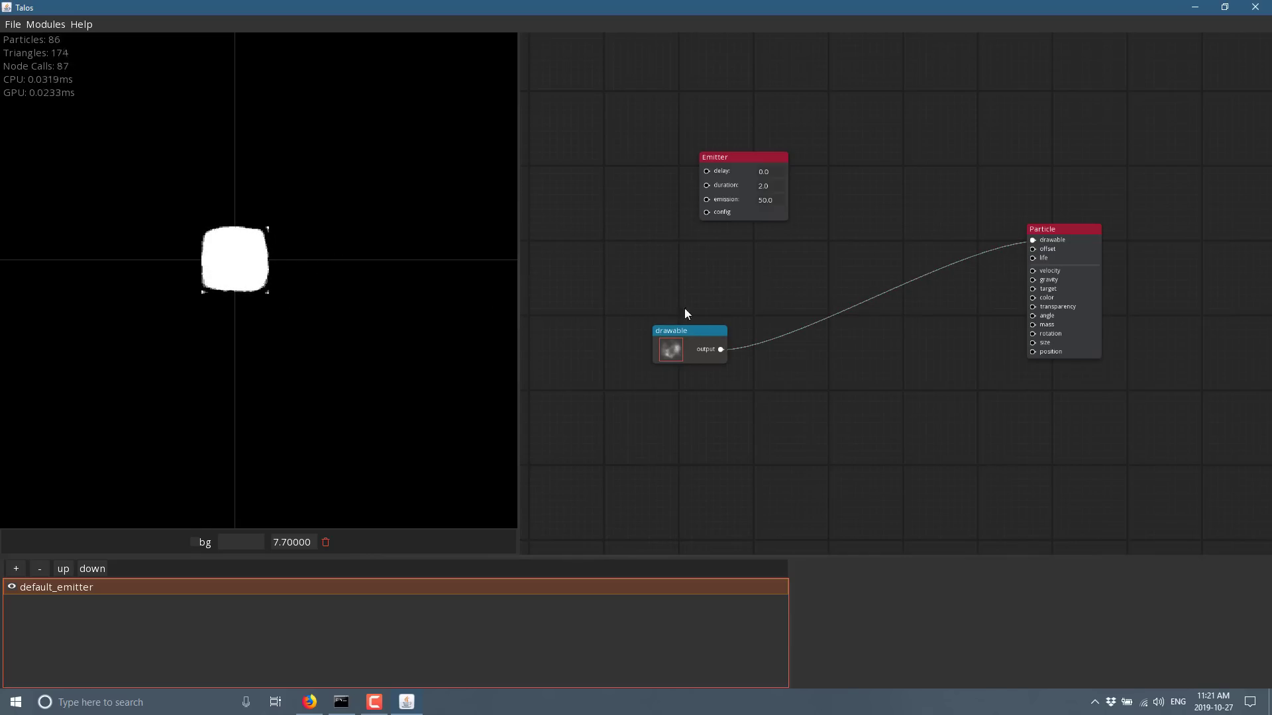
Step: Add an Emitter Config node via the 'con' search, wire it to the Emitter, and disable additive blending
right_click(816, 121)
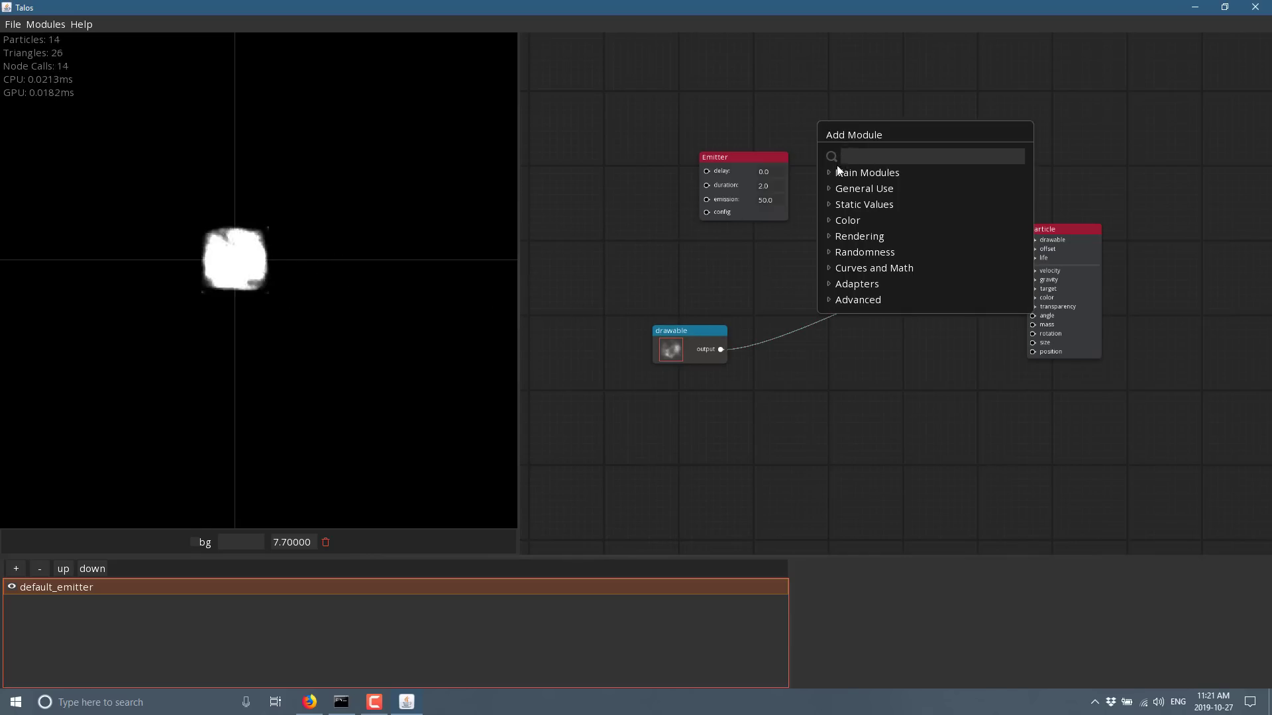
type("c")
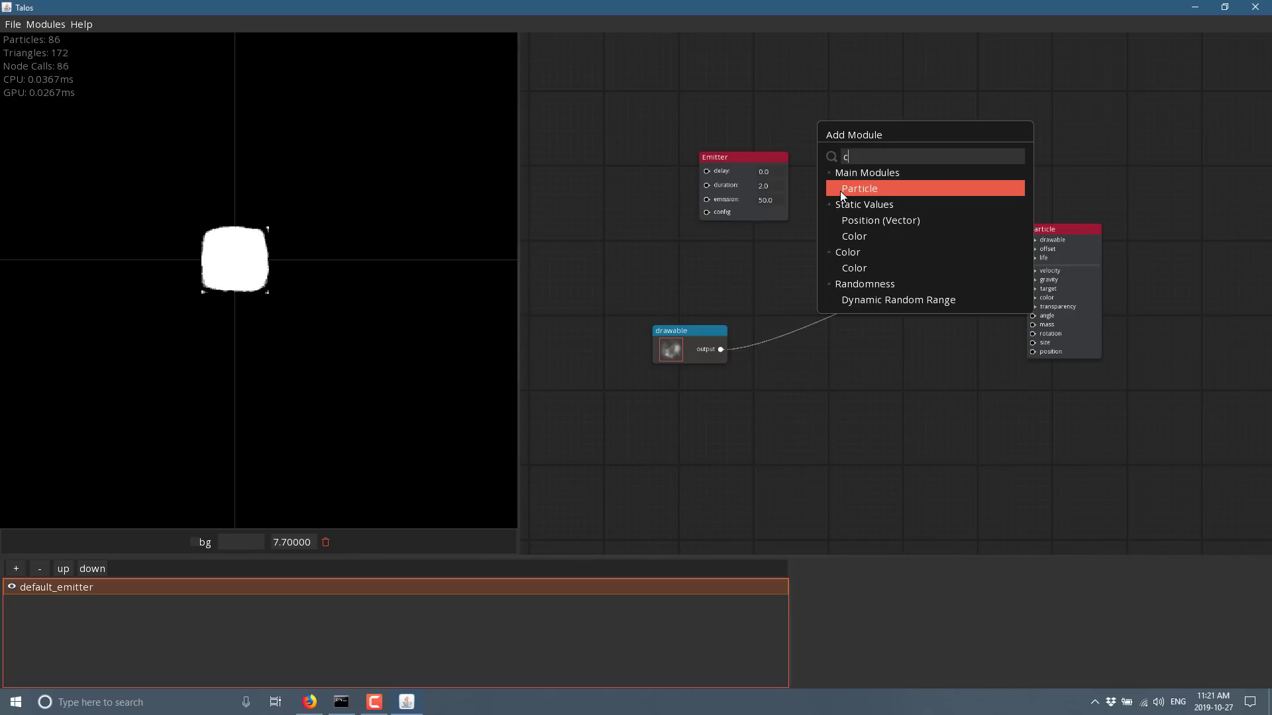
type("on")
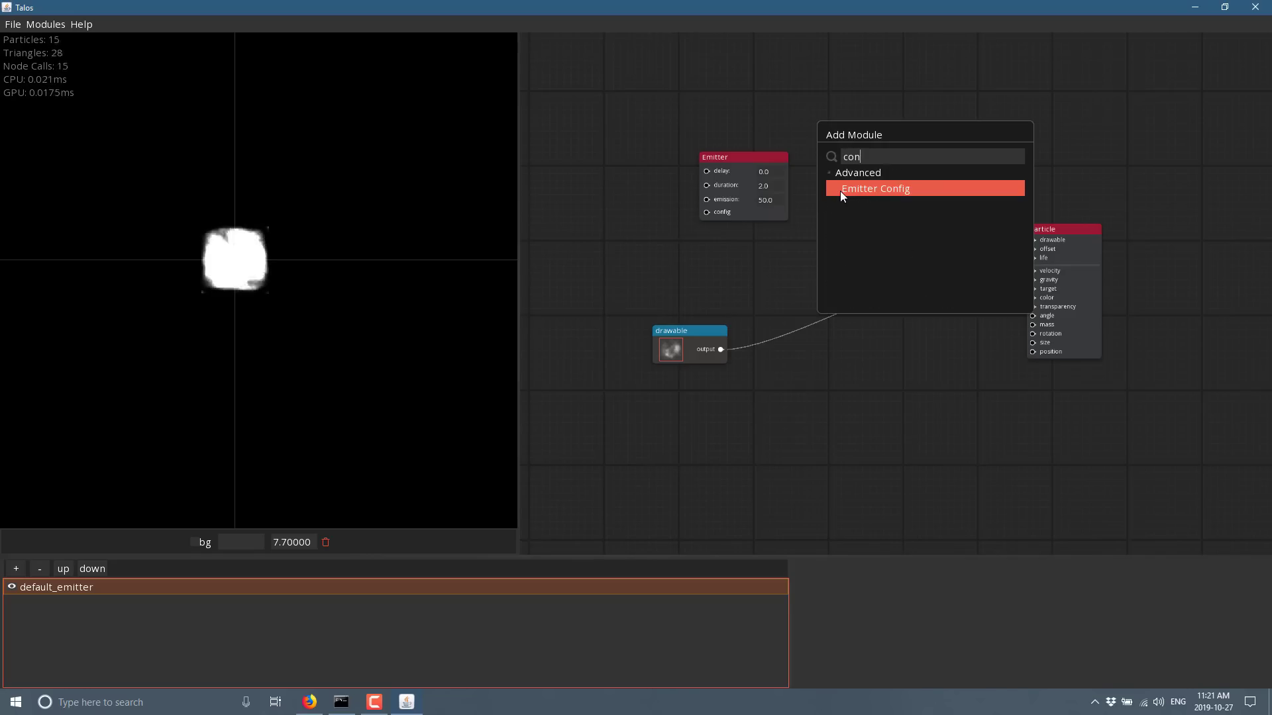
left_click(840, 191)
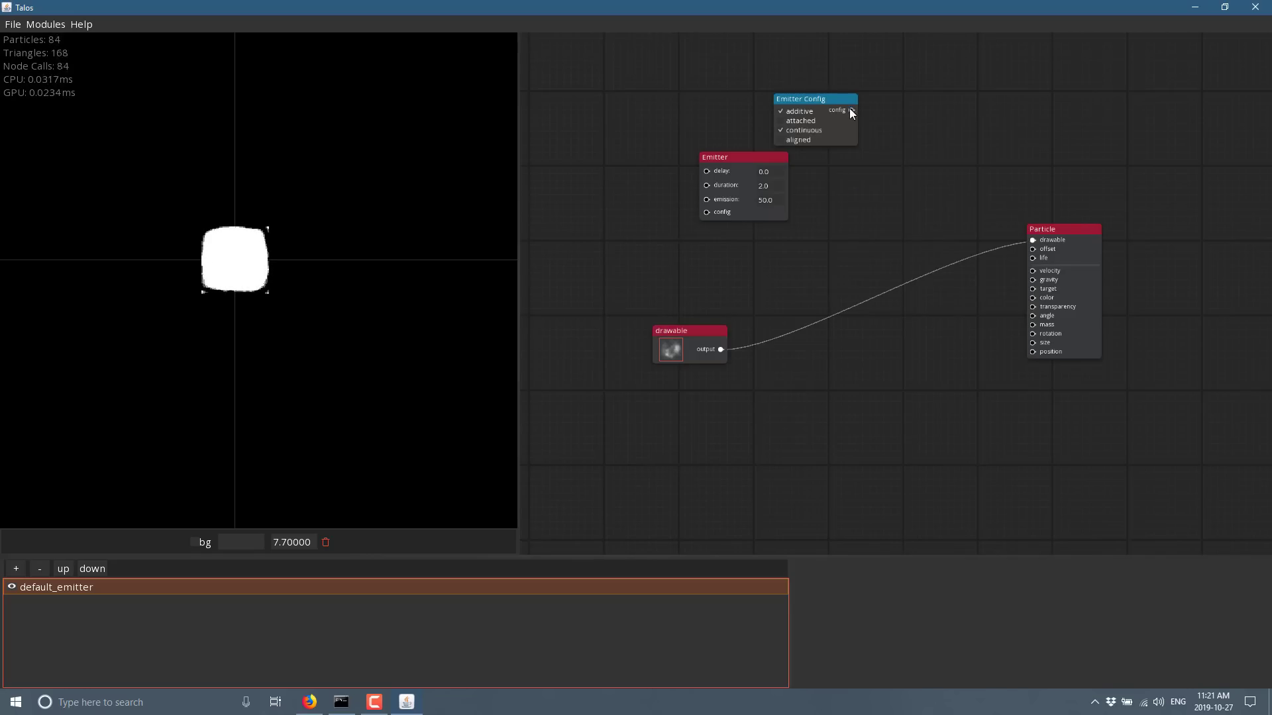
left_click_drag(850, 110, 706, 212)
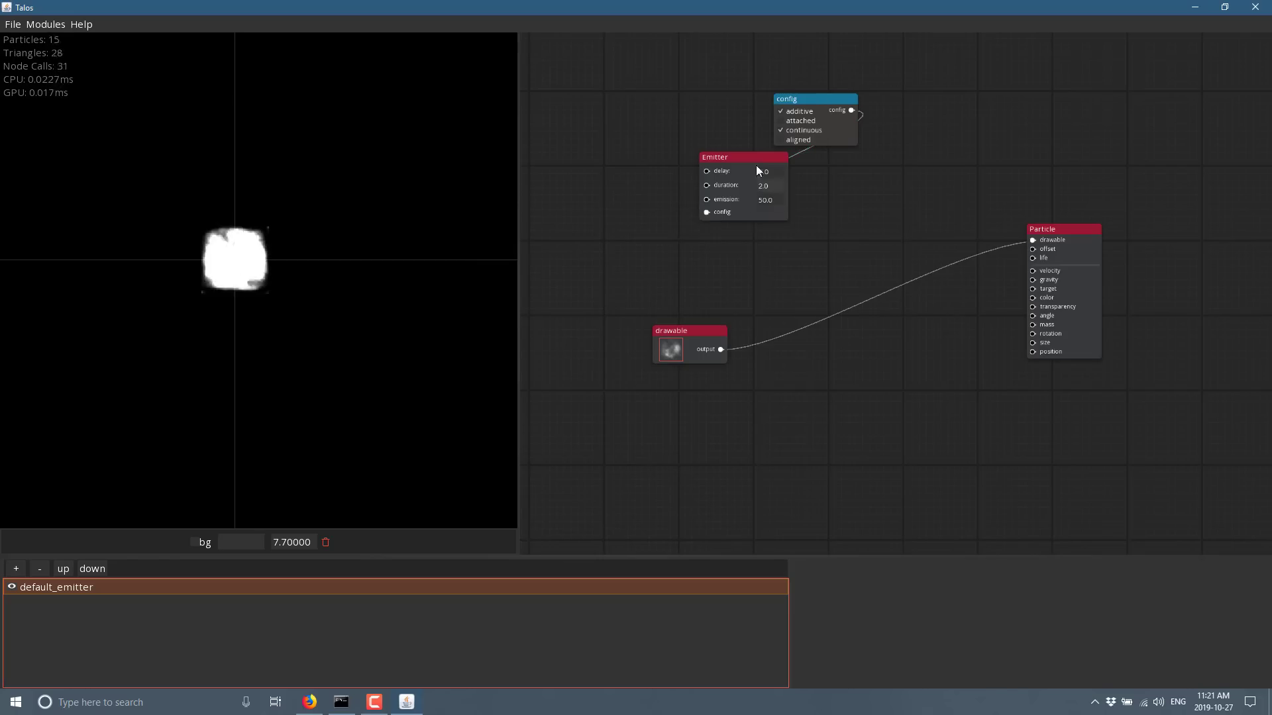
left_click_drag(750, 158, 980, 99)
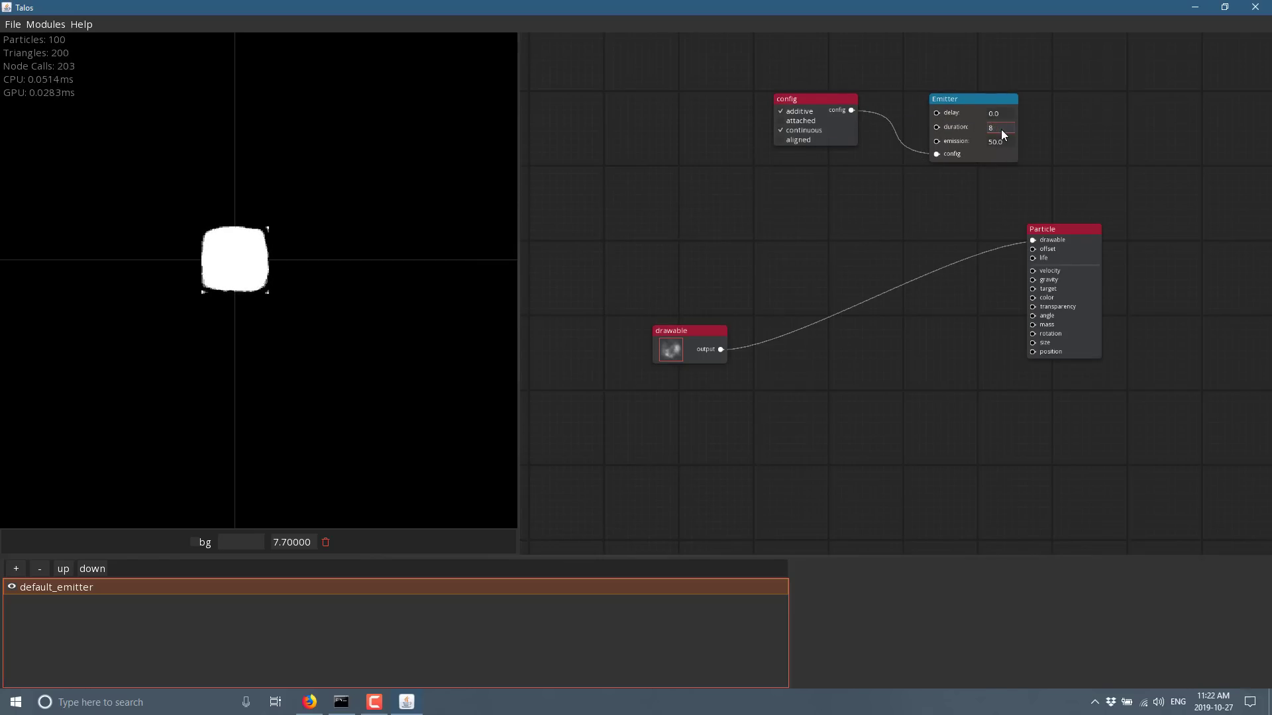
left_click(782, 112)
left_click(727, 249)
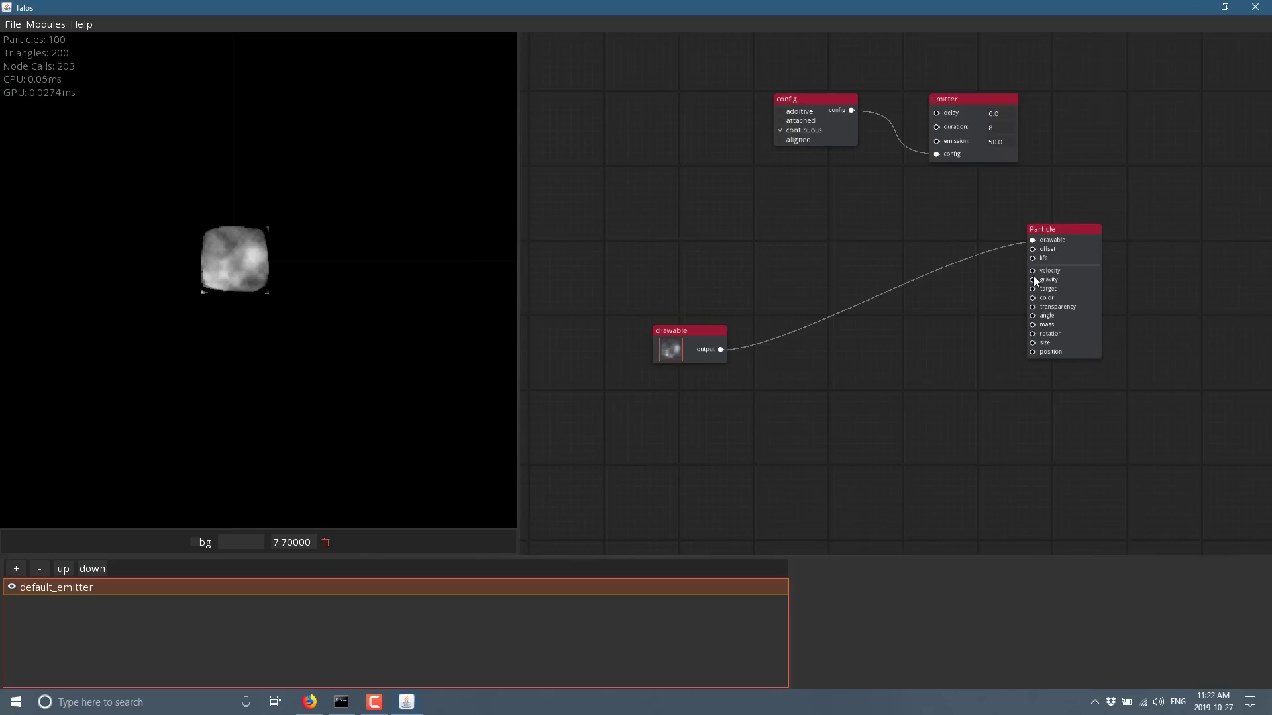
Step: Feed a Static Values Number node set to 2 into the Particle's velocity
left_click_drag(1032, 272, 804, 231)
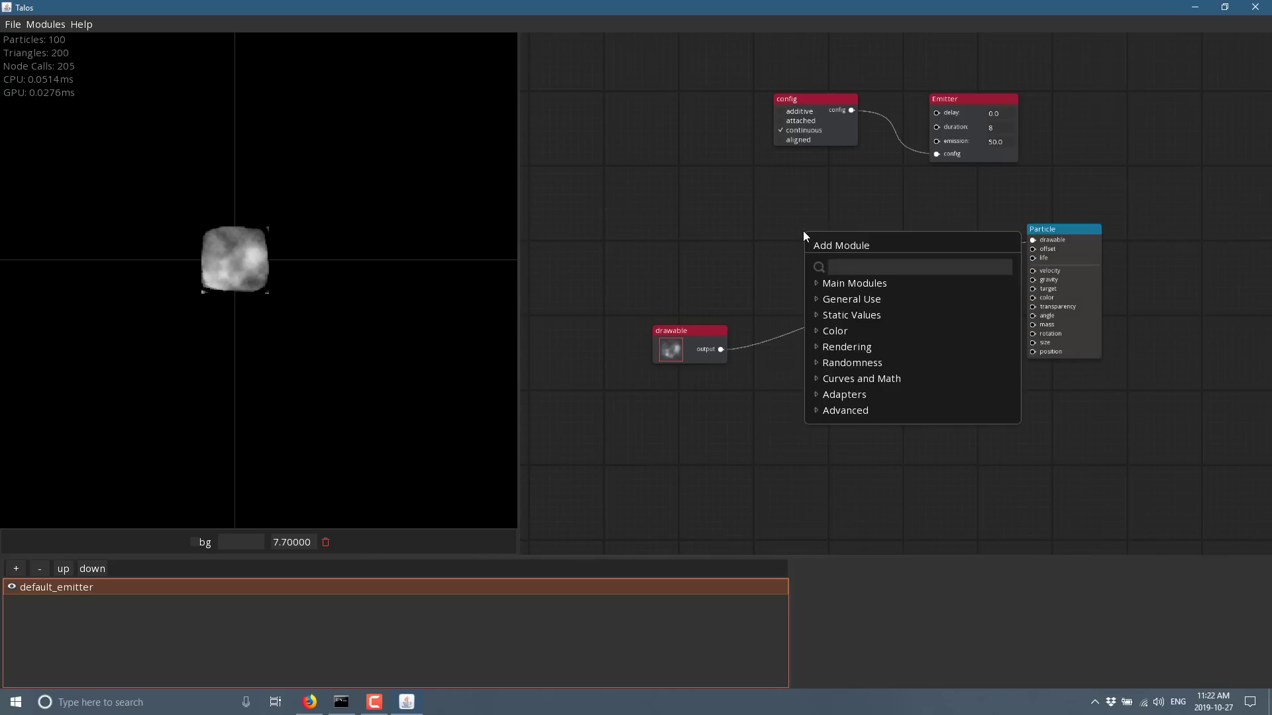
left_click(816, 315)
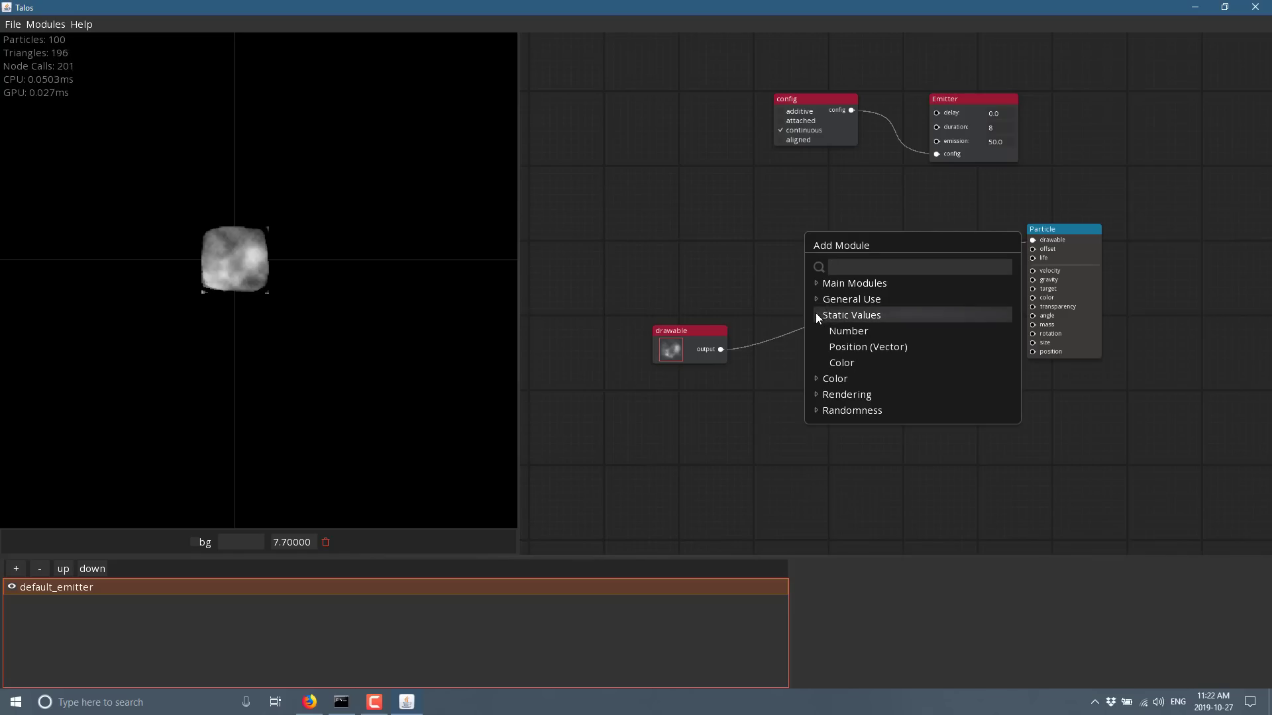
left_click(848, 330)
double_click(786, 241)
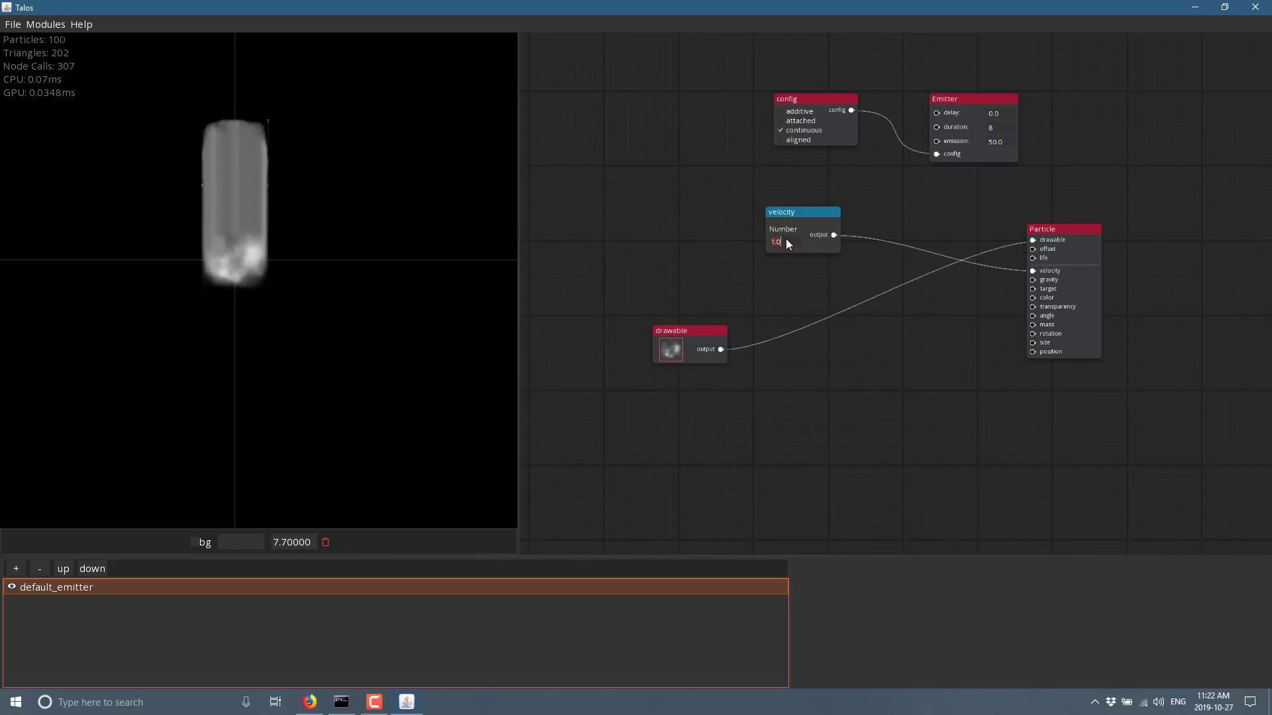
type("2")
left_click(806, 284)
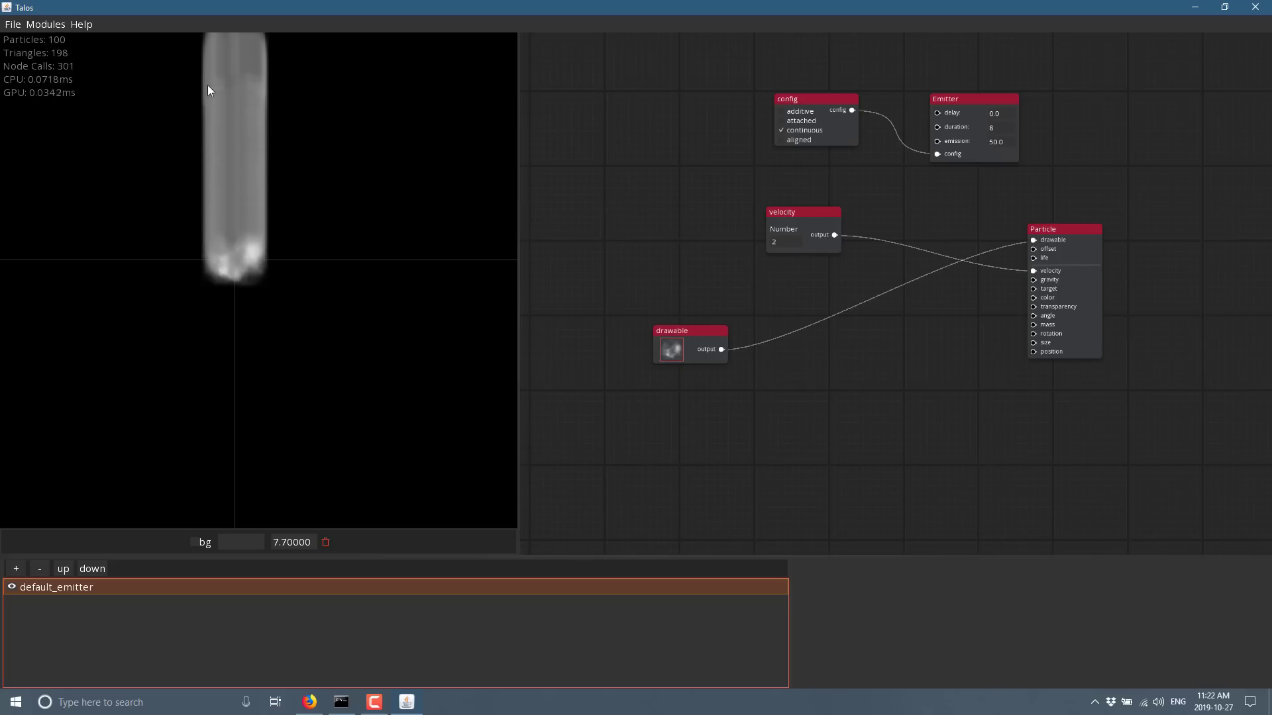
Step: Set the Emitter's emission to 23, leaving additive blending off
double_click(994, 141)
type("23")
left_click(992, 214)
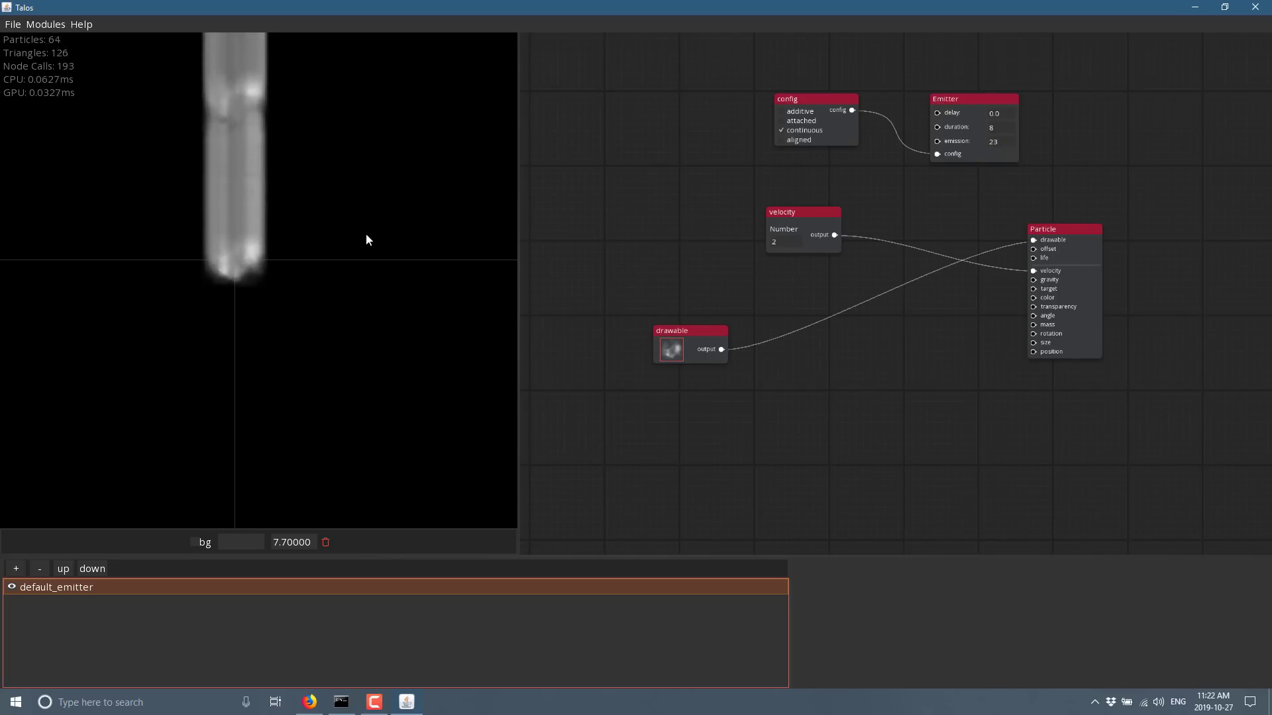
left_click(781, 110)
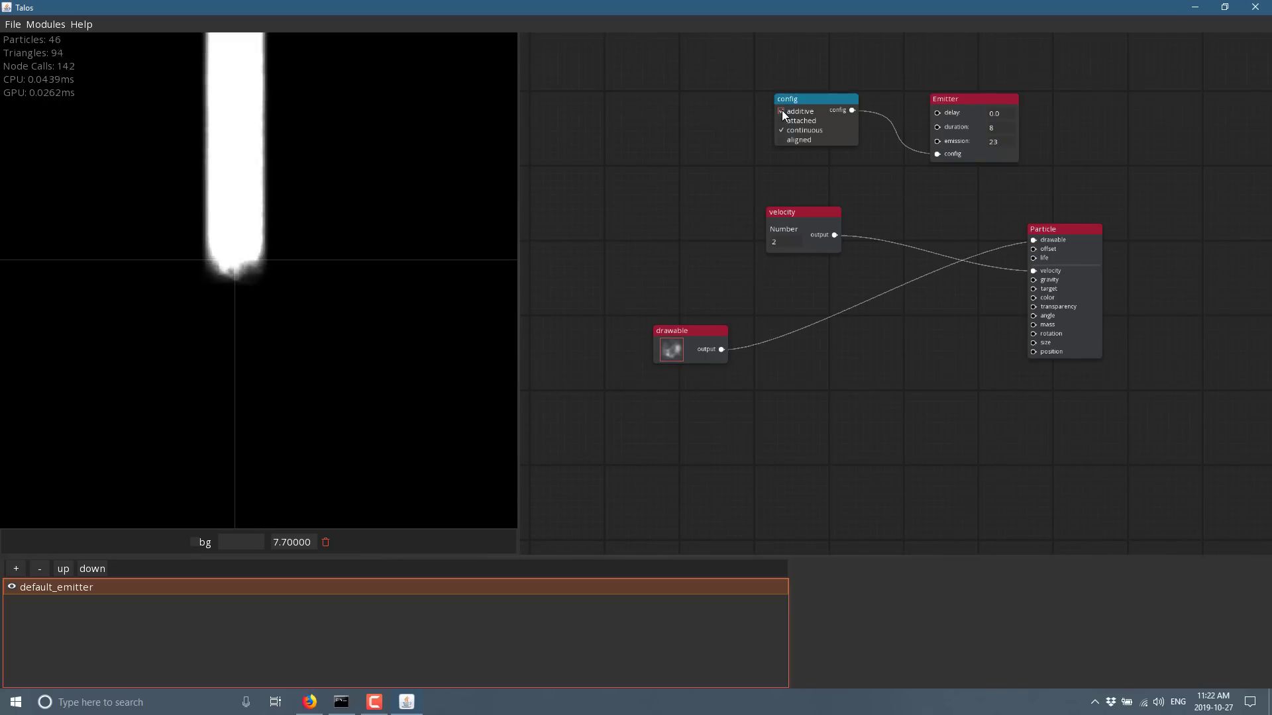
left_click(782, 110)
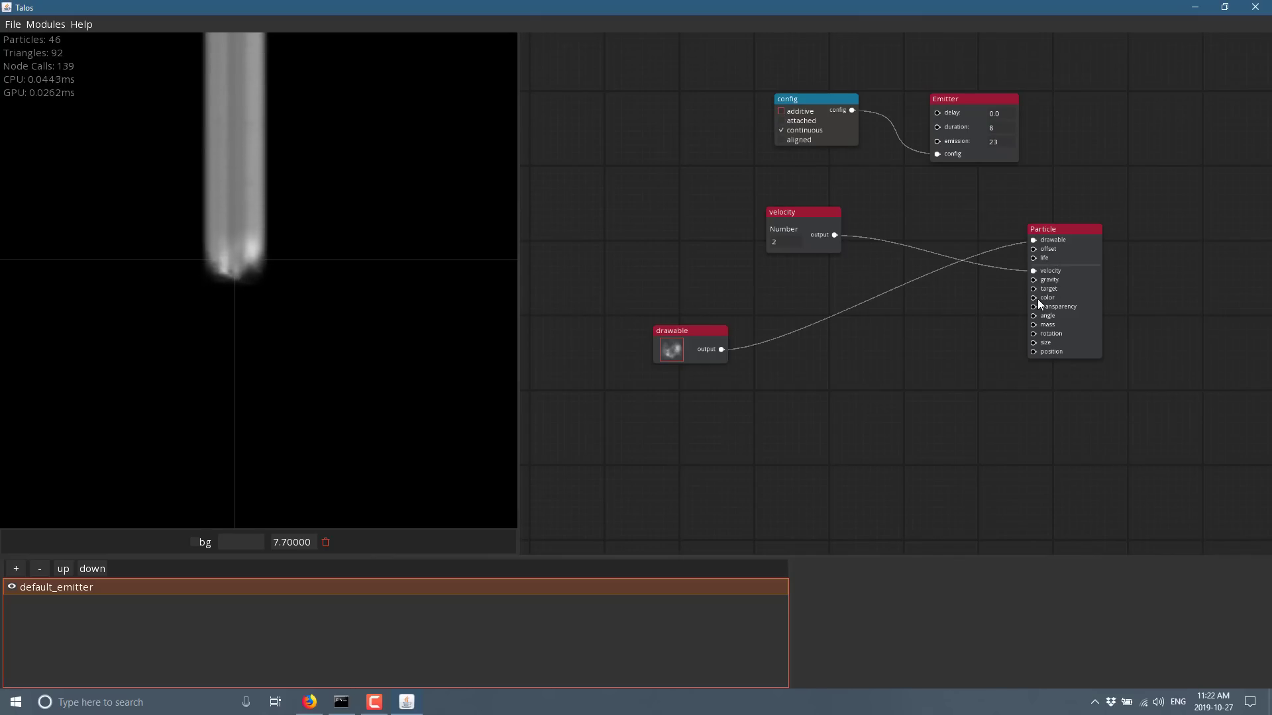
Step: Add a red Color node (255, 0, 0) and connect it to the Particle's color input
right_click(800, 454)
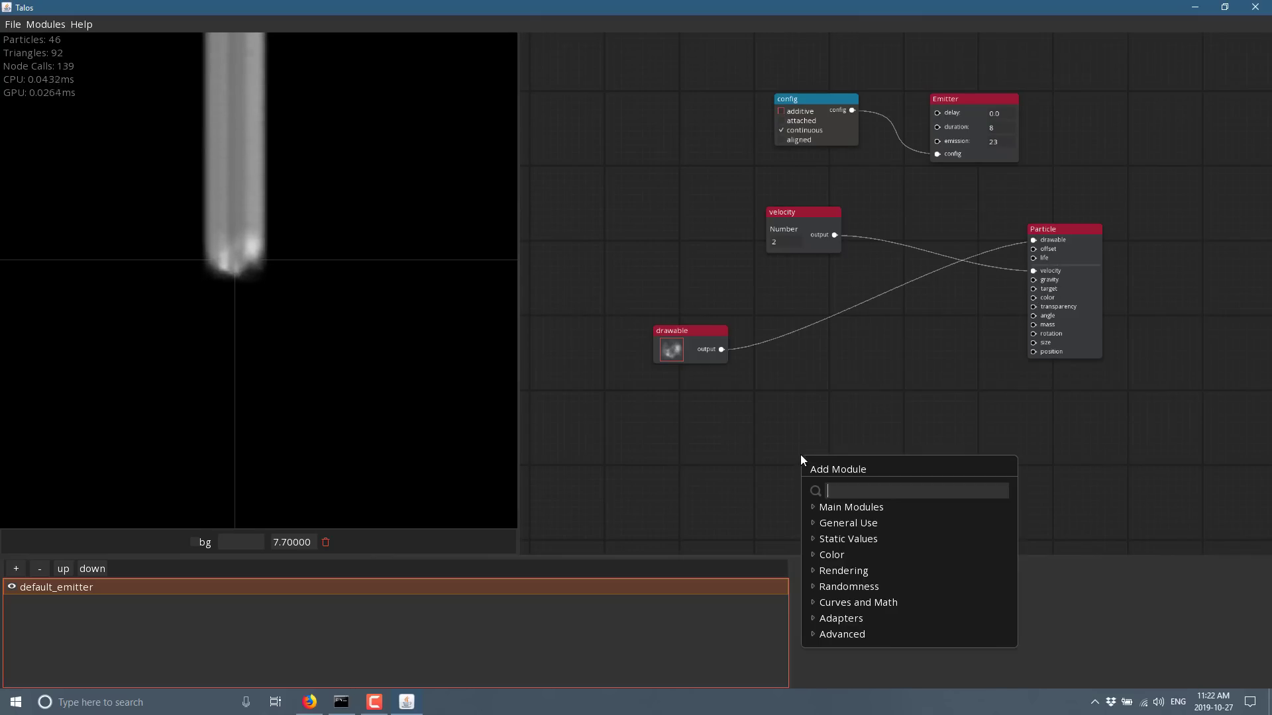
left_click(816, 555)
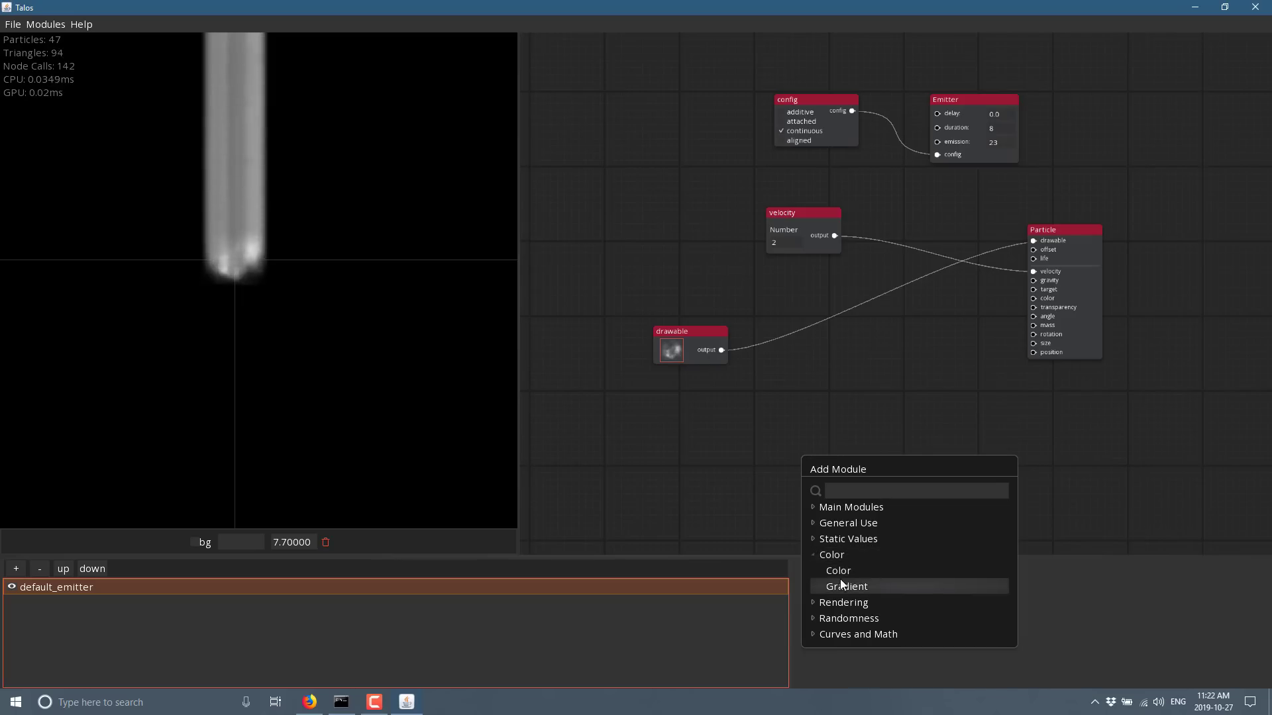
left_click(836, 572)
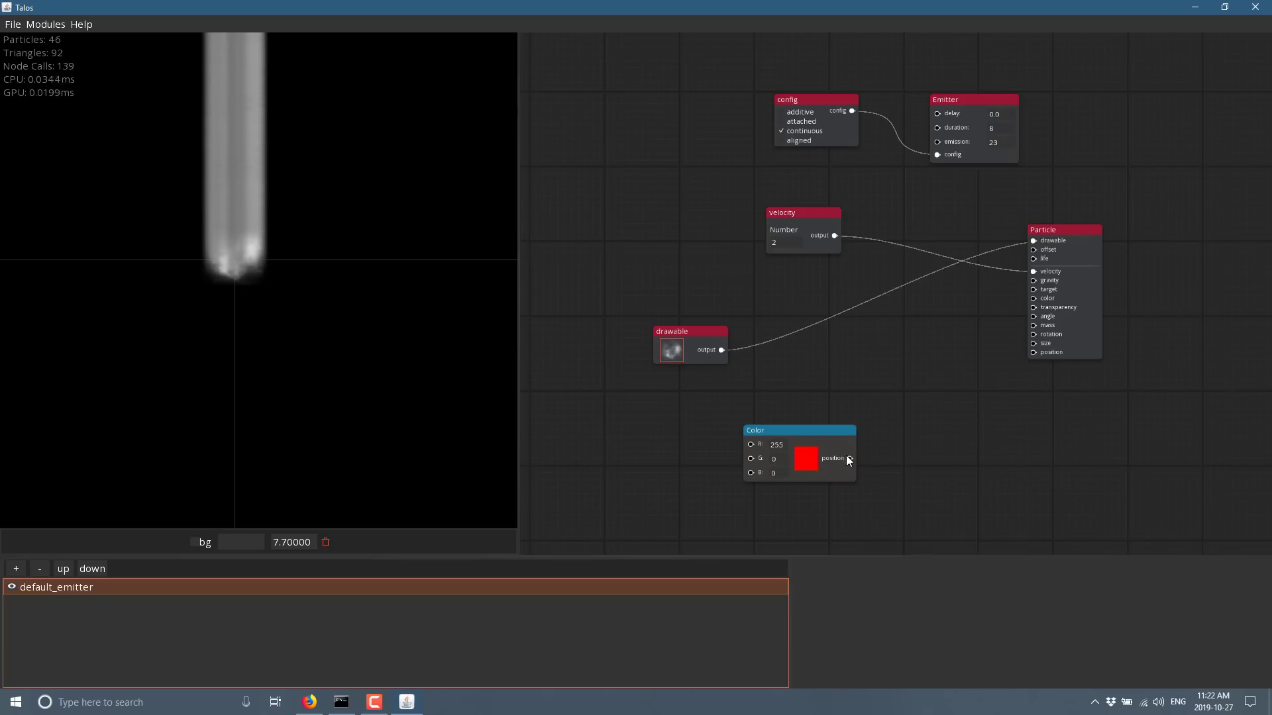
left_click_drag(849, 458, 1031, 299)
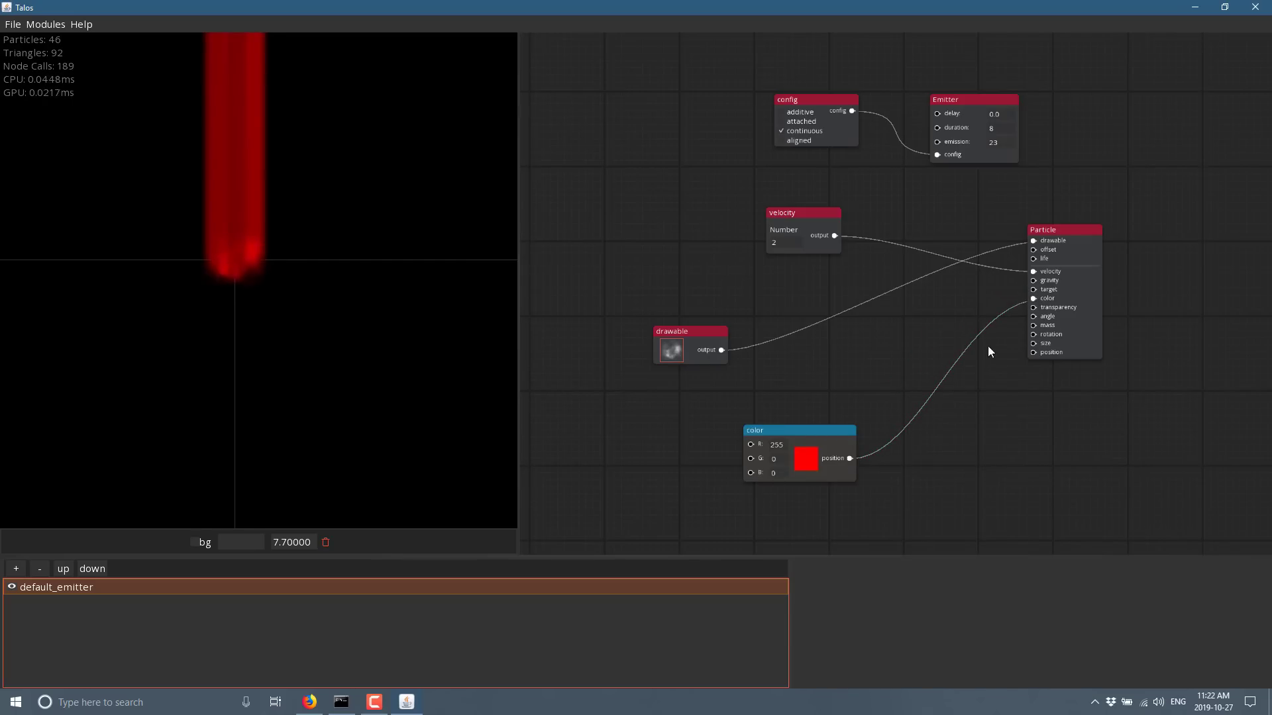
Step: Add a Number node with value 9.8 feeding the Particle's gravity
left_click(1033, 281)
right_click(1038, 479)
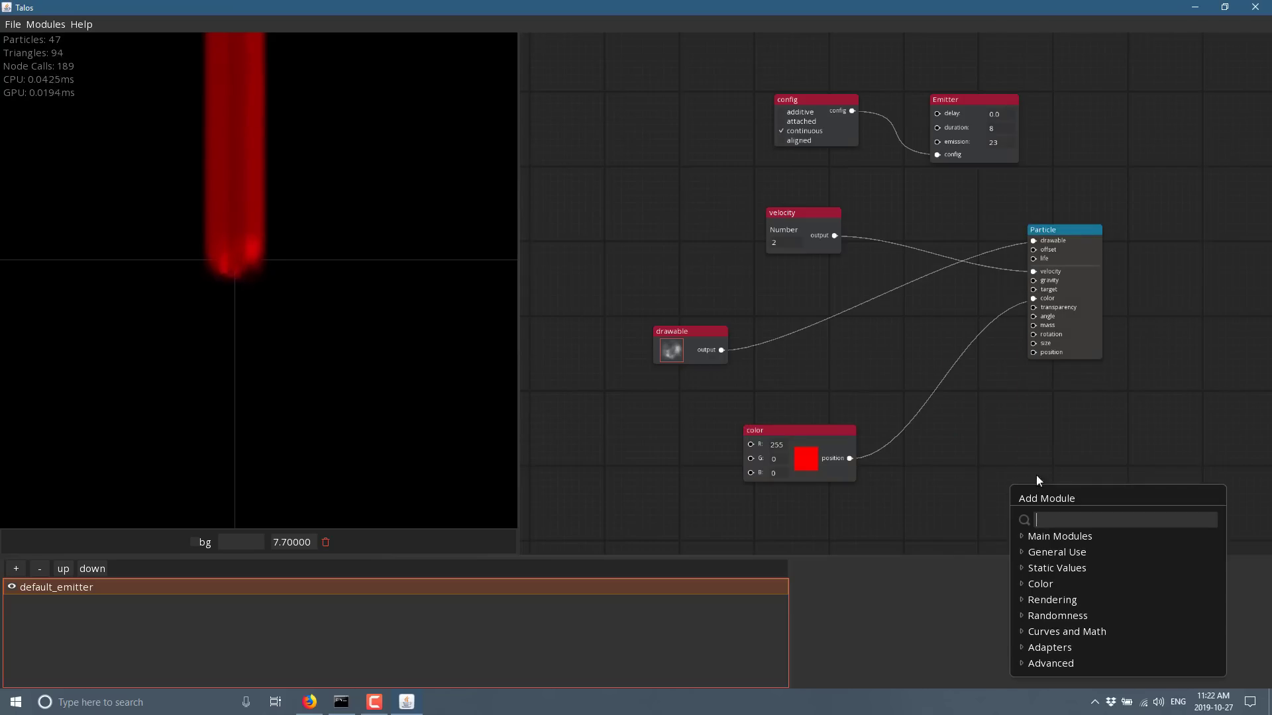
left_click(1023, 567)
left_click(1053, 584)
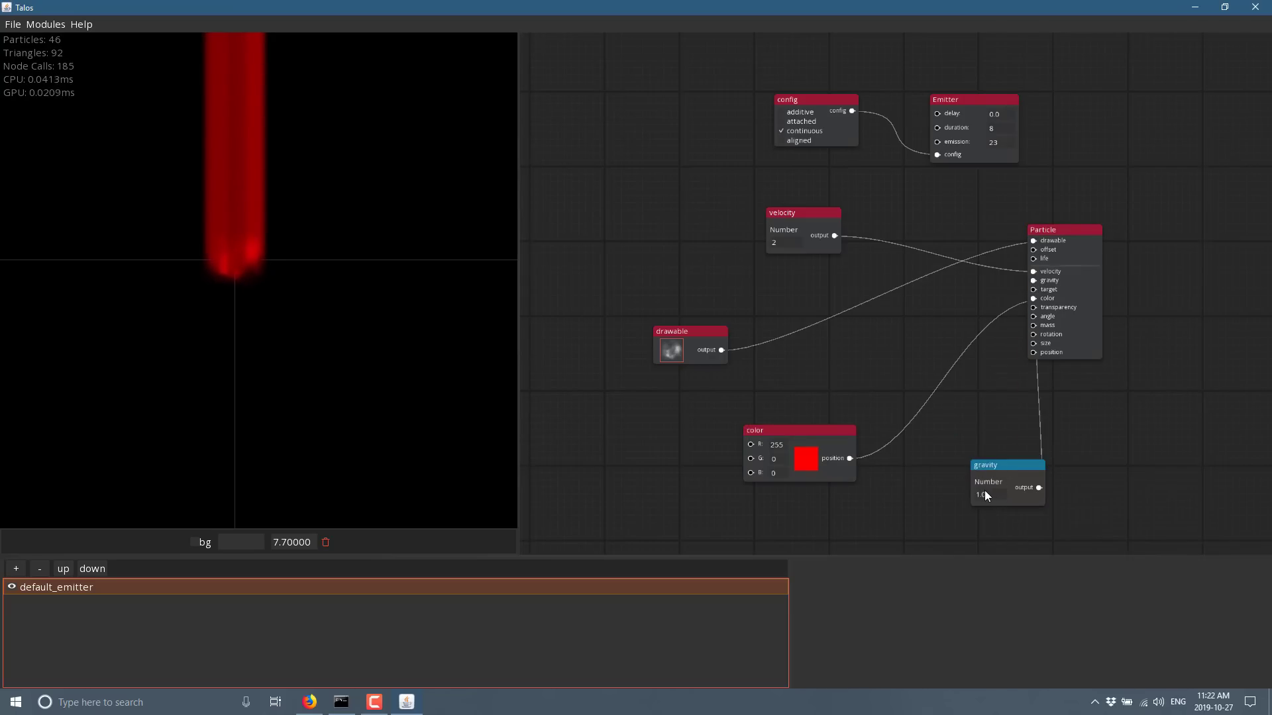
type("9.8")
left_click(1113, 416)
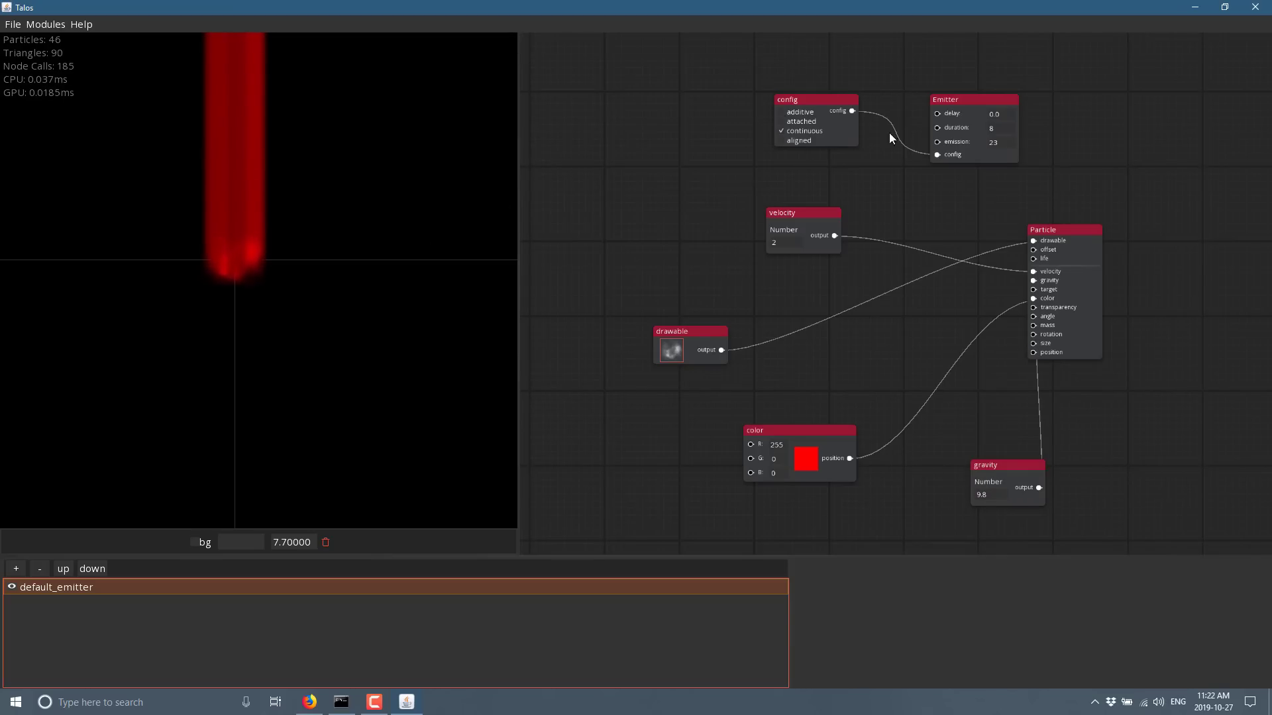
Step: Lower the velocity Number to 1 and pull a new wire from the Particle's angle pin
left_click(778, 242)
key("BackSpace")
type("1")
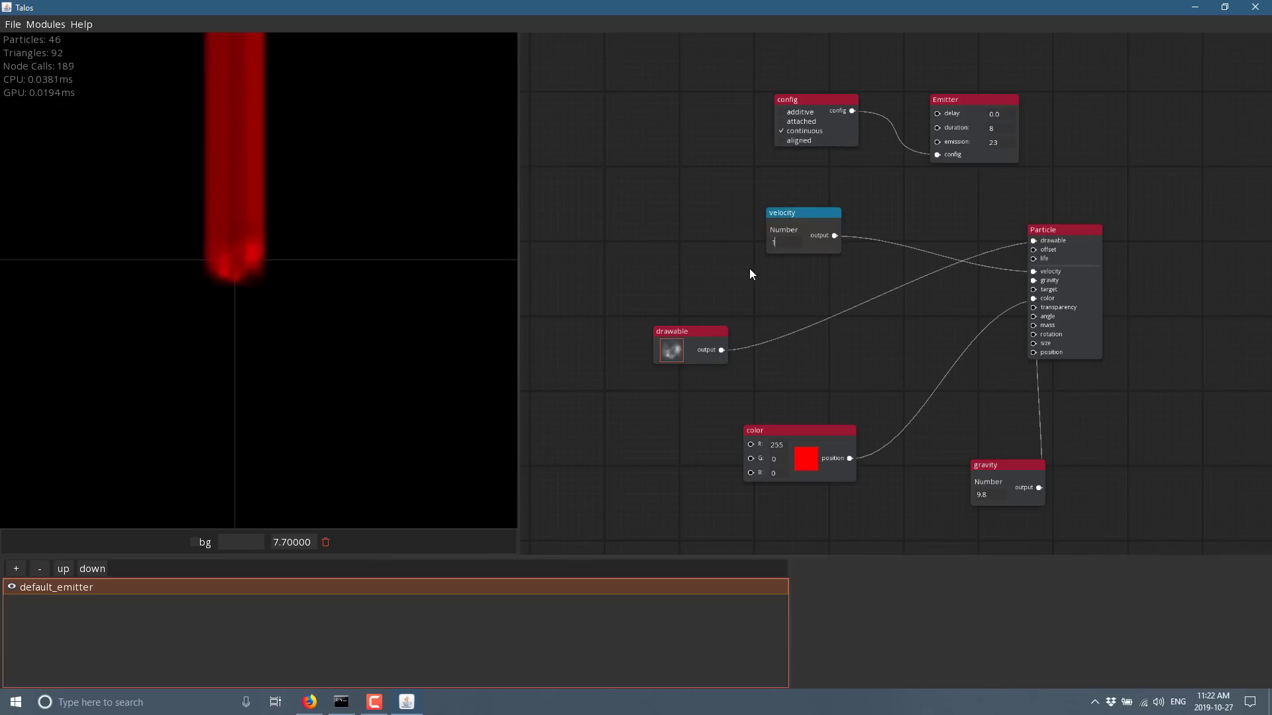
left_click(749, 268)
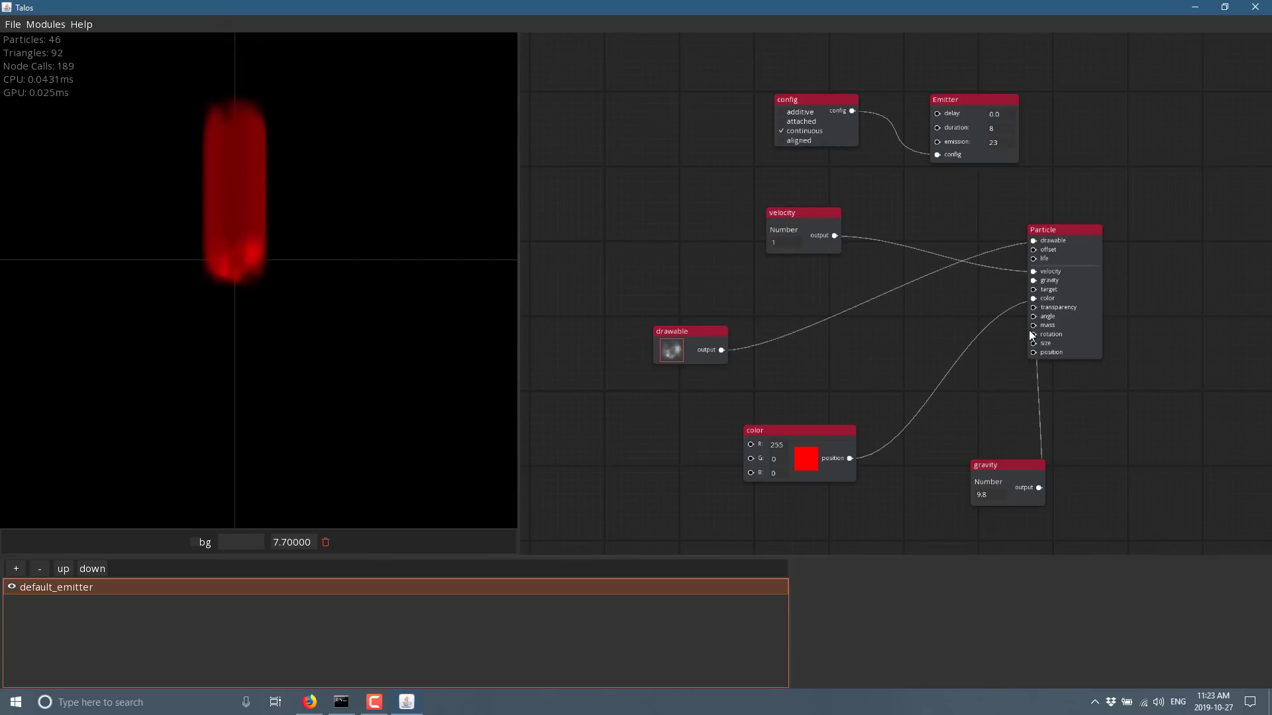
left_click_drag(1035, 317, 877, 328)
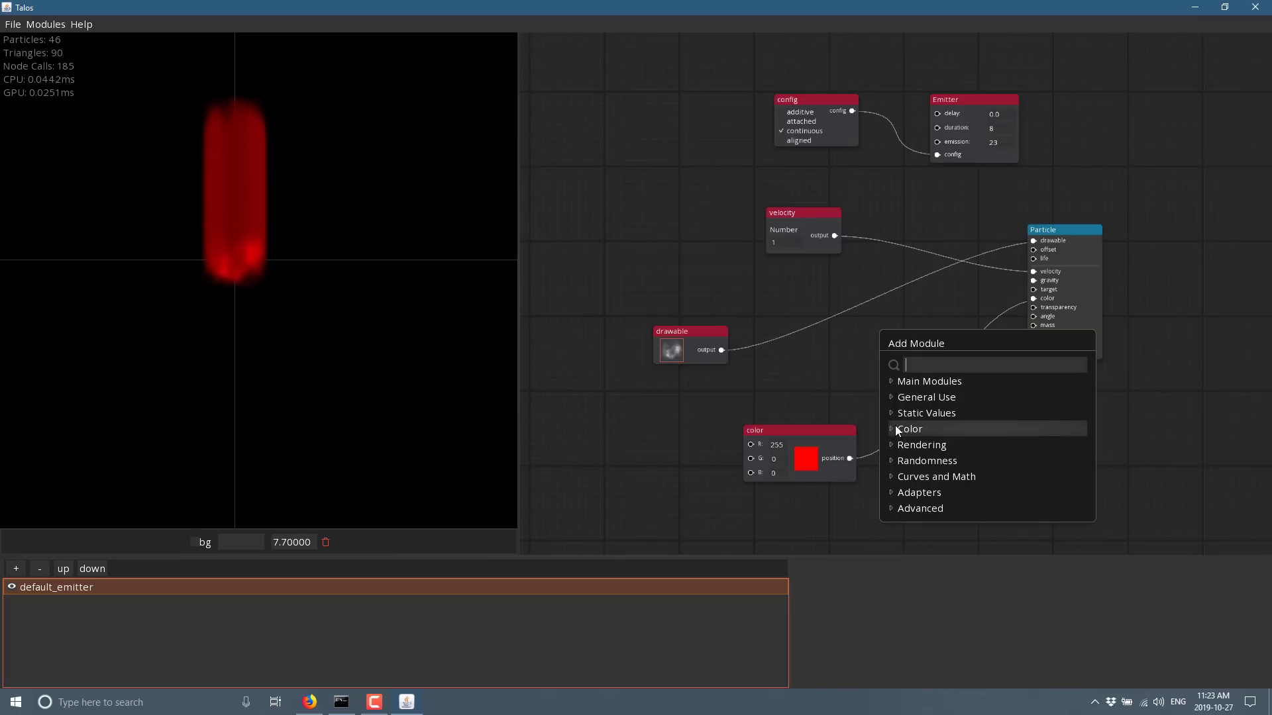
Step: Create a Static Values Number node for the Particle angle and turn its dial to tilt the stream
left_click(892, 397)
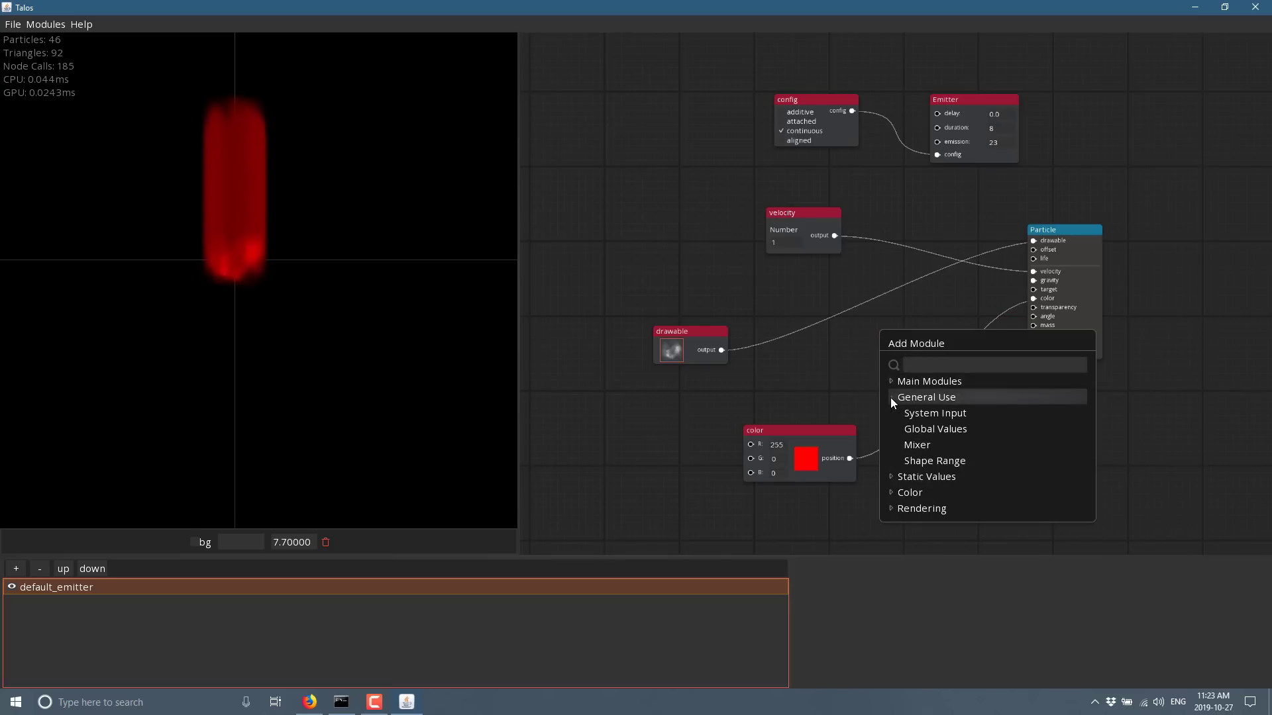
scroll(941, 431, "down", 1)
scroll(940, 431, "down", 2)
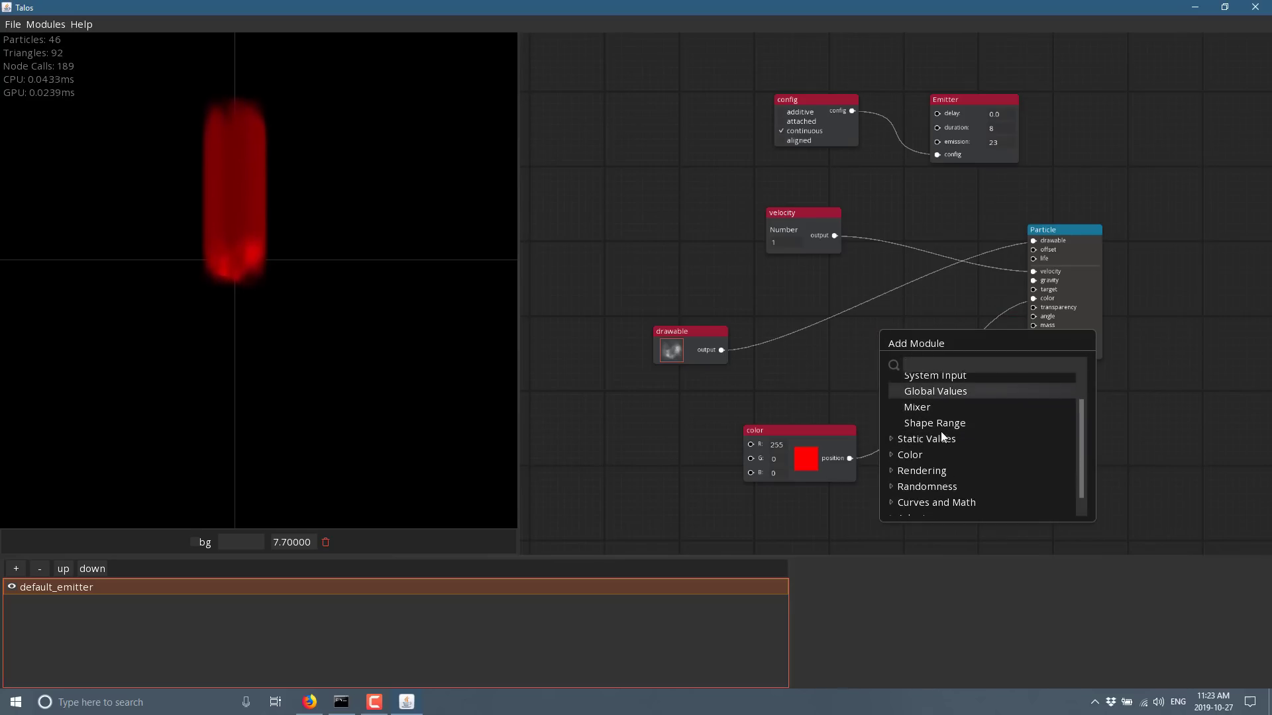
left_click(890, 476)
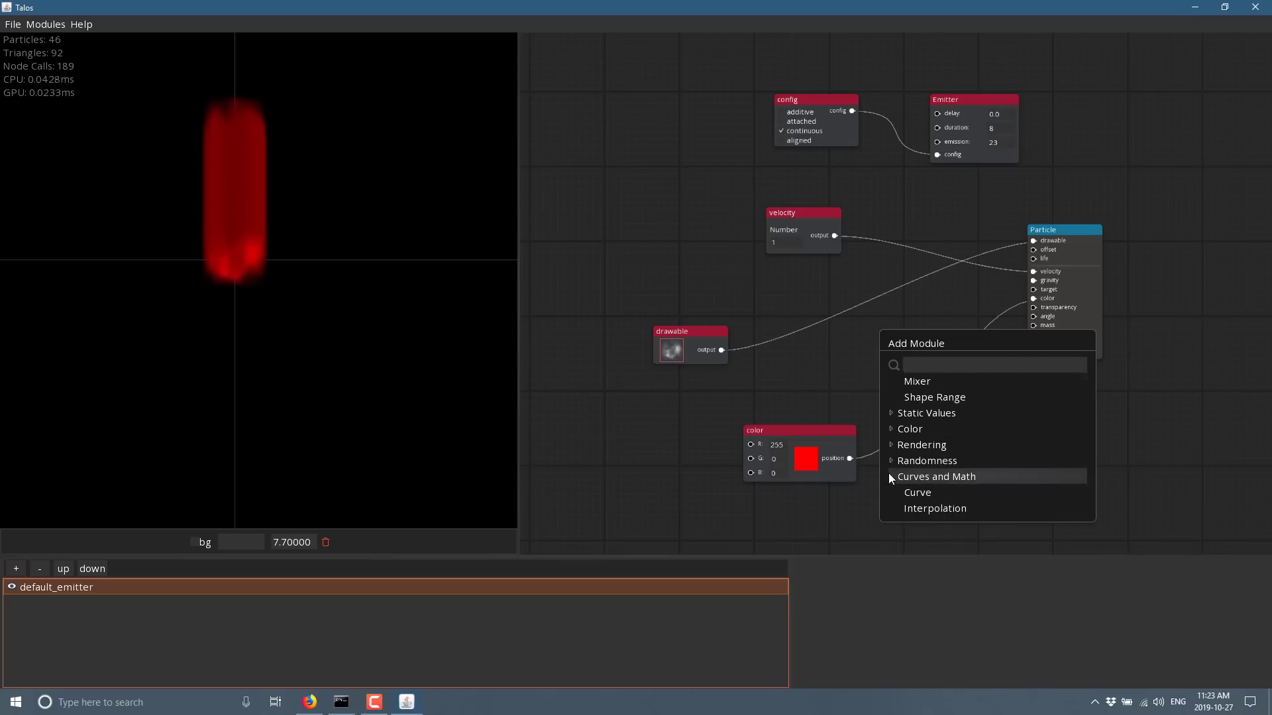
scroll(889, 476, "down", 1)
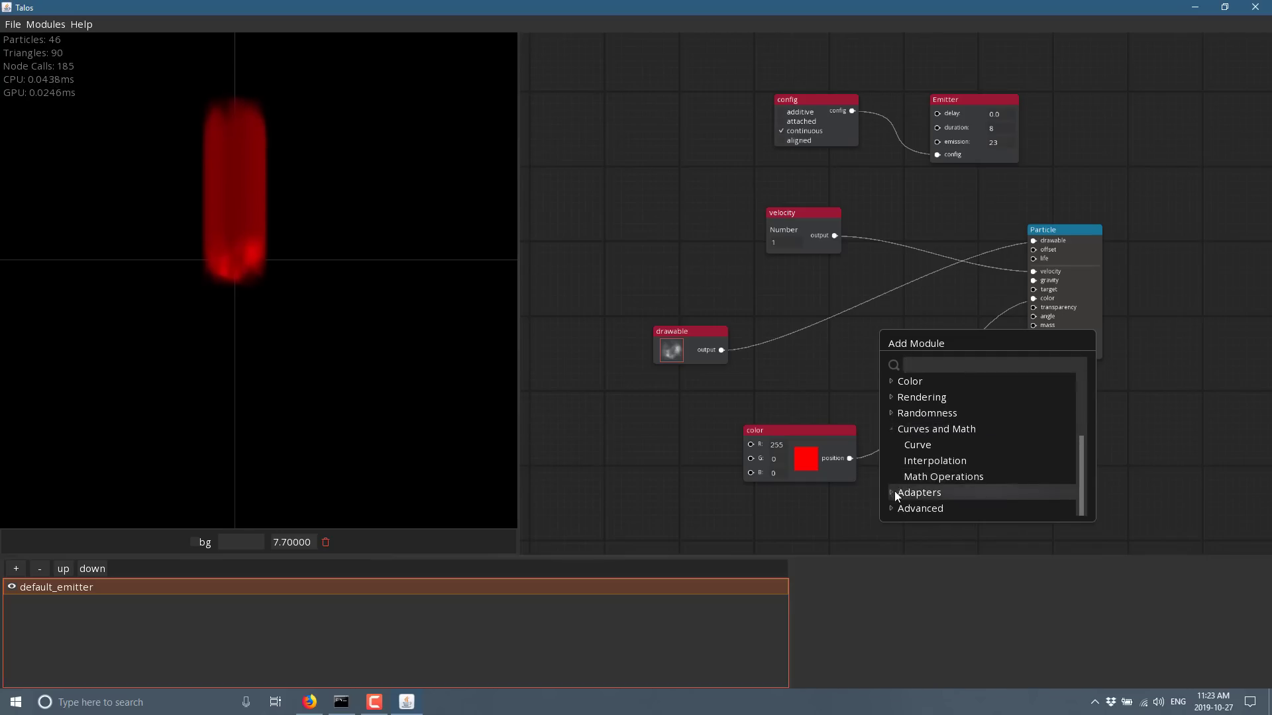
left_click(895, 491)
scroll(898, 437, "up", 1)
scroll(896, 432, "up", 2)
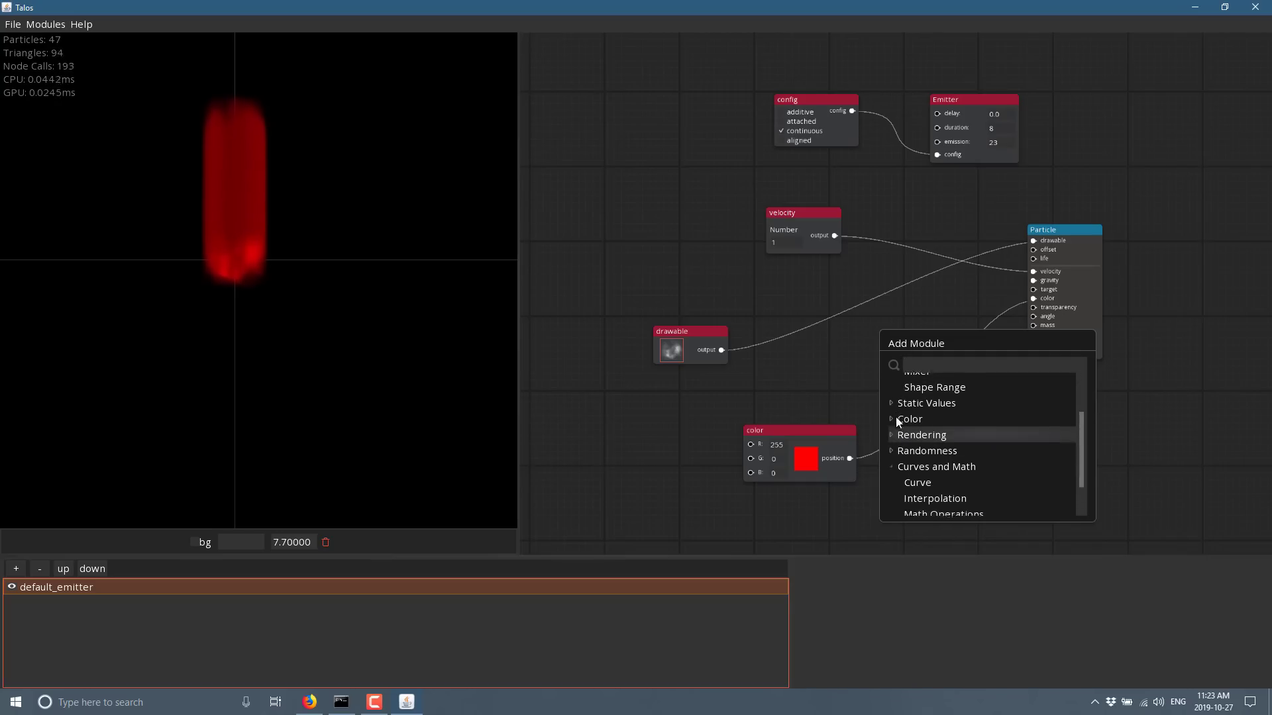
left_click(891, 413)
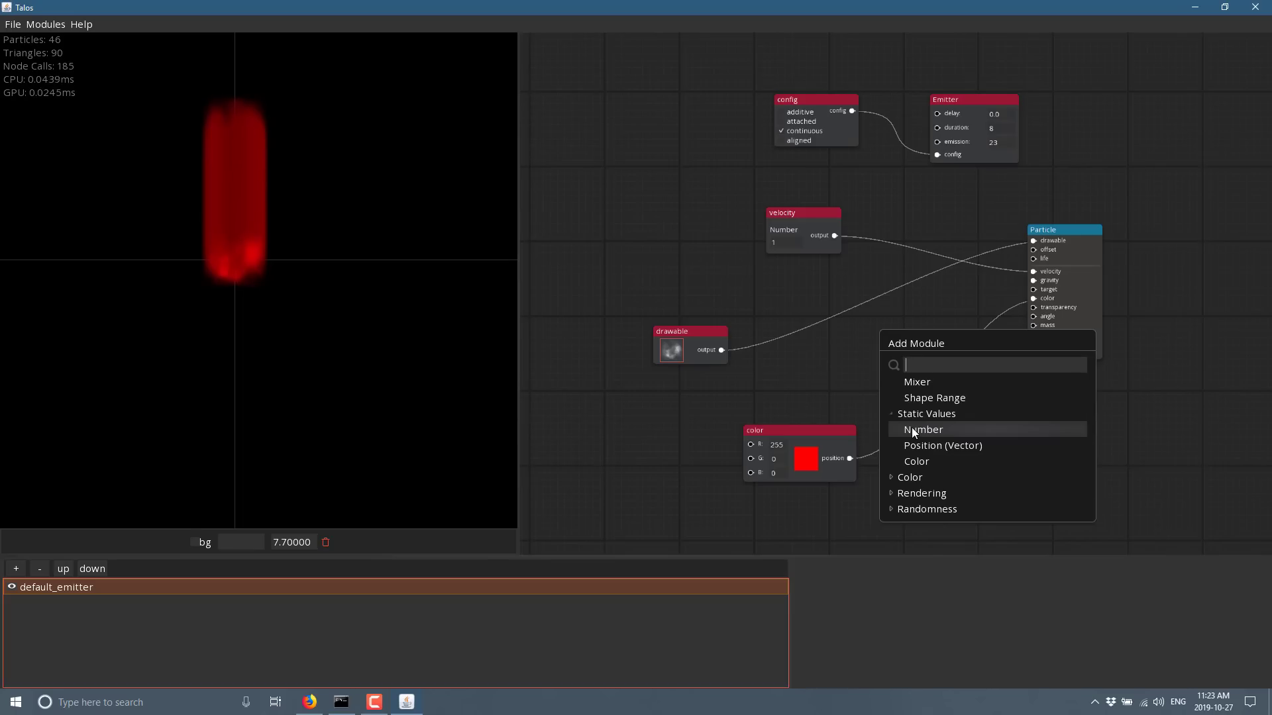
left_click(914, 430)
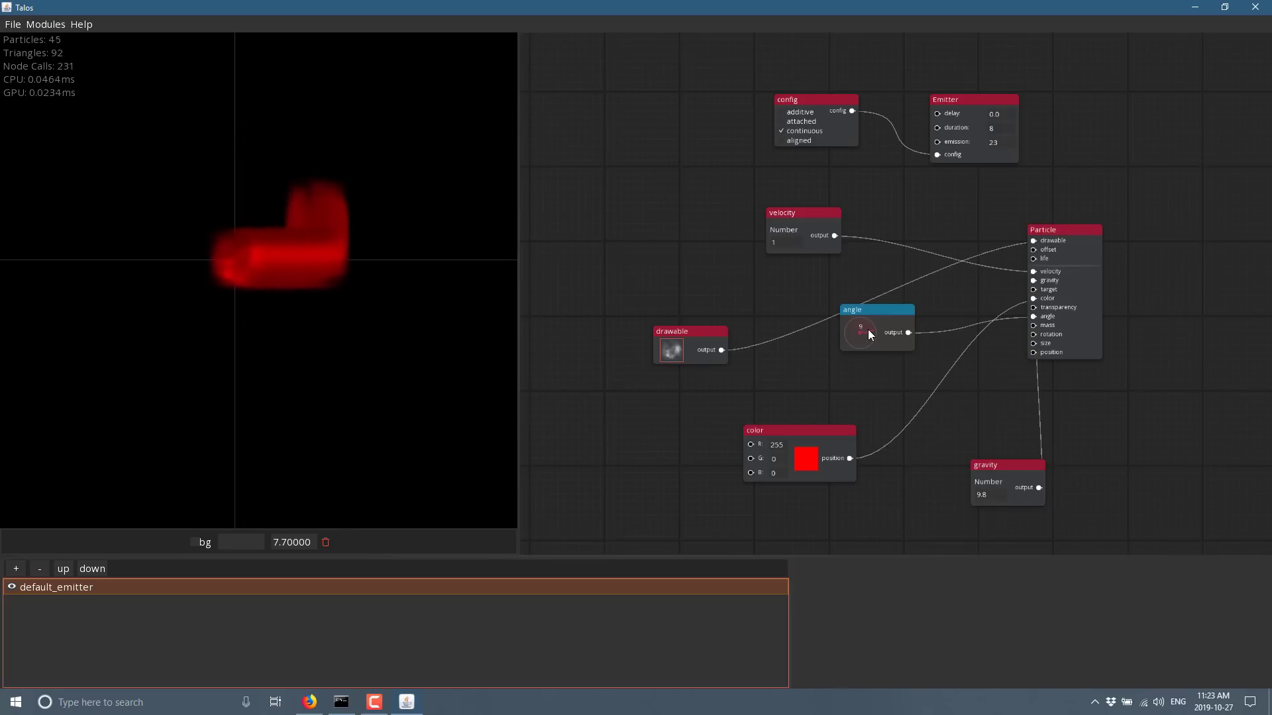
mouse_move(869, 322)
left_mouse_down()
mouse_move(853, 332)
mouse_move(863, 314)
mouse_move(893, 328)
mouse_move(868, 347)
mouse_move(869, 321)
mouse_move(856, 324)
mouse_move(867, 322)
left_mouse_up()
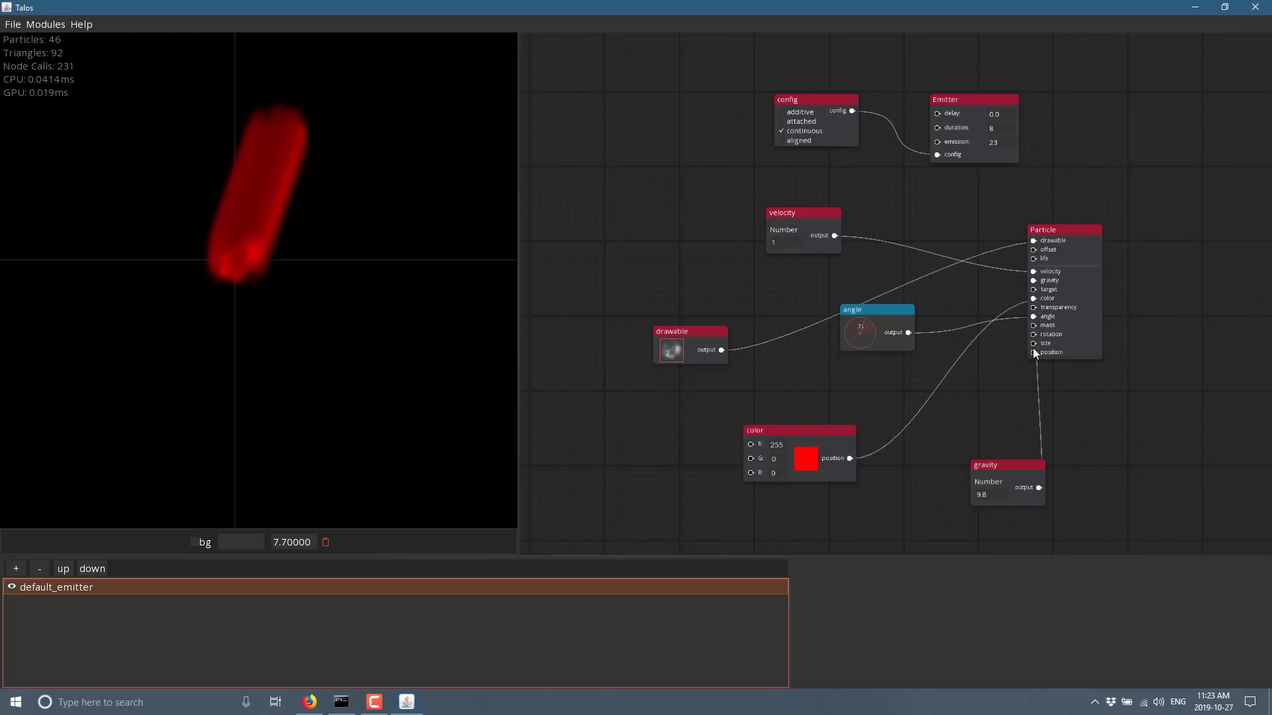
Step: Add a Randomness > Random Range node, entering trial range values 6 and 55
right_click(981, 397)
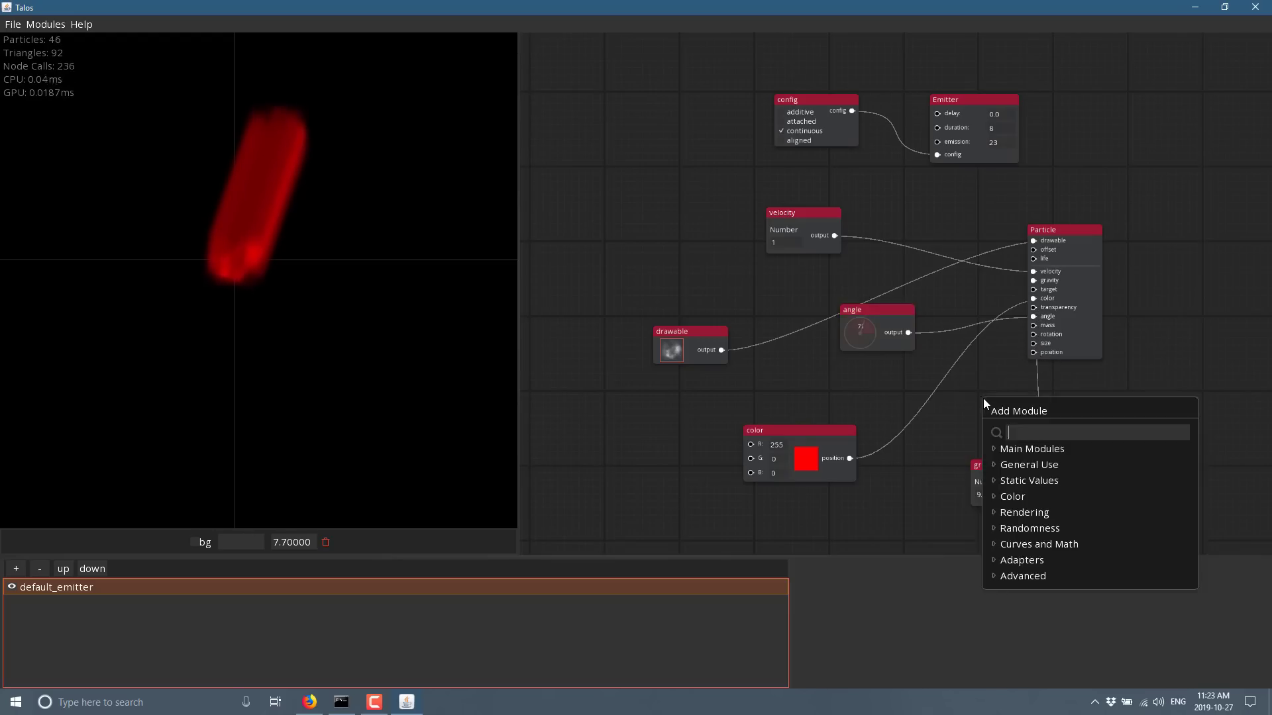
left_click(992, 528)
scroll(1007, 503, "down", 2)
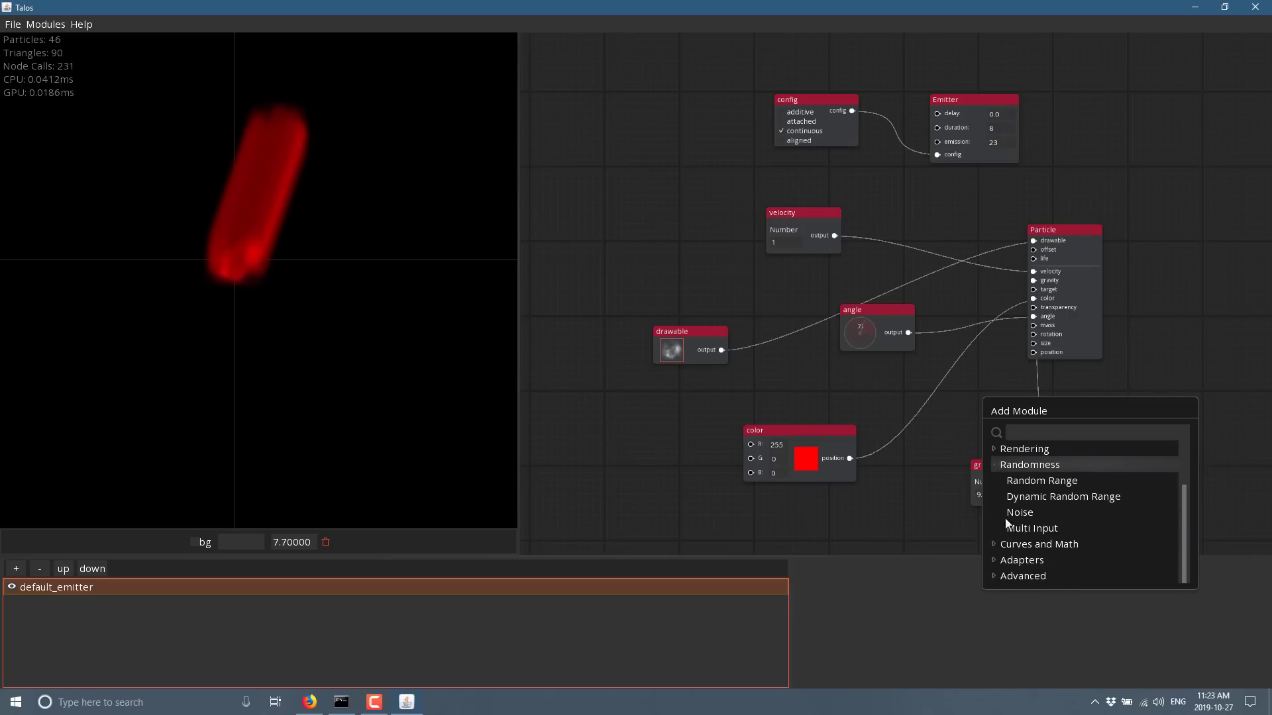
left_click(1046, 479)
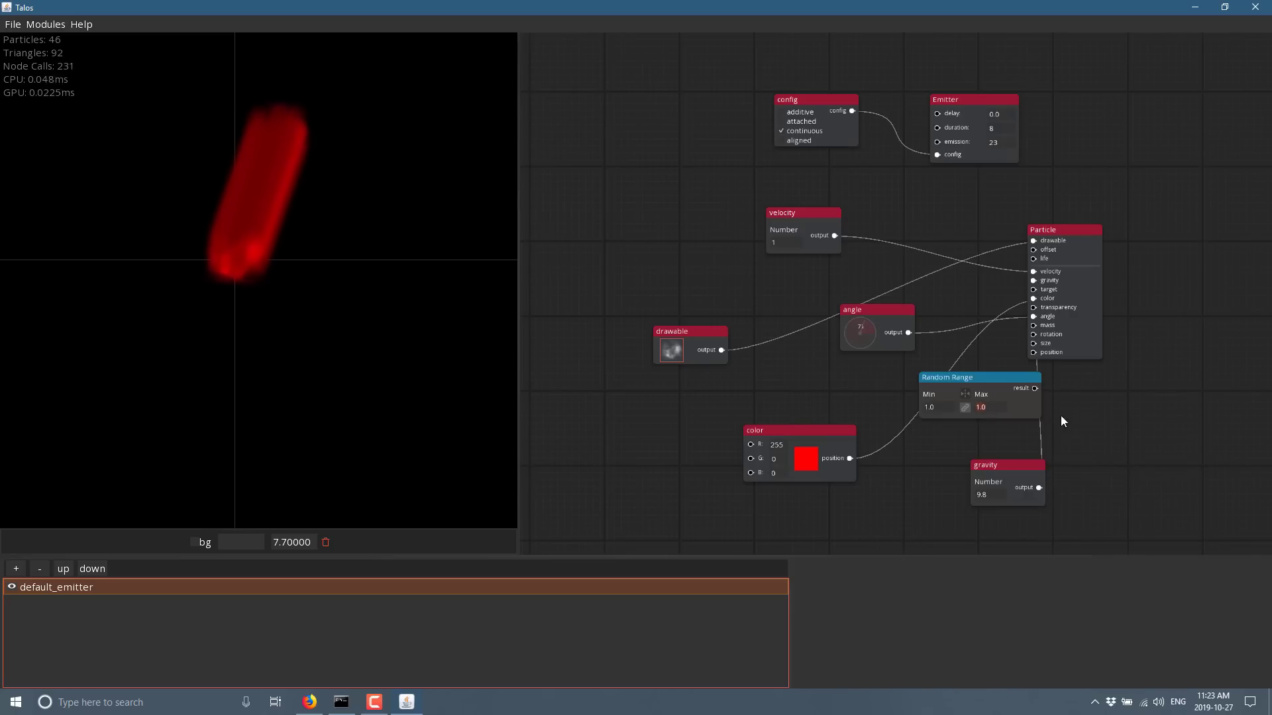
type("6")
key("Return")
key("Return")
left_click(992, 407)
type("55")
key("Return")
Step: Wire the Random Range into Particle size with Min 0.2 and Max 3, and move it lower right
left_click_drag(1021, 335, 1034, 343)
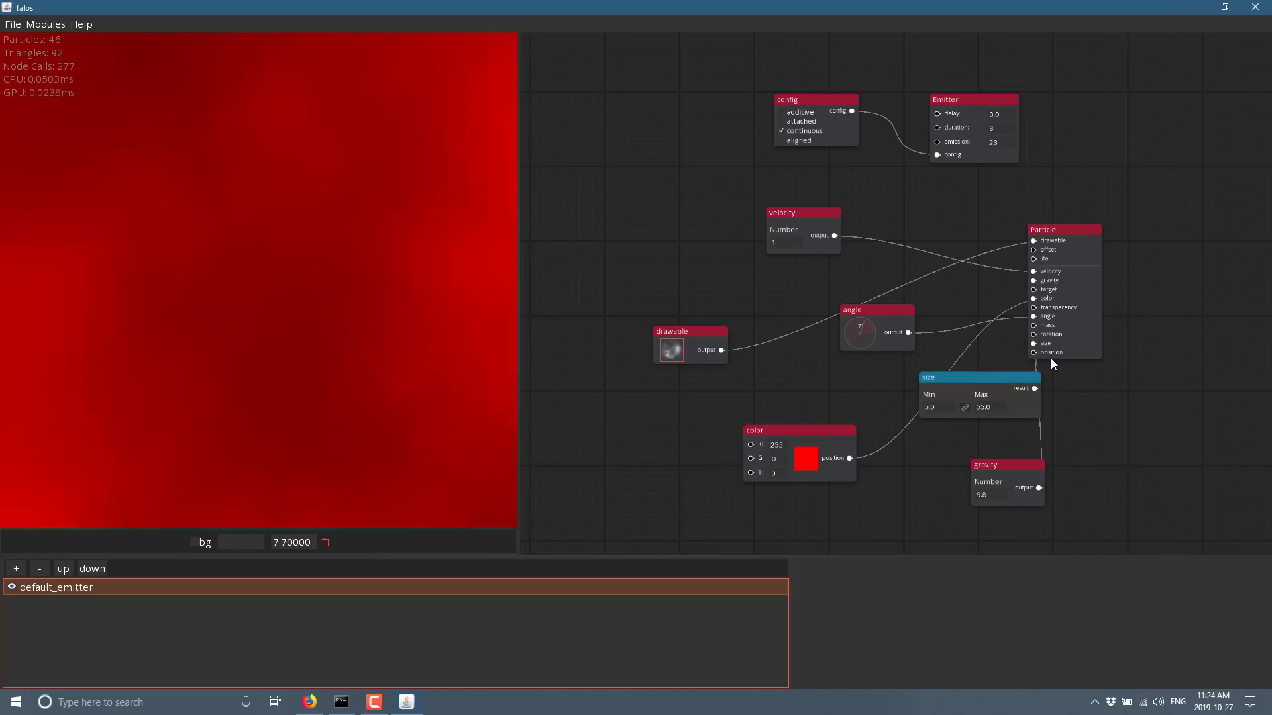
left_click(992, 407)
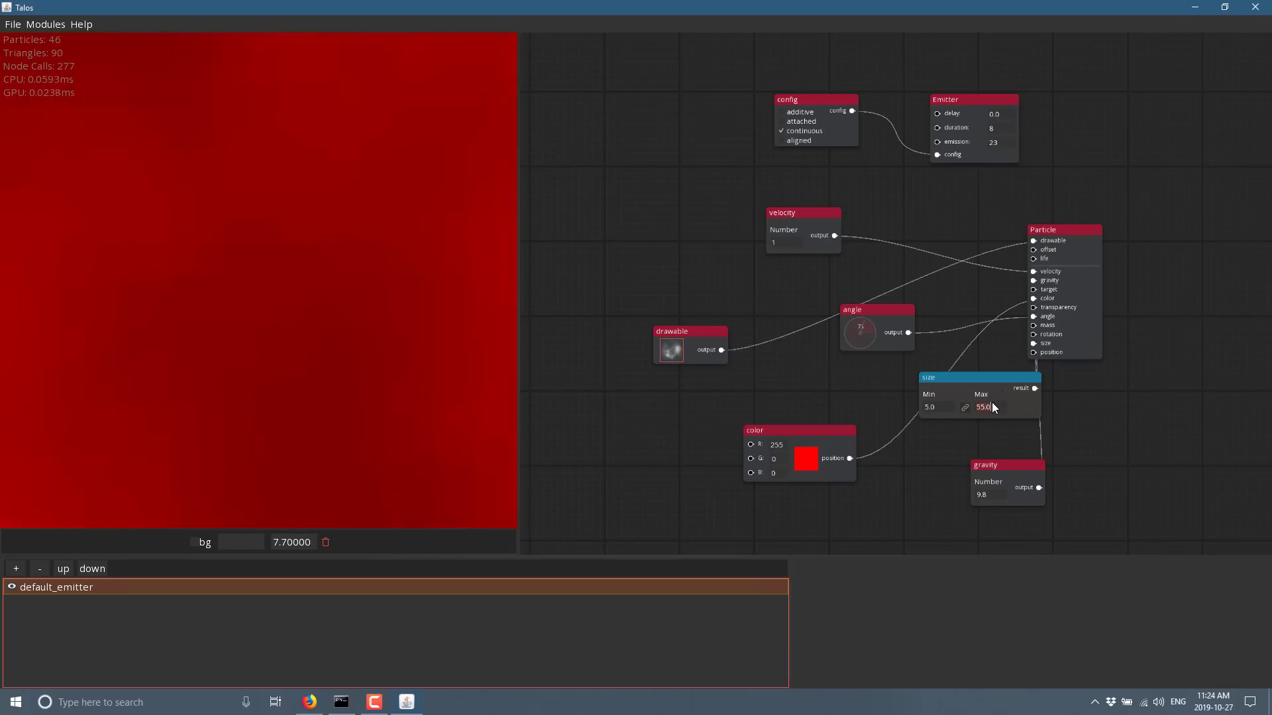
type("2")
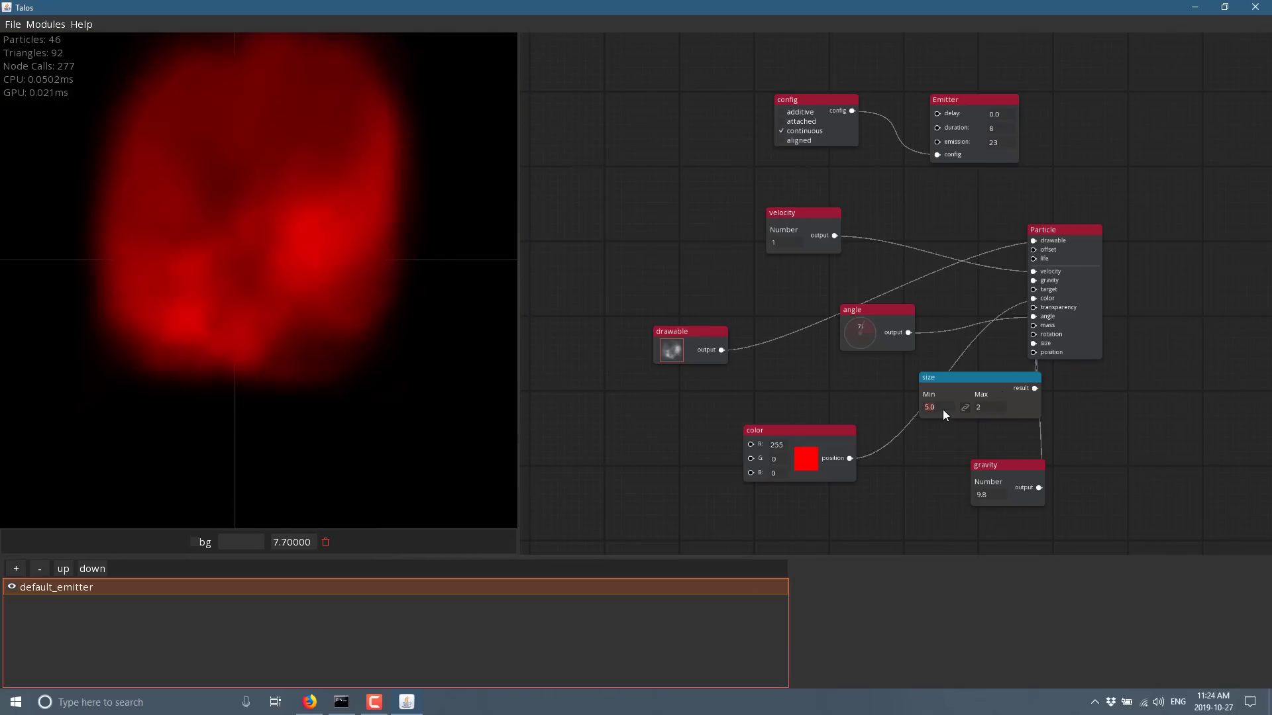
type("1")
left_click(936, 441)
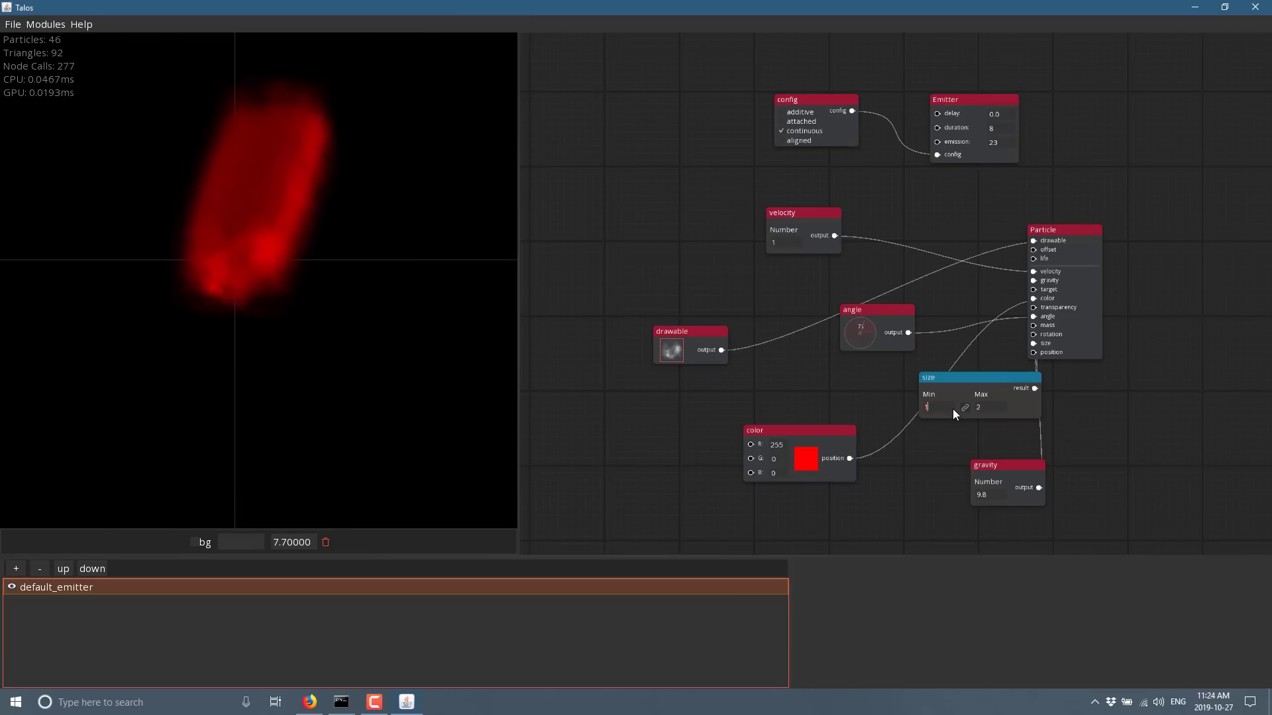
key("BackSpace")
type("0.2")
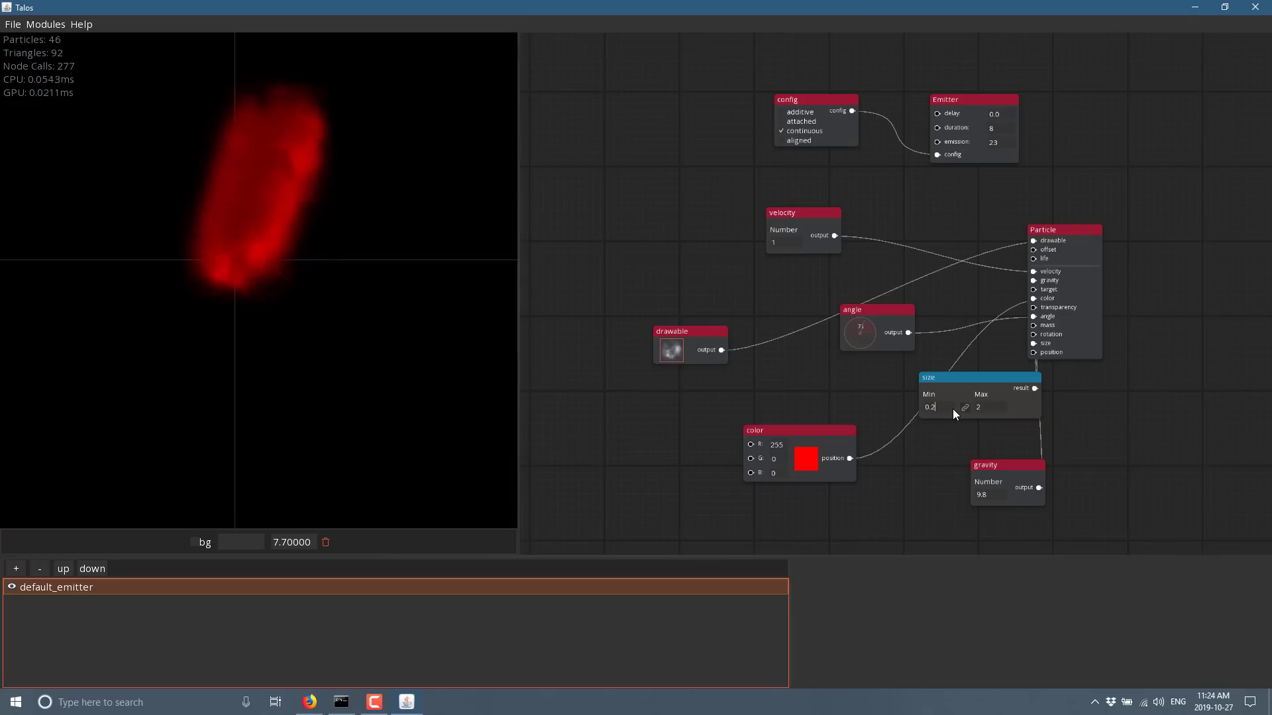
left_click(993, 411)
type("3")
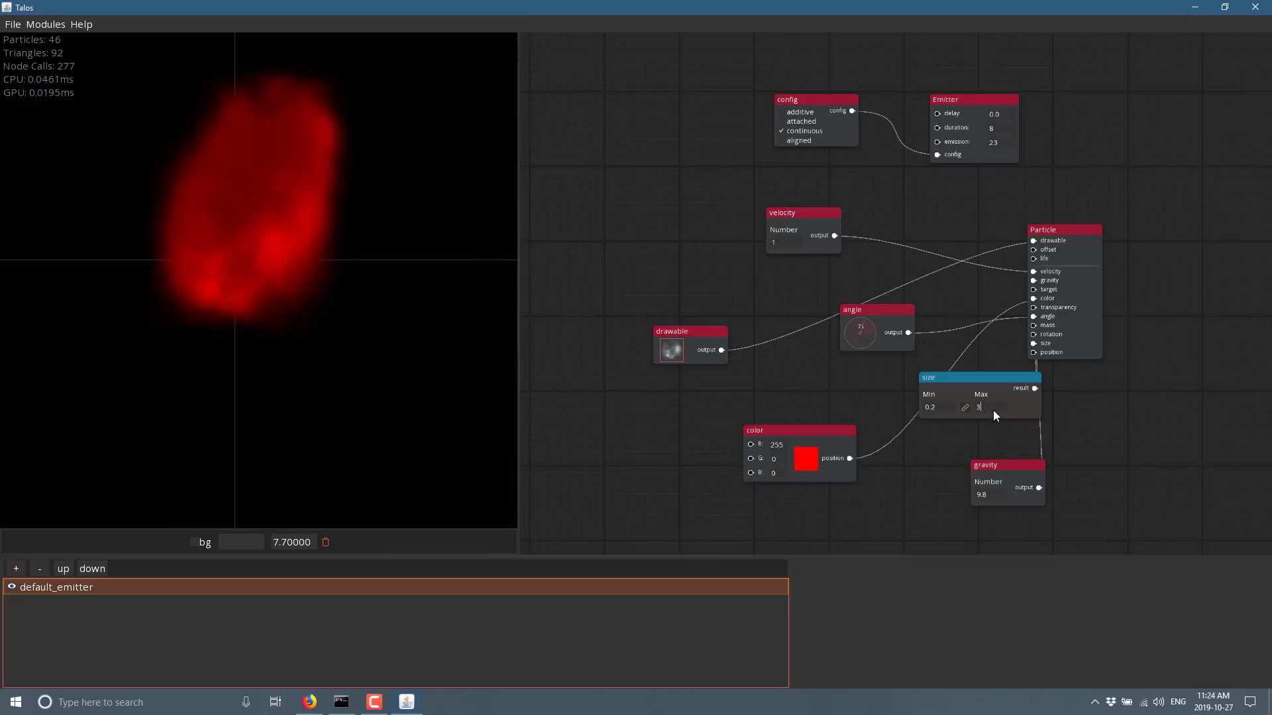
left_click(1081, 417)
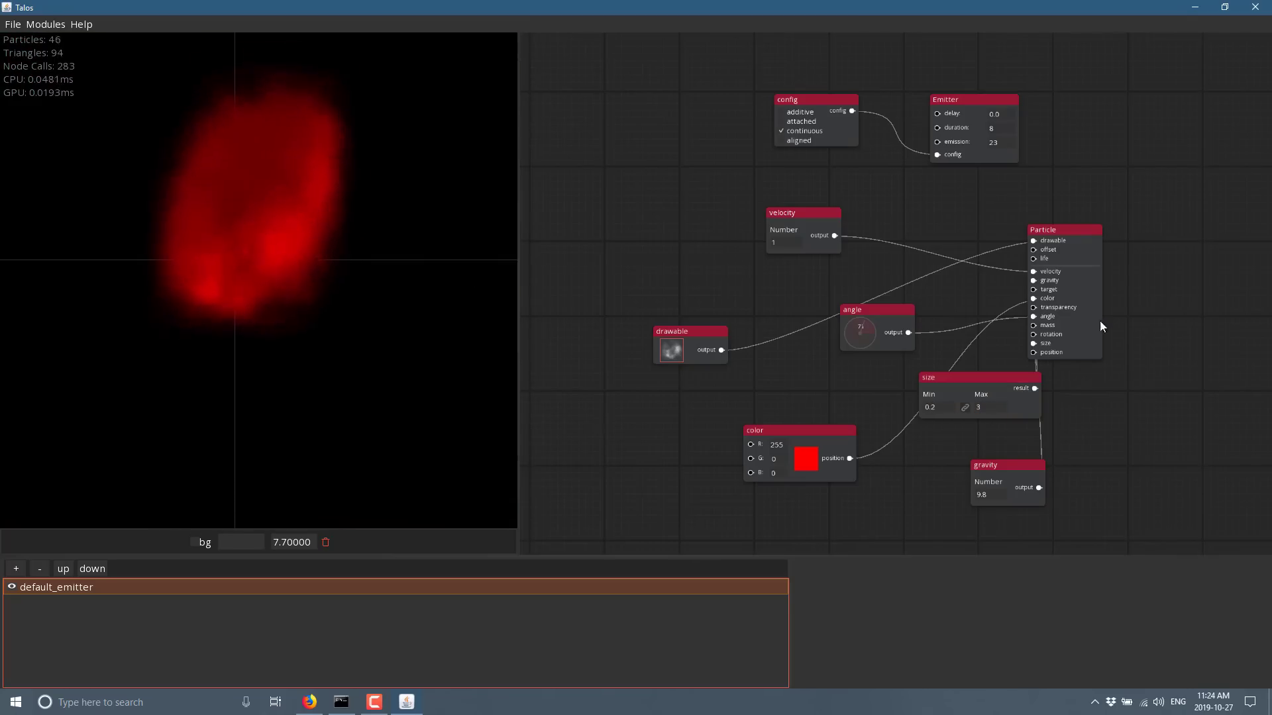
left_click_drag(978, 378, 1192, 465)
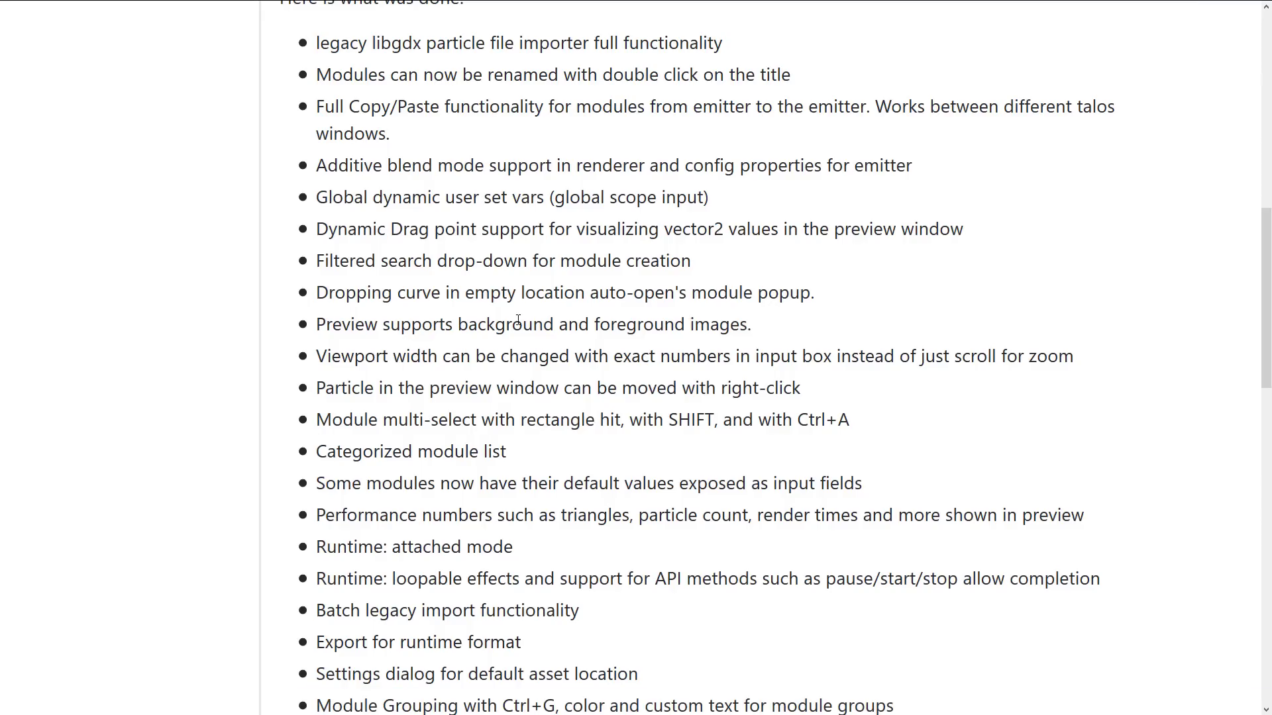
Step: Scroll through the Particle-Park GitHub README, then return to Talos
scroll(518, 319, "down", 2)
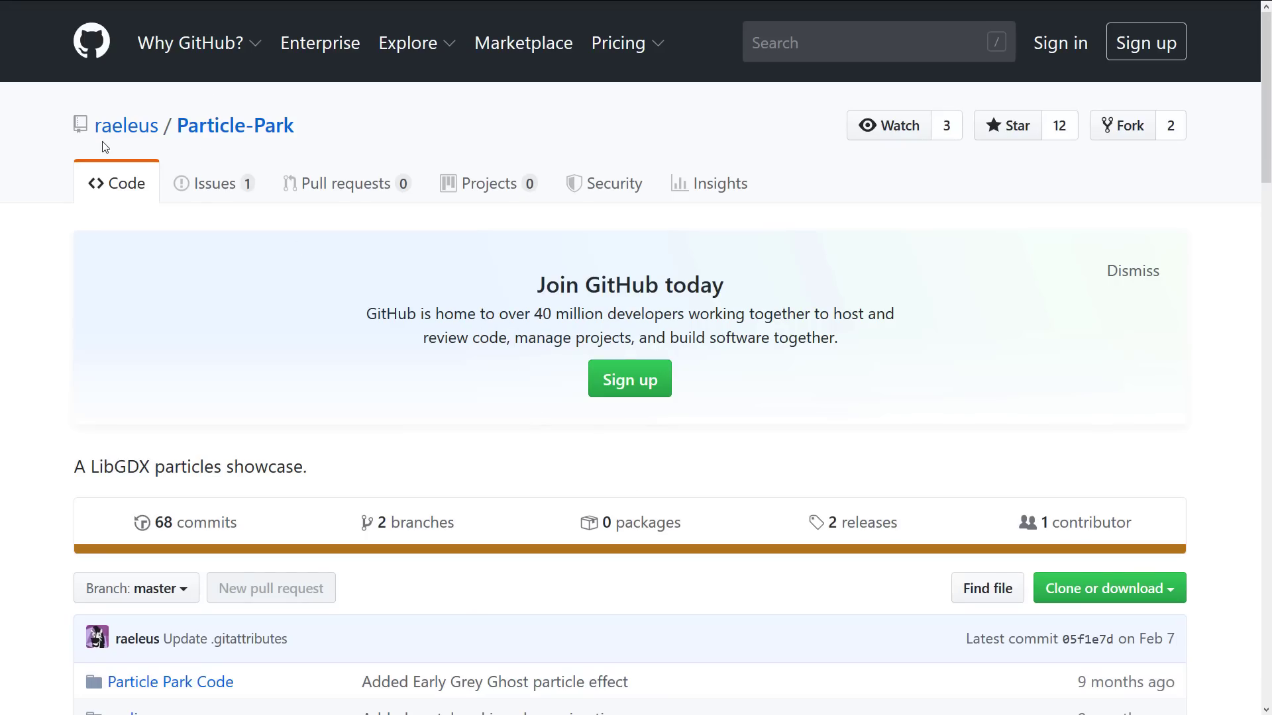
scroll(494, 241, "down", 5)
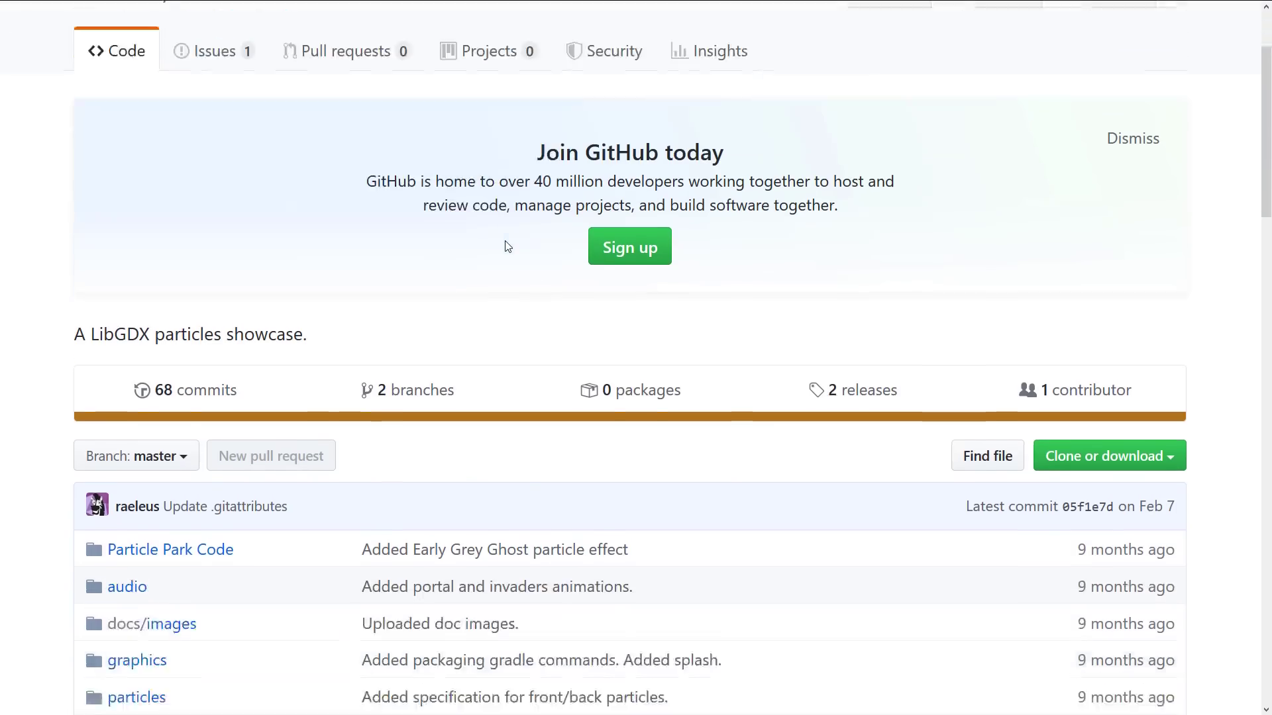
scroll(347, 449, "down", 6)
scroll(347, 449, "down", 5)
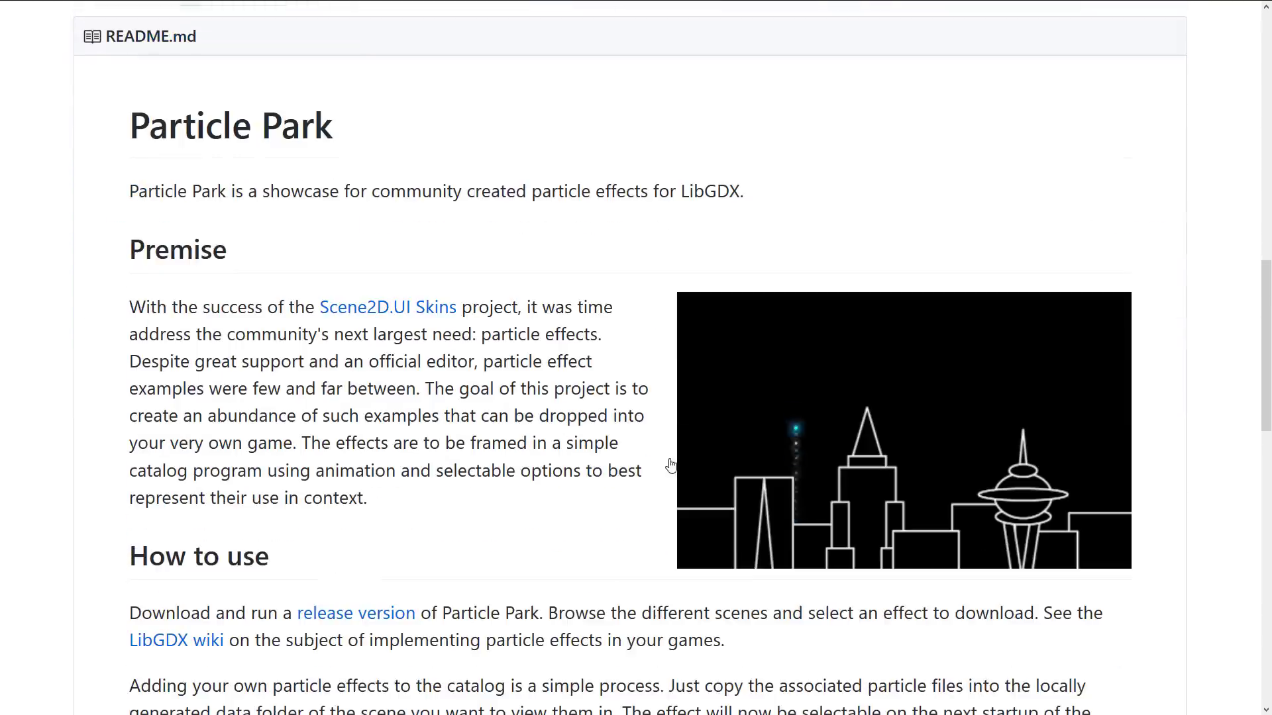
scroll(605, 406, "down", 2)
scroll(526, 404, "down", 3)
scroll(525, 401, "up", 15)
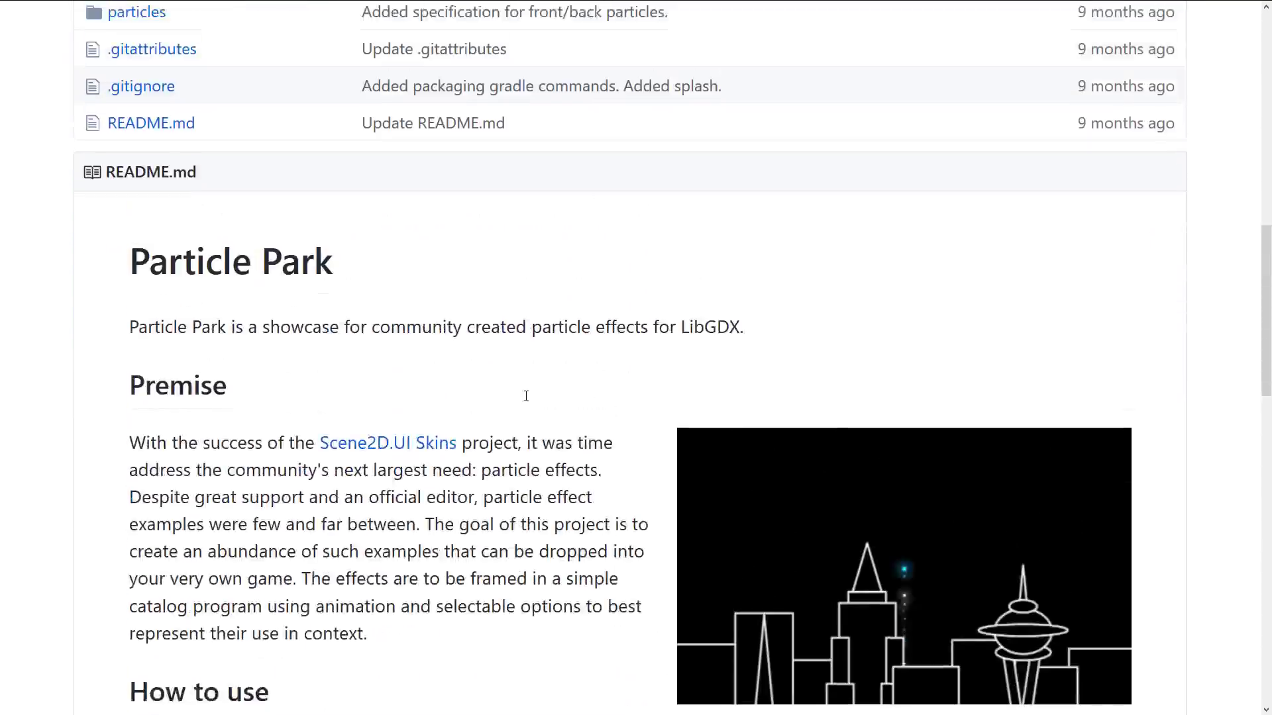
scroll(528, 402, "up", 4)
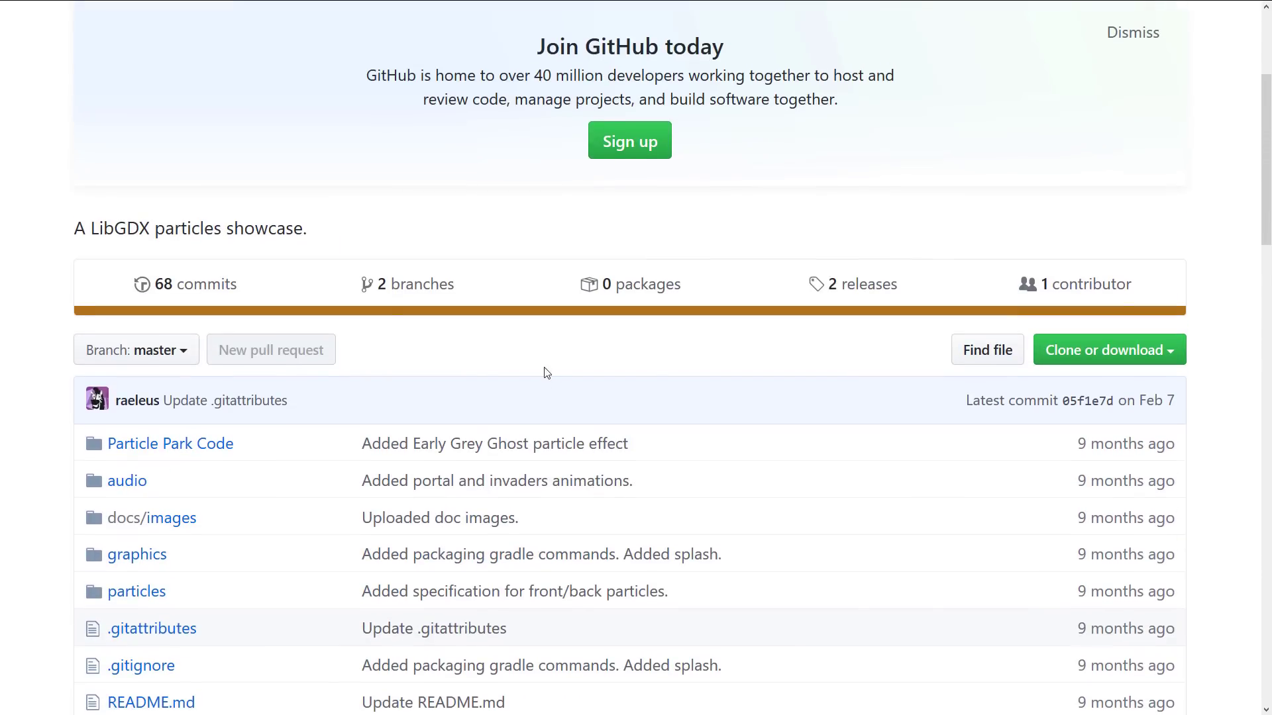
key("alt+Tab")
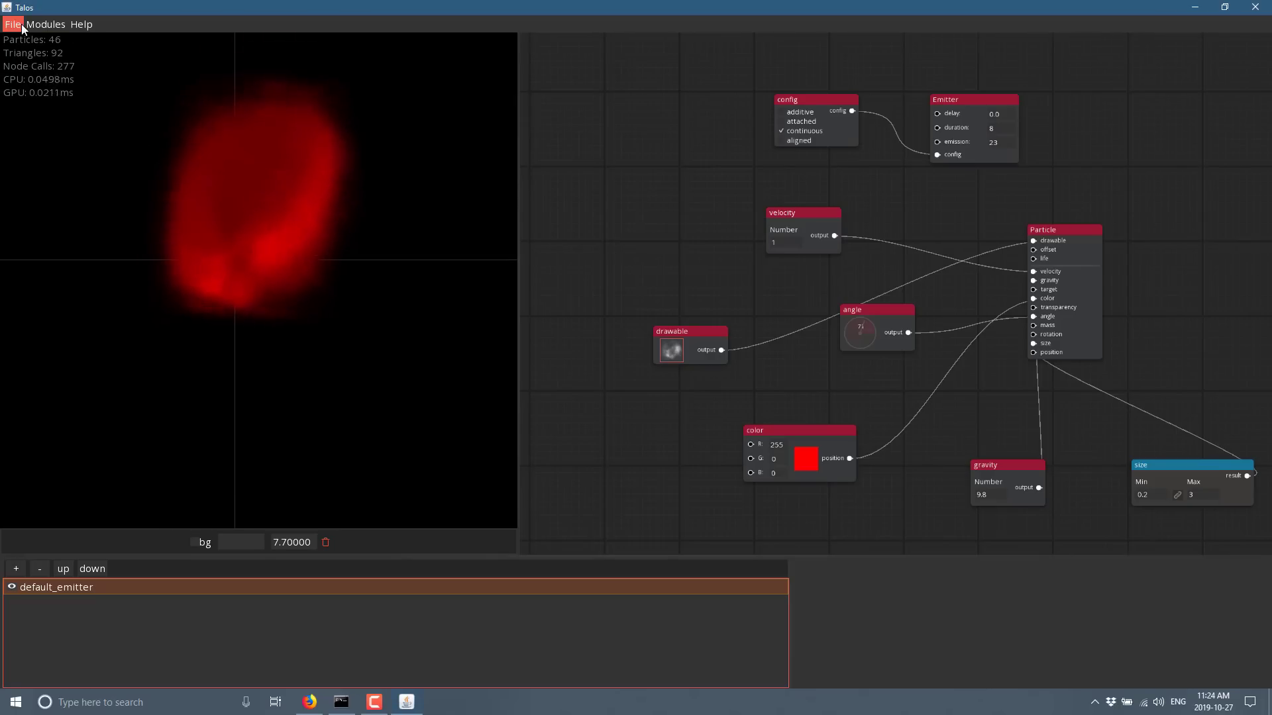
Step: Start a new empty project and begin a legacy LibGDX effect import
left_click(22, 28)
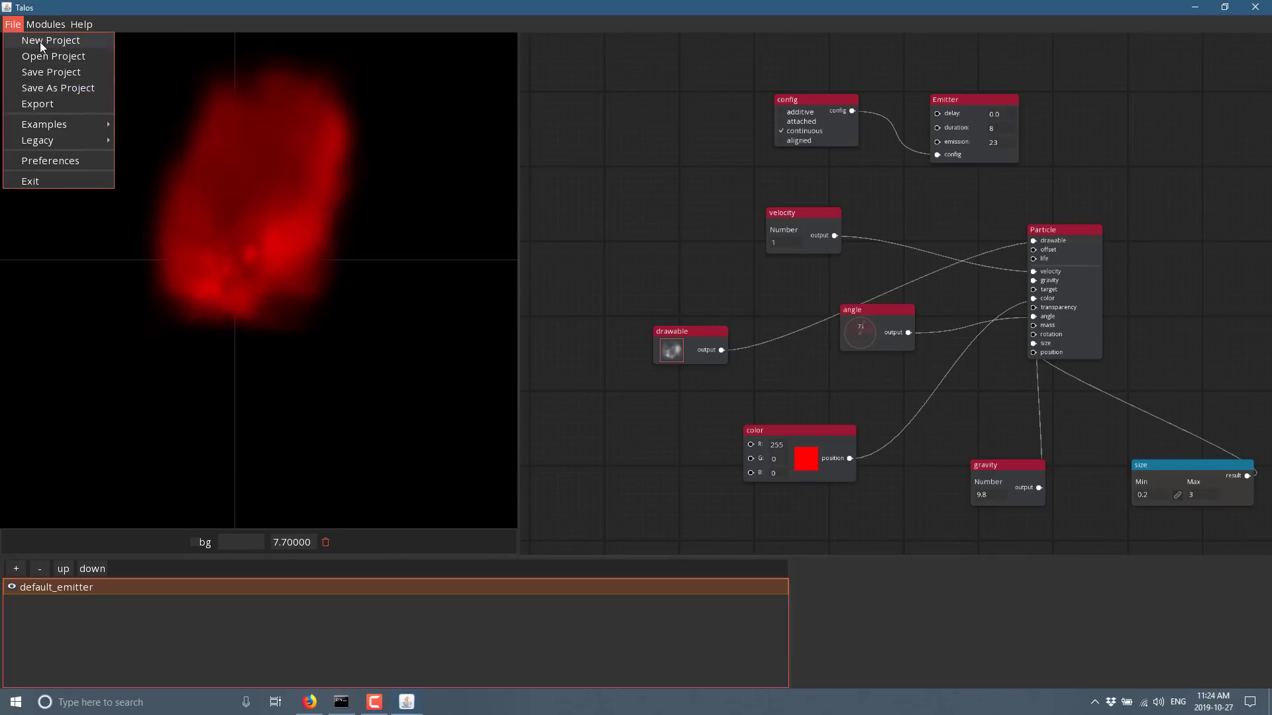
left_click(39, 42)
left_click(21, 25)
mouse_move(30, 121)
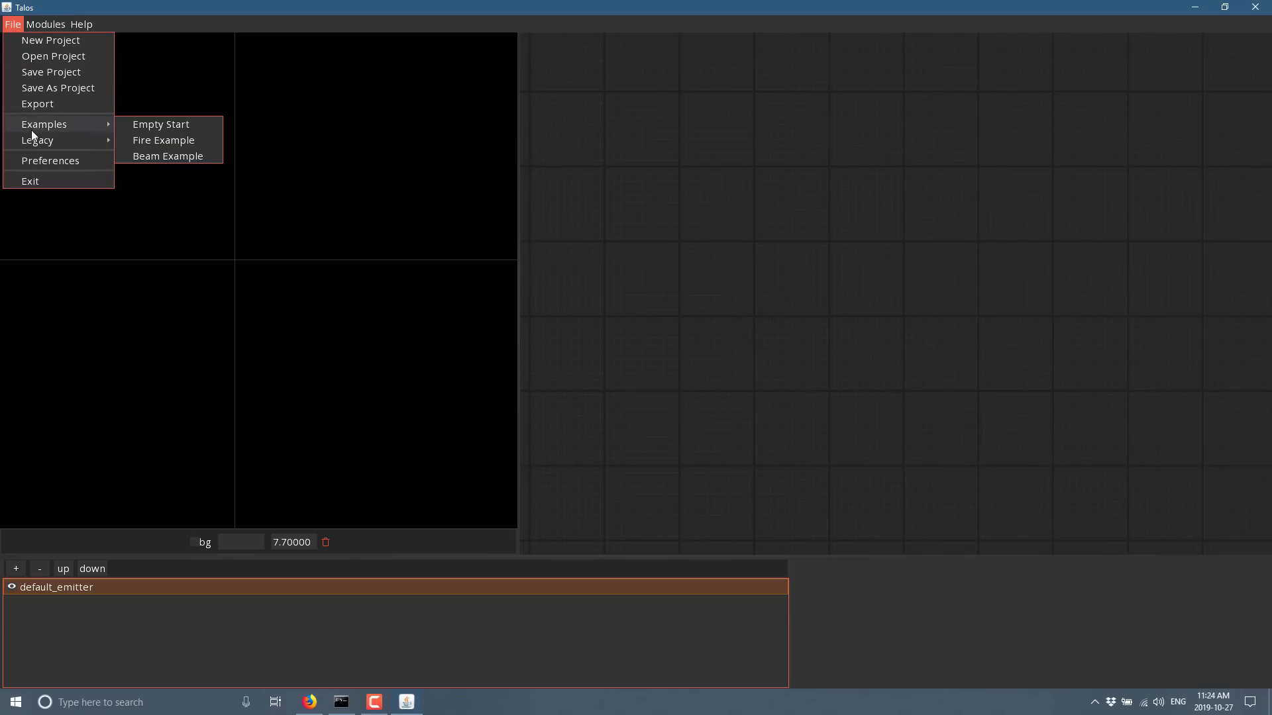
mouse_move(40, 146)
left_click(140, 142)
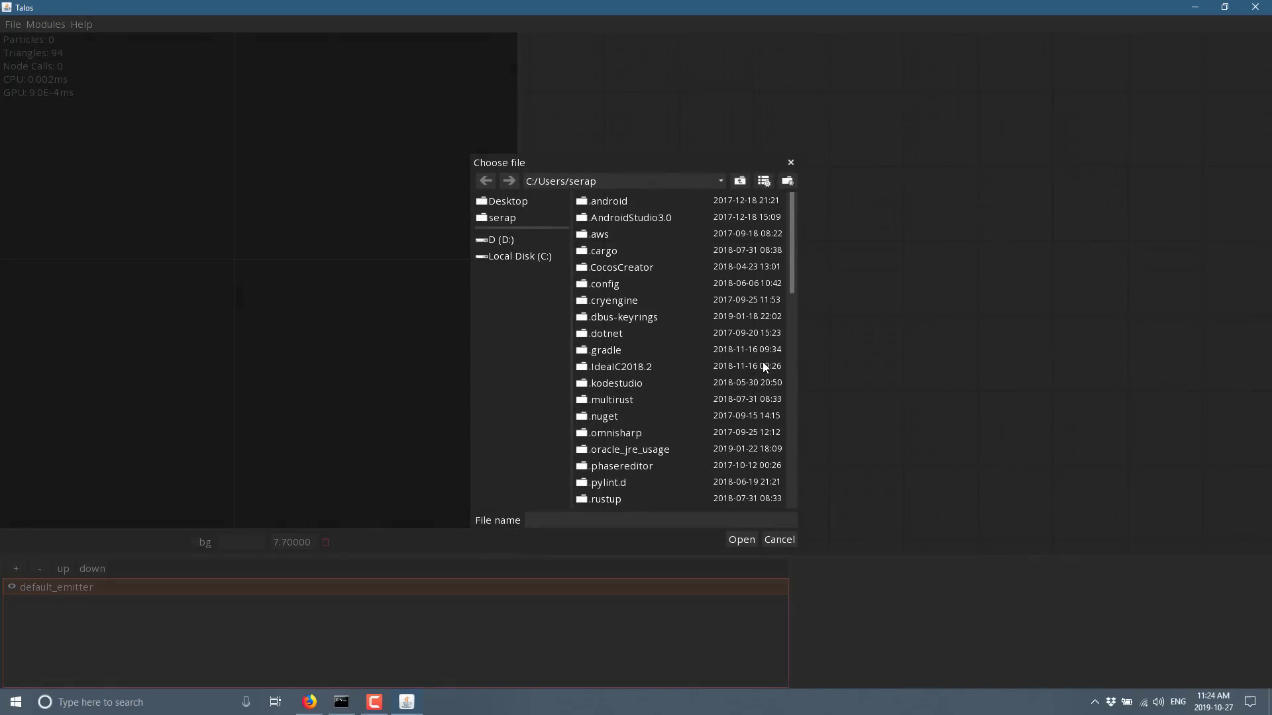
Step: Browse to C:/temp/Particle-Park/particles/effects and choose Particle Park Fireball.p
left_click(512, 256)
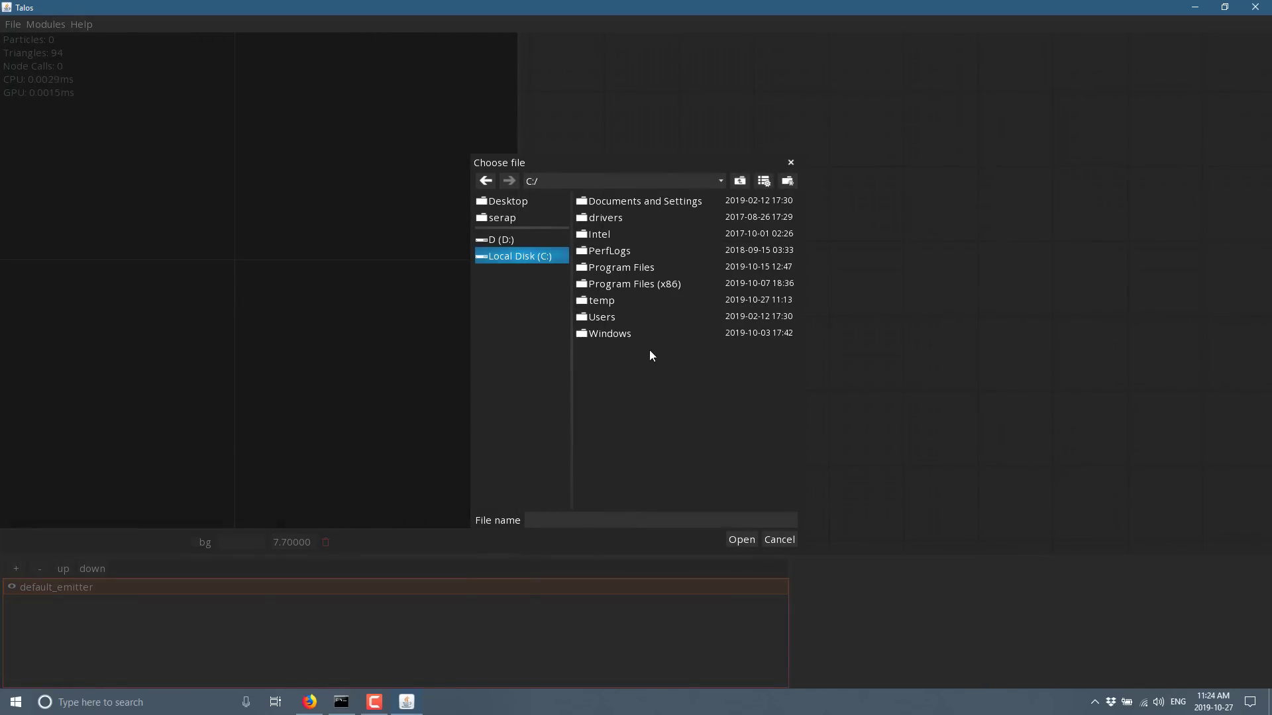
left_click(618, 302)
left_click(617, 302)
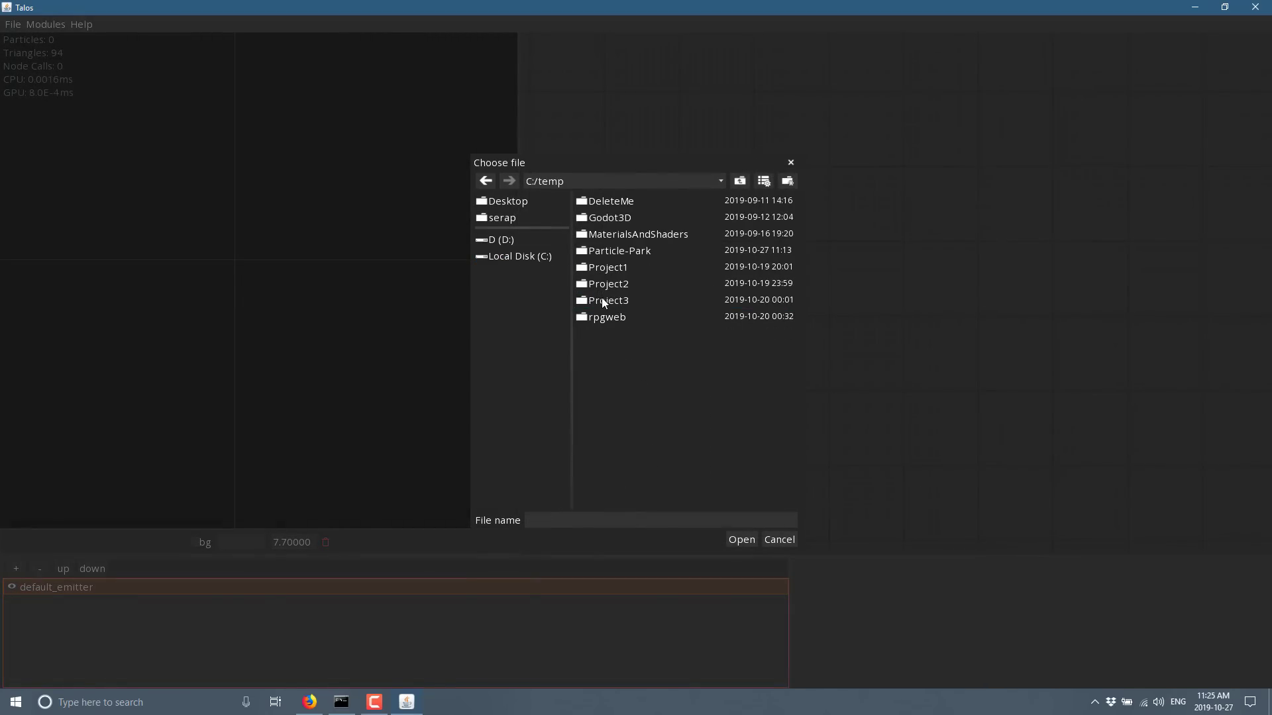
left_click(616, 257)
left_click(616, 257)
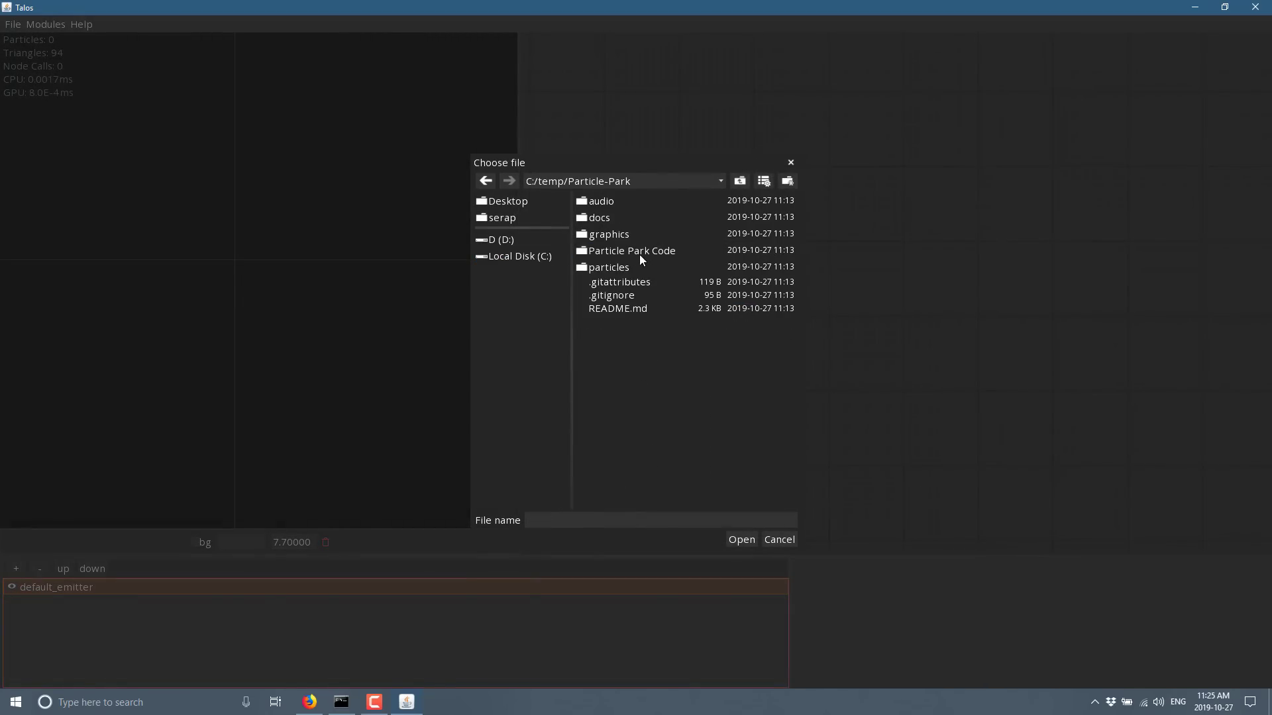
double_click(618, 267)
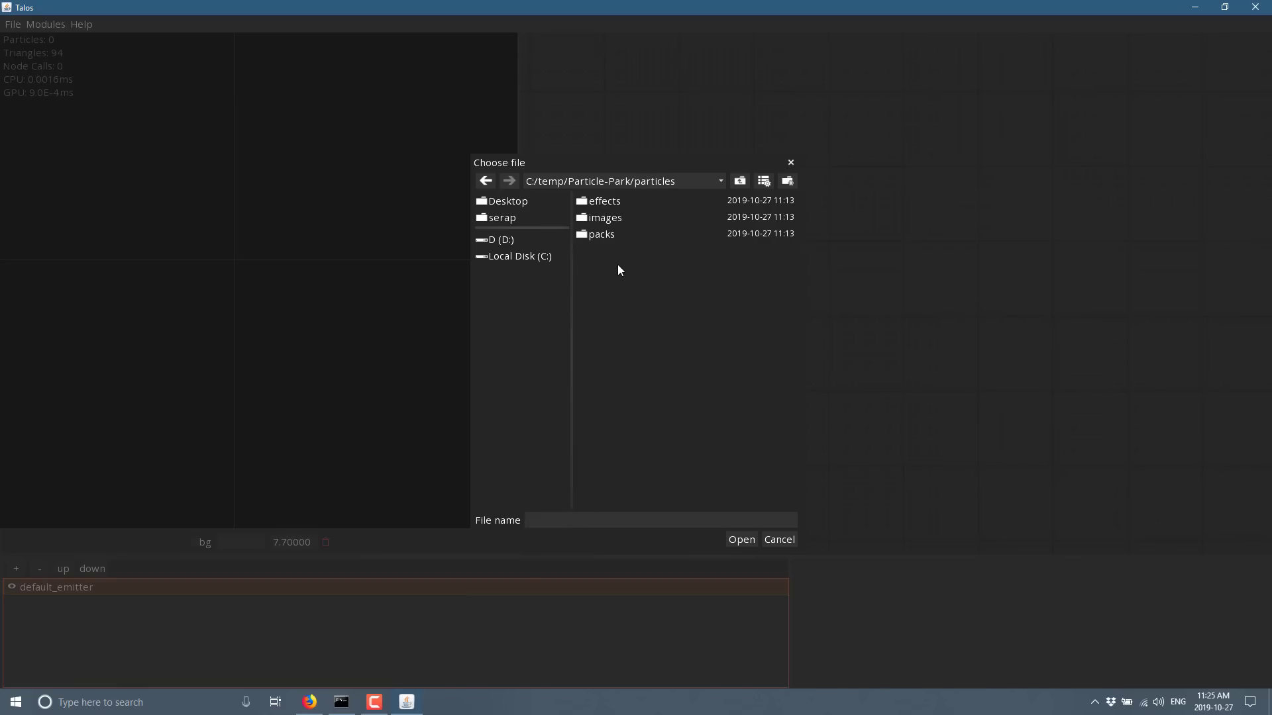
left_click(613, 203)
left_click(613, 203)
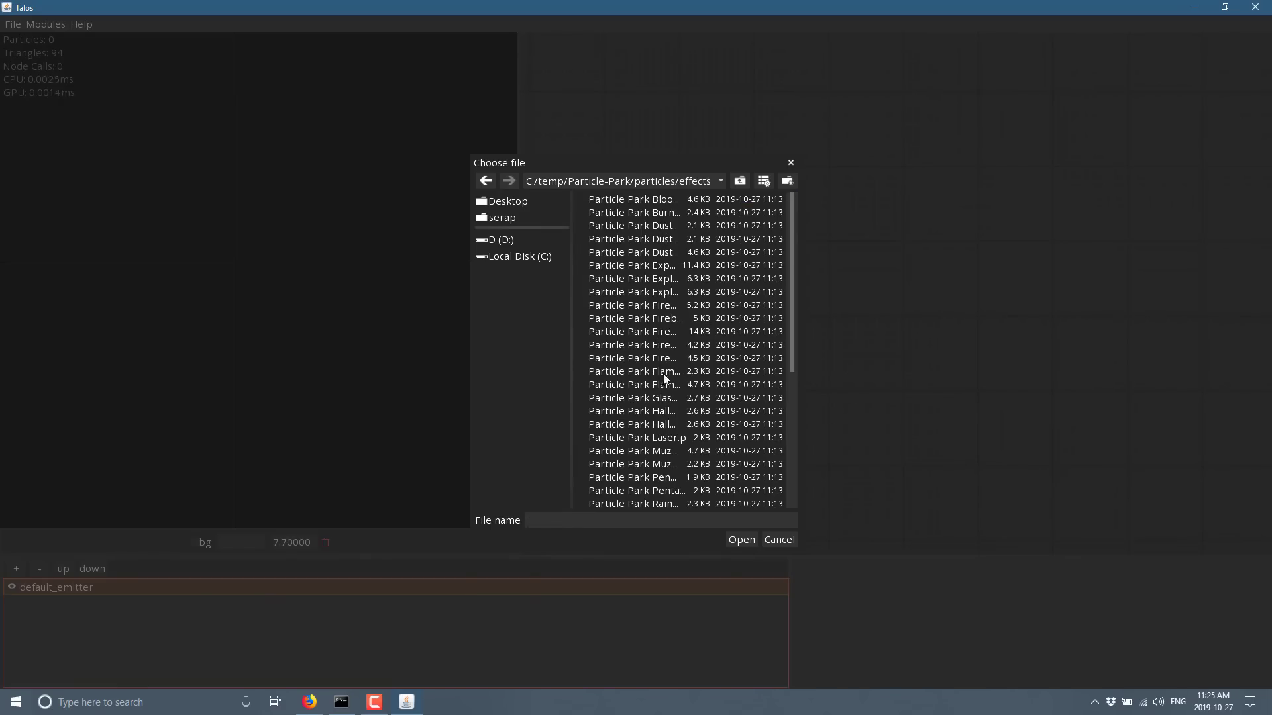
scroll(666, 378, "down", 3)
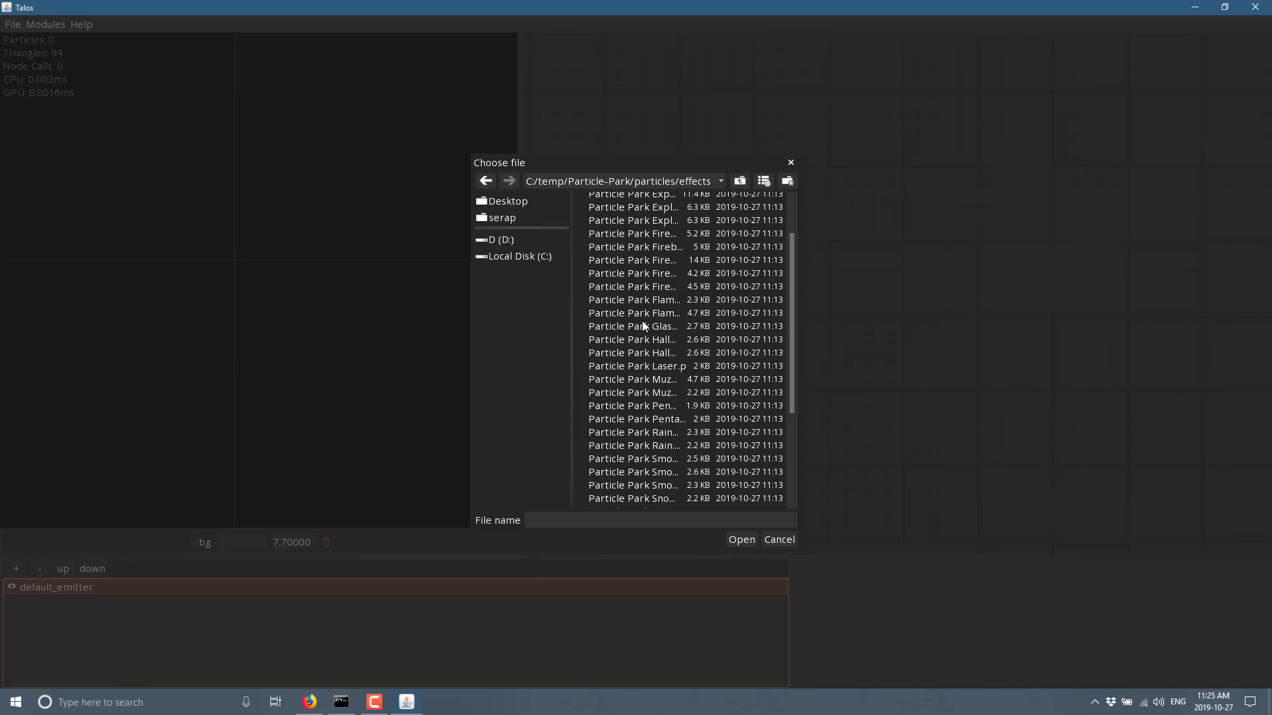
left_click(647, 246)
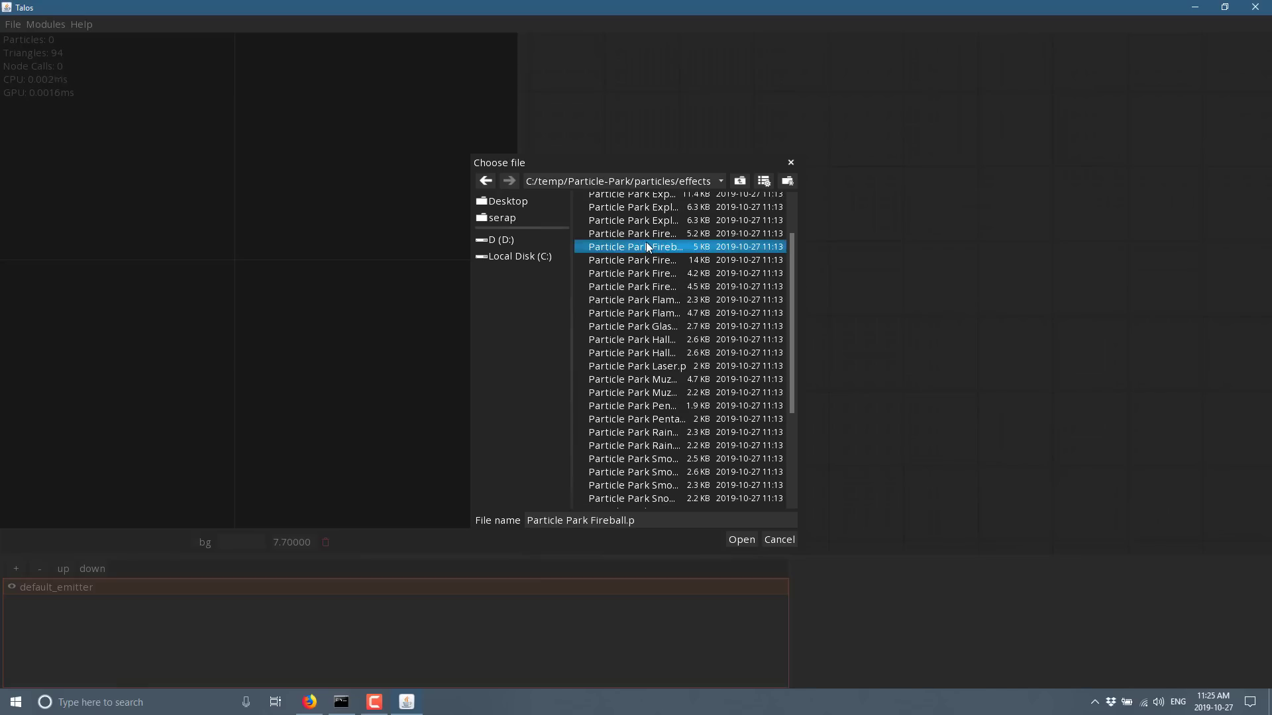
Step: Load the Fireball effect and select its fireball emitter to show its nodes
double_click(647, 245)
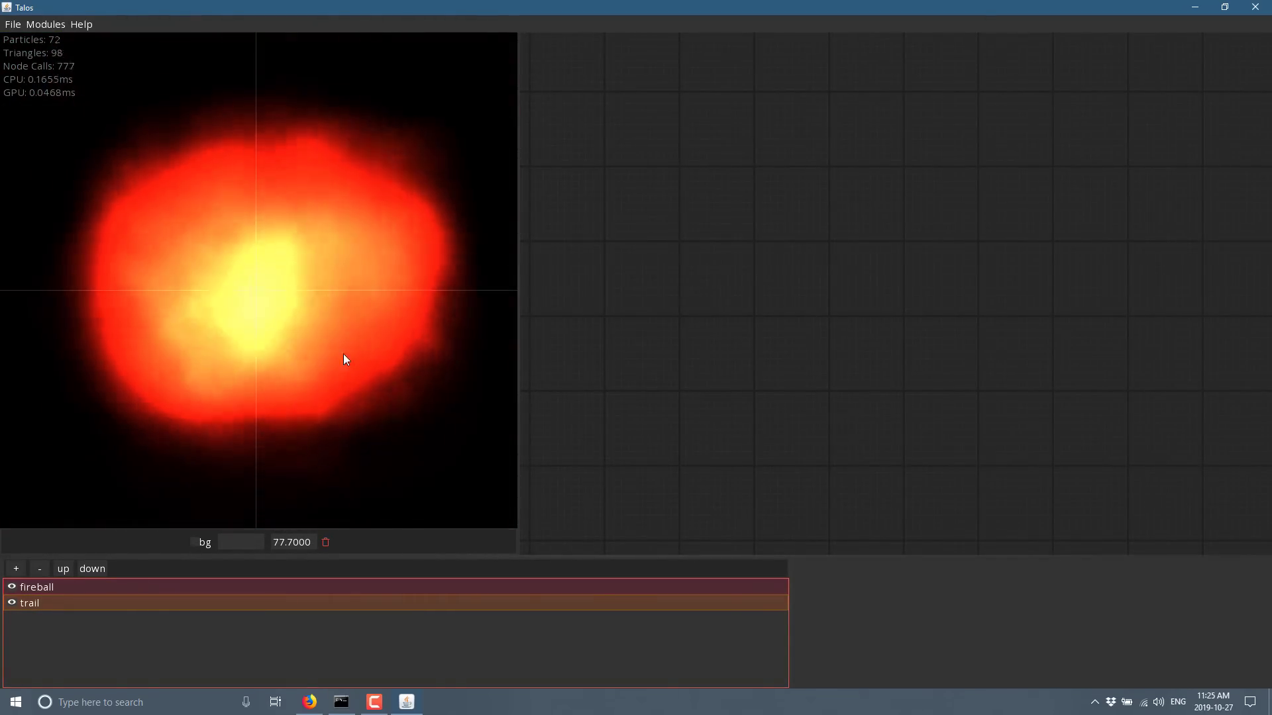
scroll(911, 332, "down", 2)
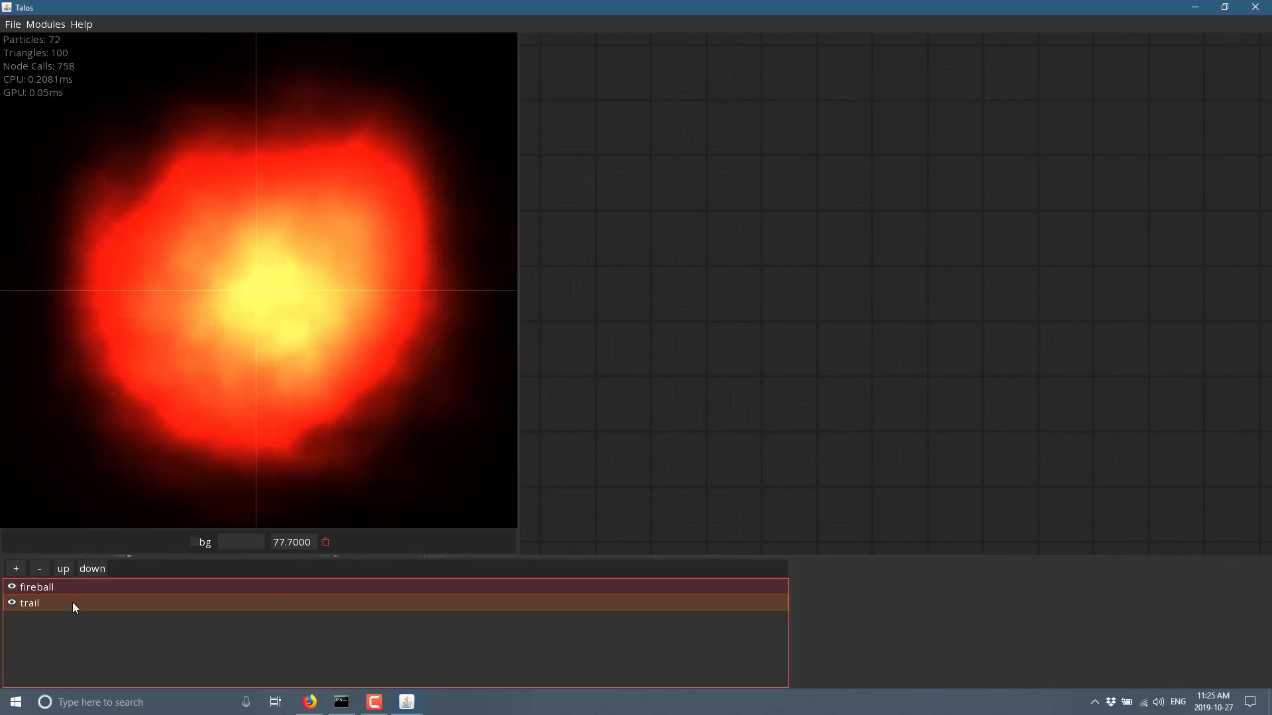
left_click(52, 585)
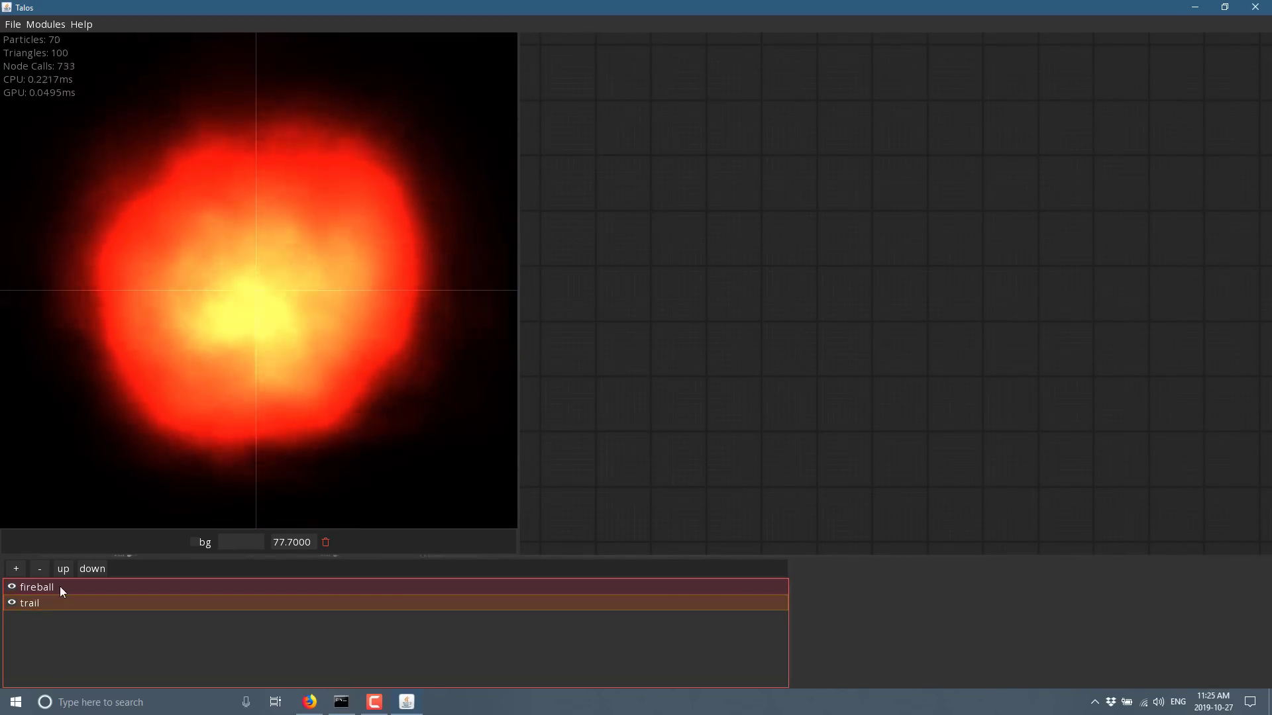
Step: Add a raised point on the rotation curve and an early peak on the transparency curve
scroll(938, 325, "down", 4)
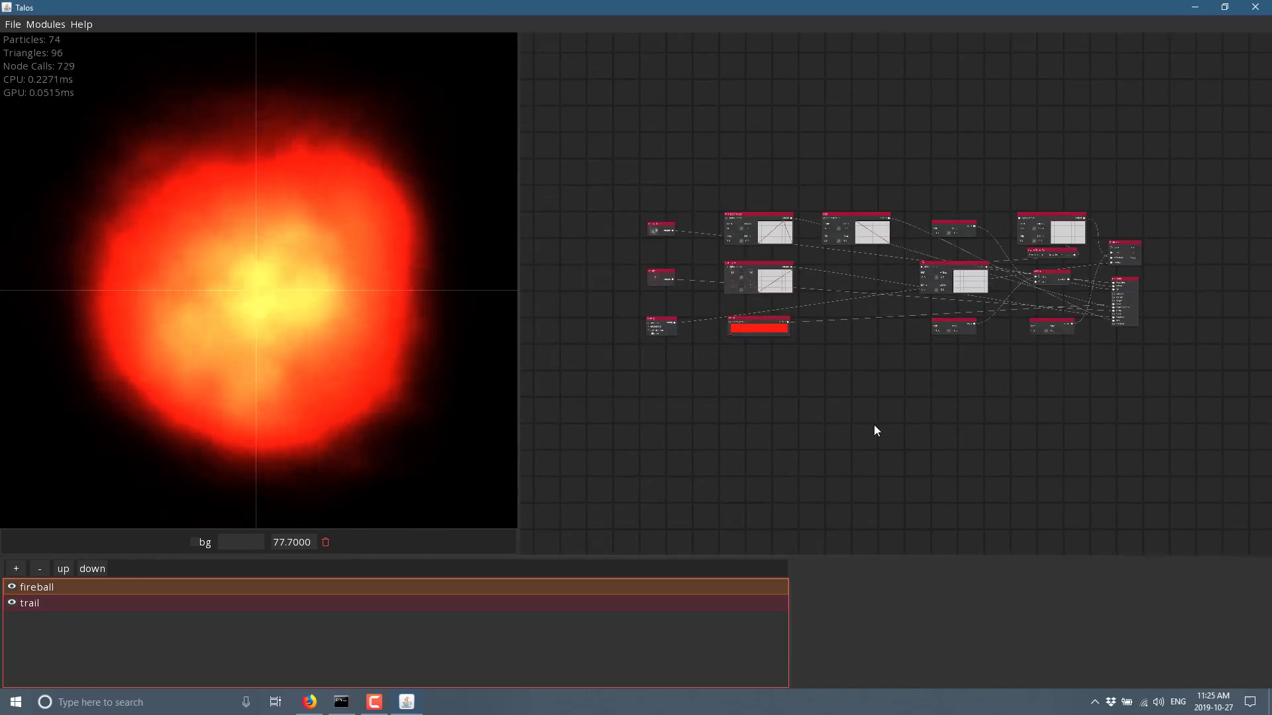
scroll(908, 374, "up", 4)
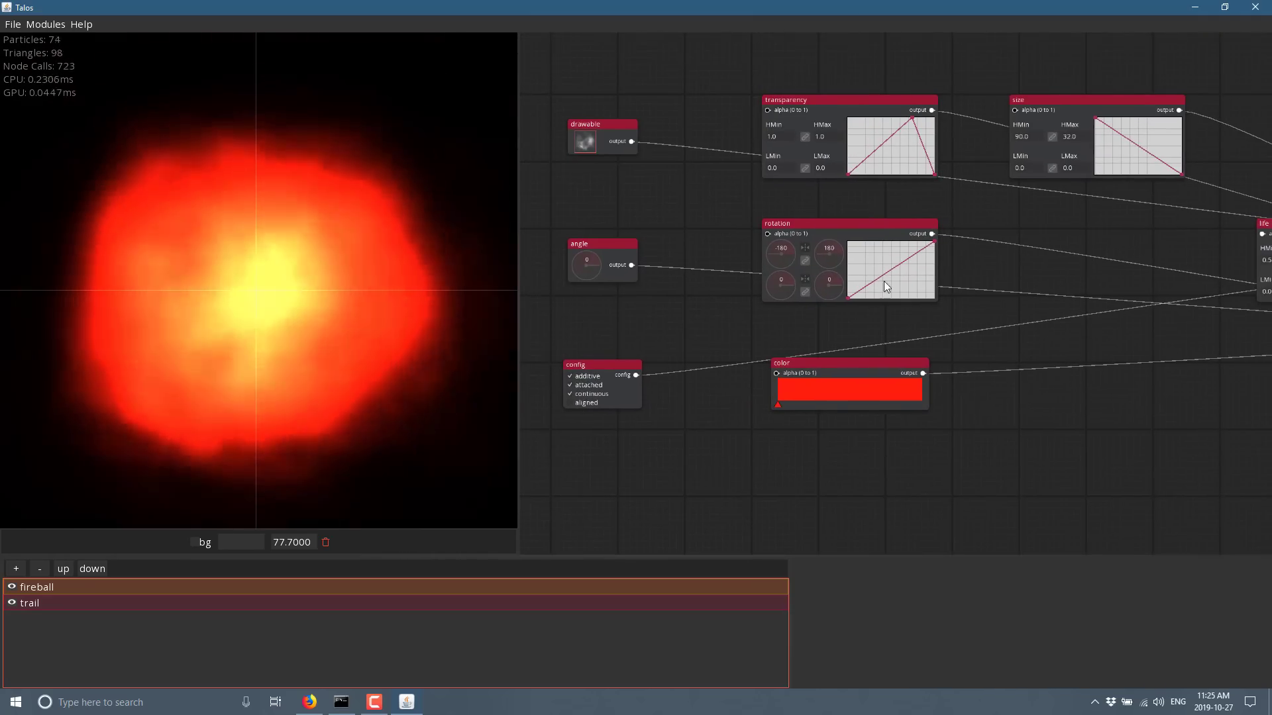
left_click_drag(885, 270, 876, 256)
mouse_move(881, 140)
left_mouse_down()
mouse_move(854, 141)
mouse_move(874, 135)
left_mouse_up()
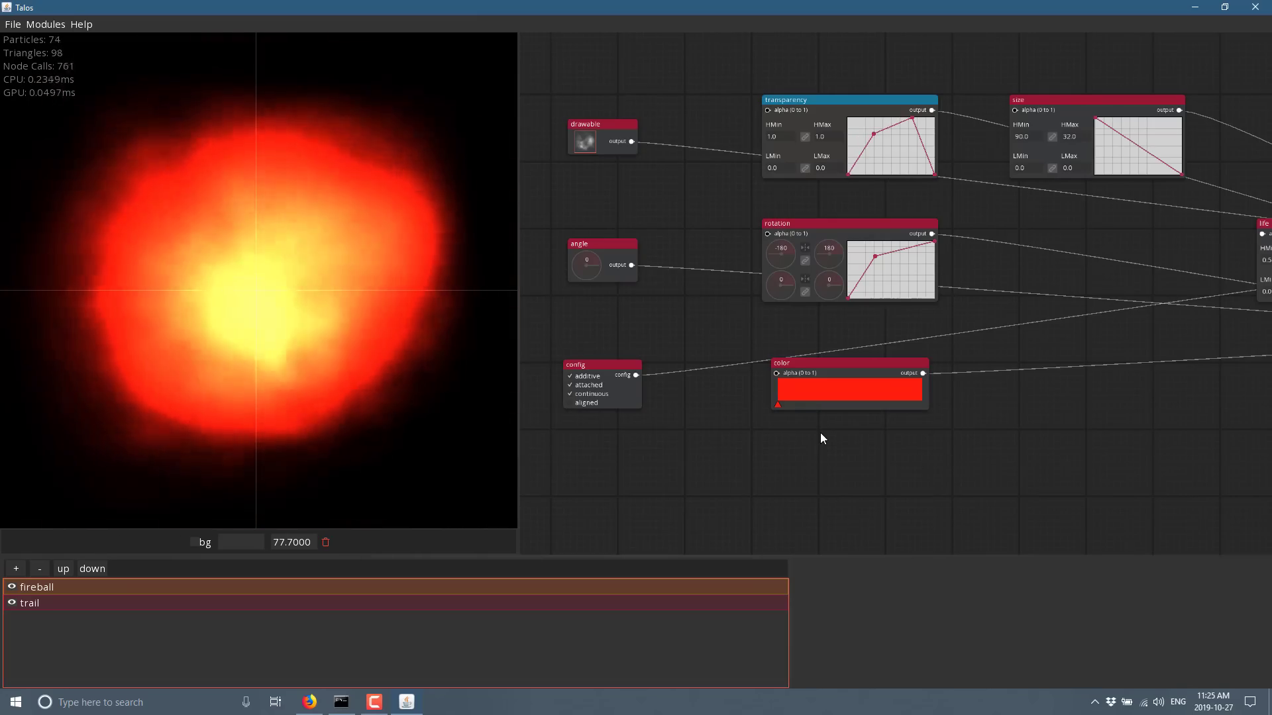
scroll(1105, 391, "down", 1)
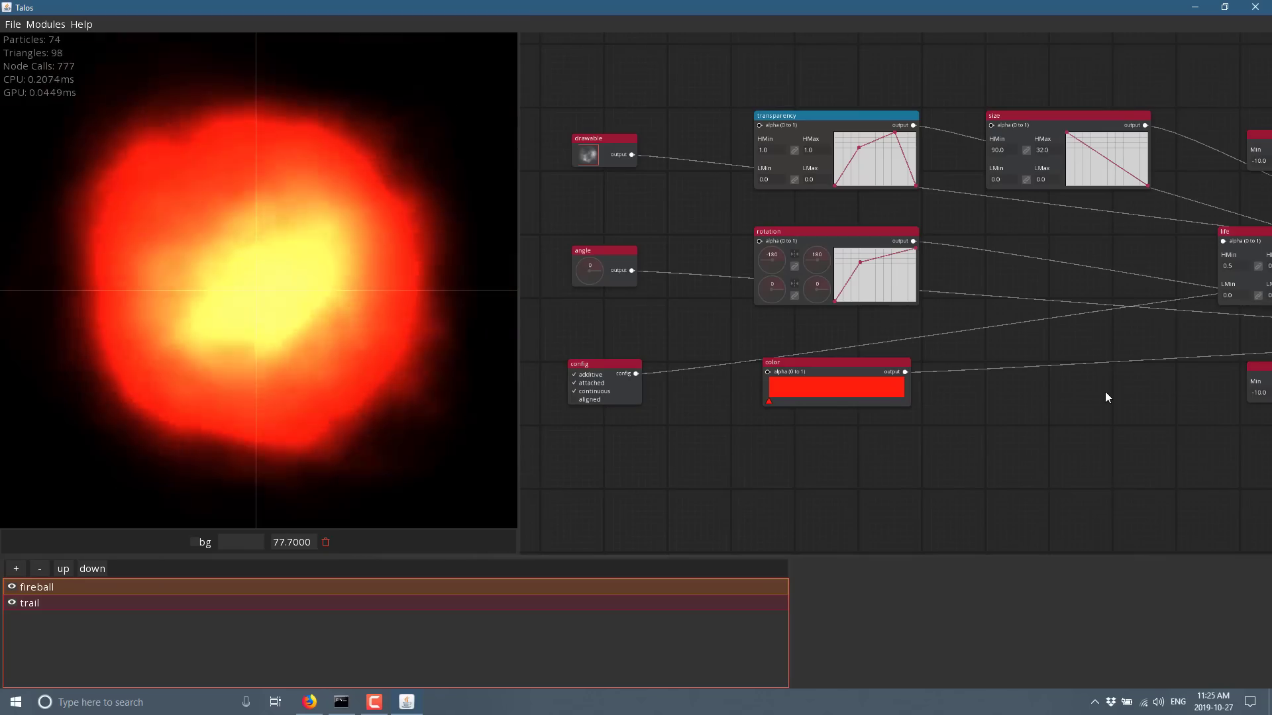
Step: Import the legacy Particle Park Star effect
left_click(14, 25)
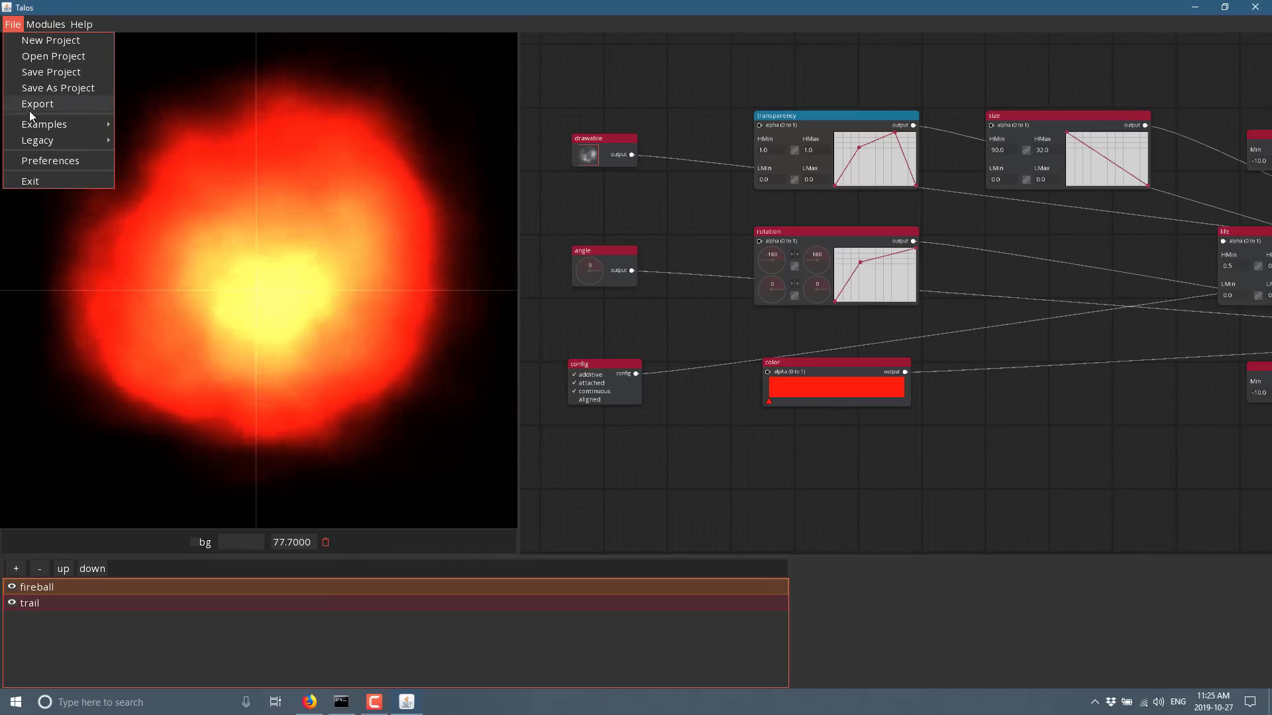
mouse_move(46, 143)
left_click(150, 141)
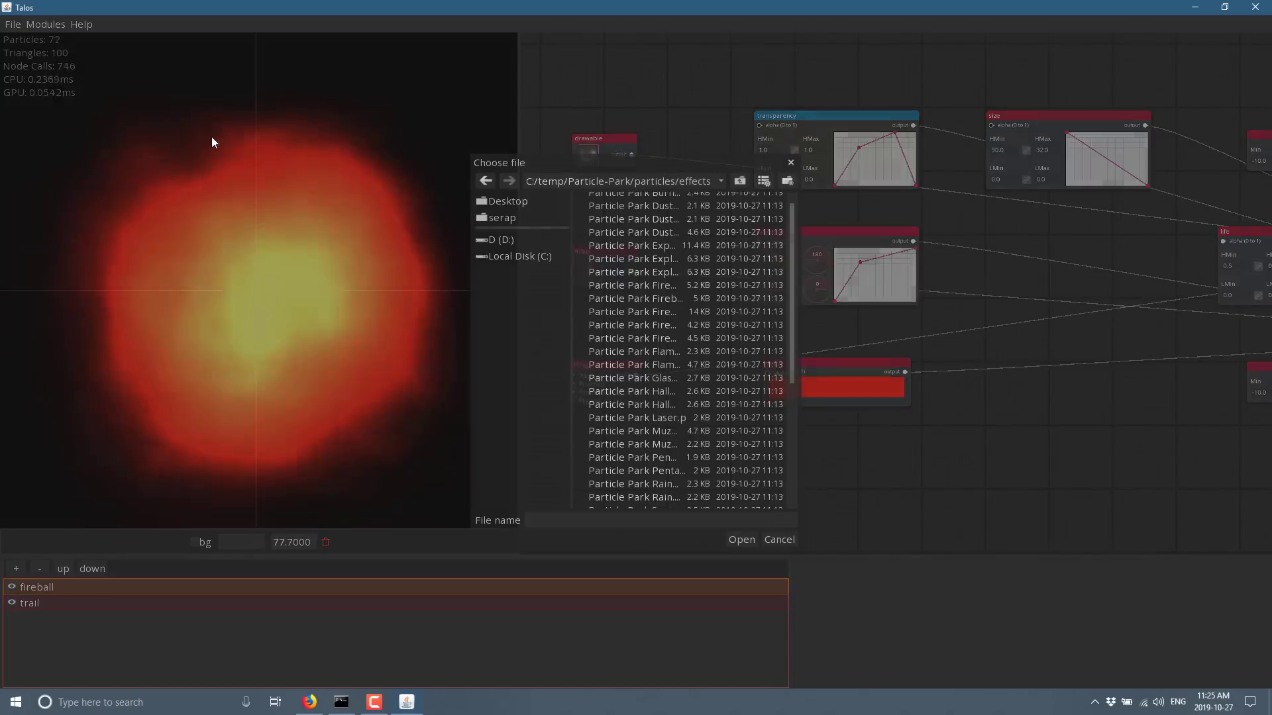
scroll(668, 422, "down", 6)
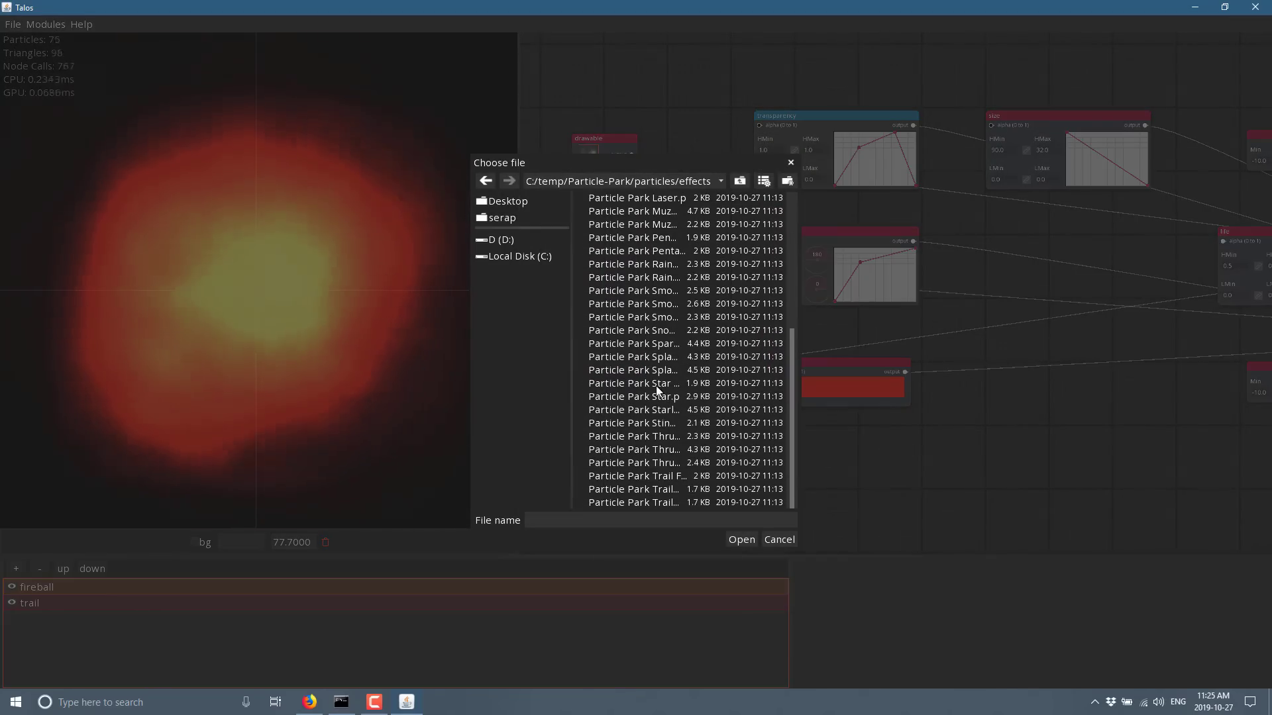
double_click(653, 384)
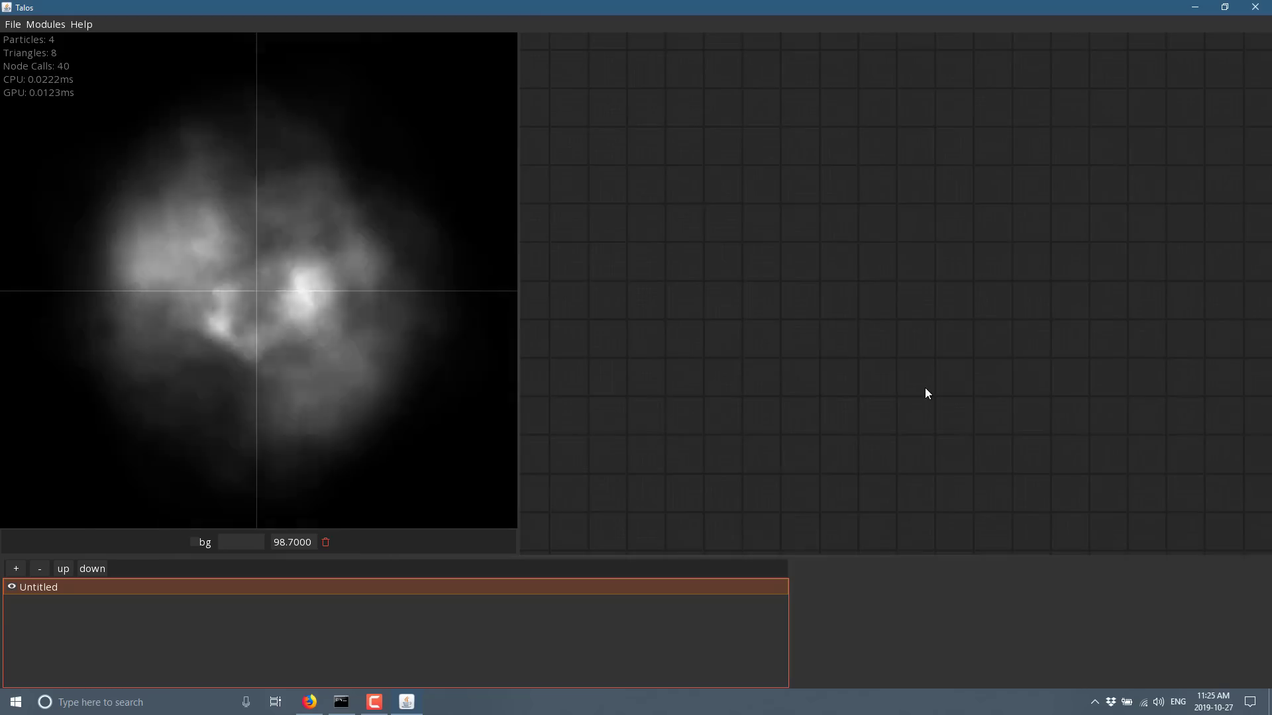
Step: Bring the star's node graph into view and set the rotation node's start values to 51
left_click_drag(614, 366, 918, 344)
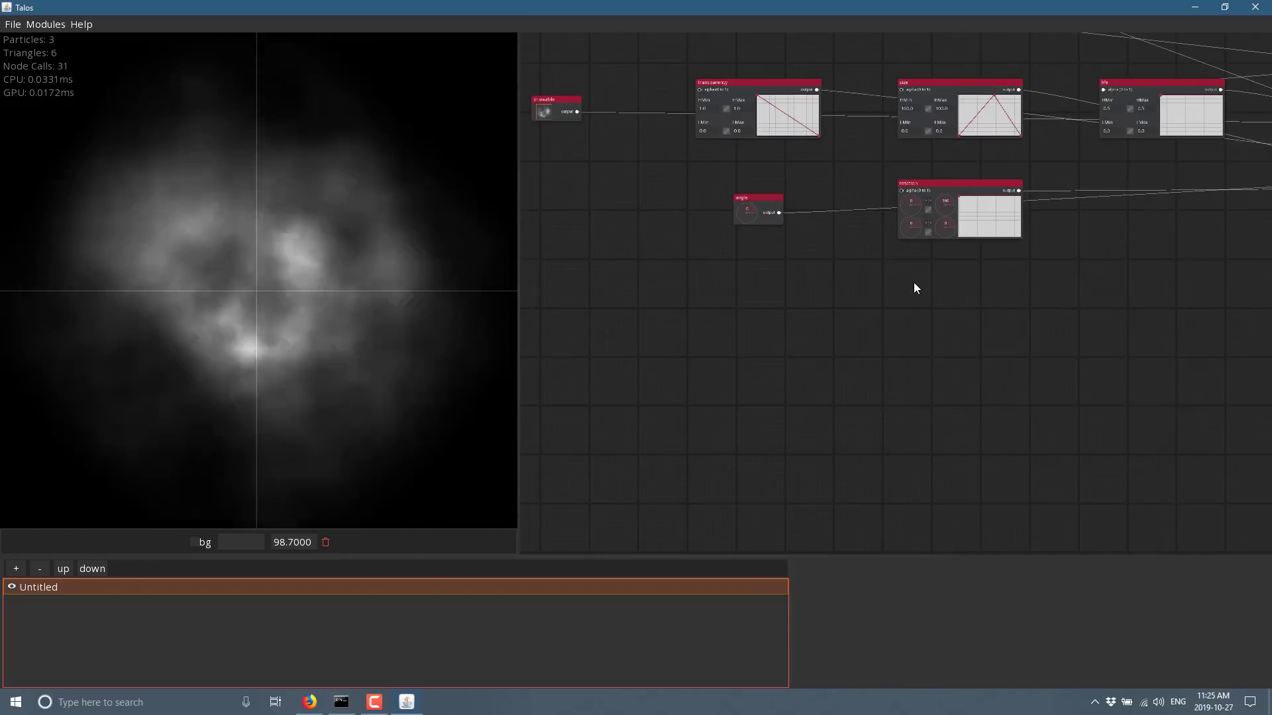
left_click_drag(913, 282, 795, 437)
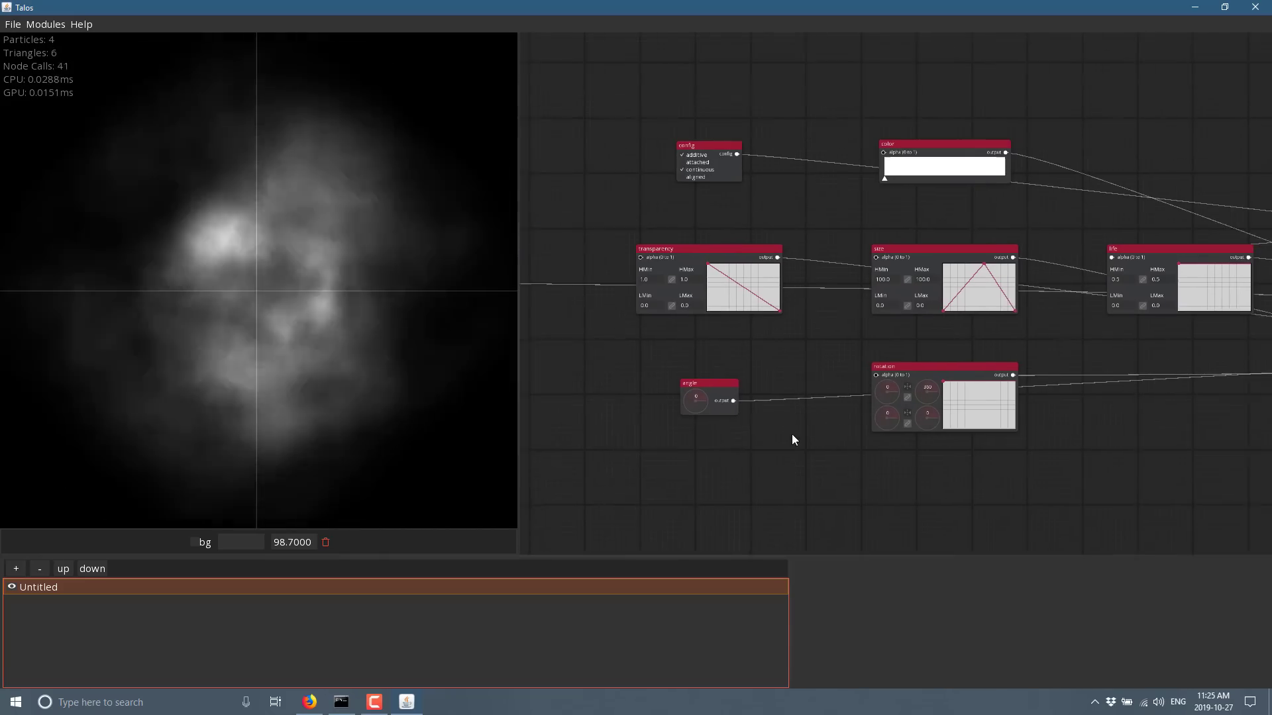
left_click(872, 395)
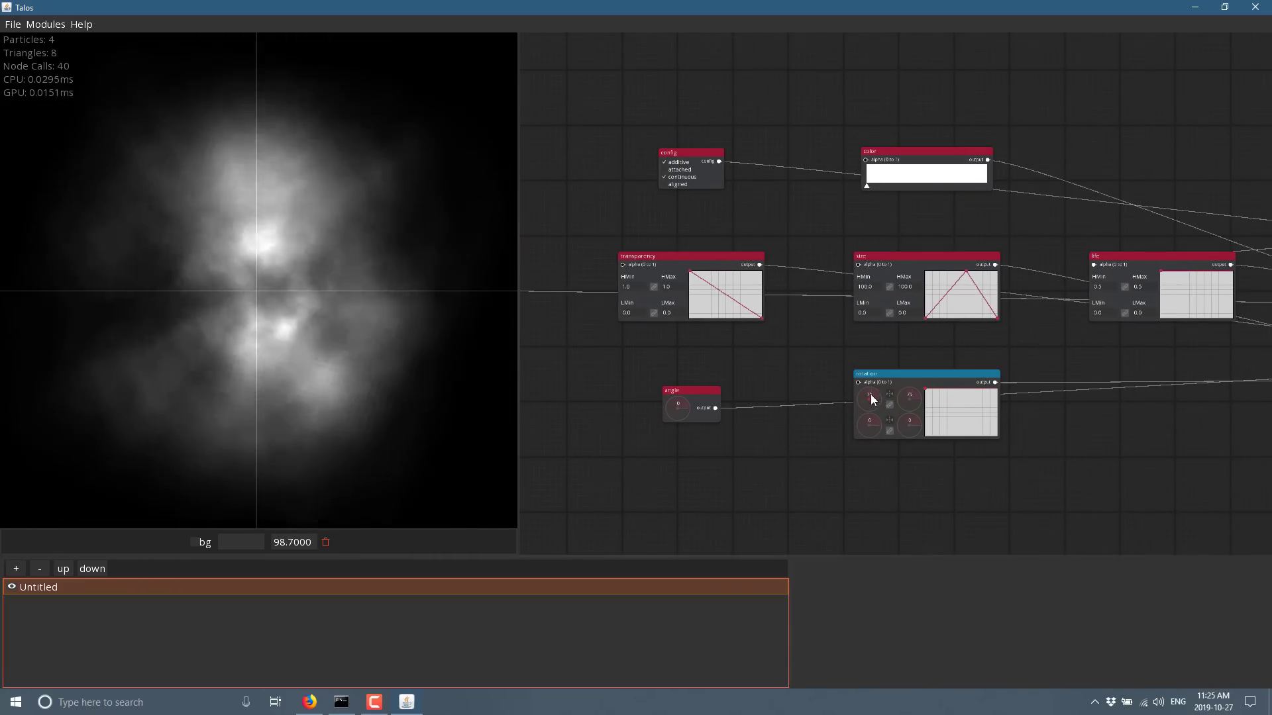
left_click_drag(870, 394, 975, 399)
left_click_drag(1096, 458, 797, 455)
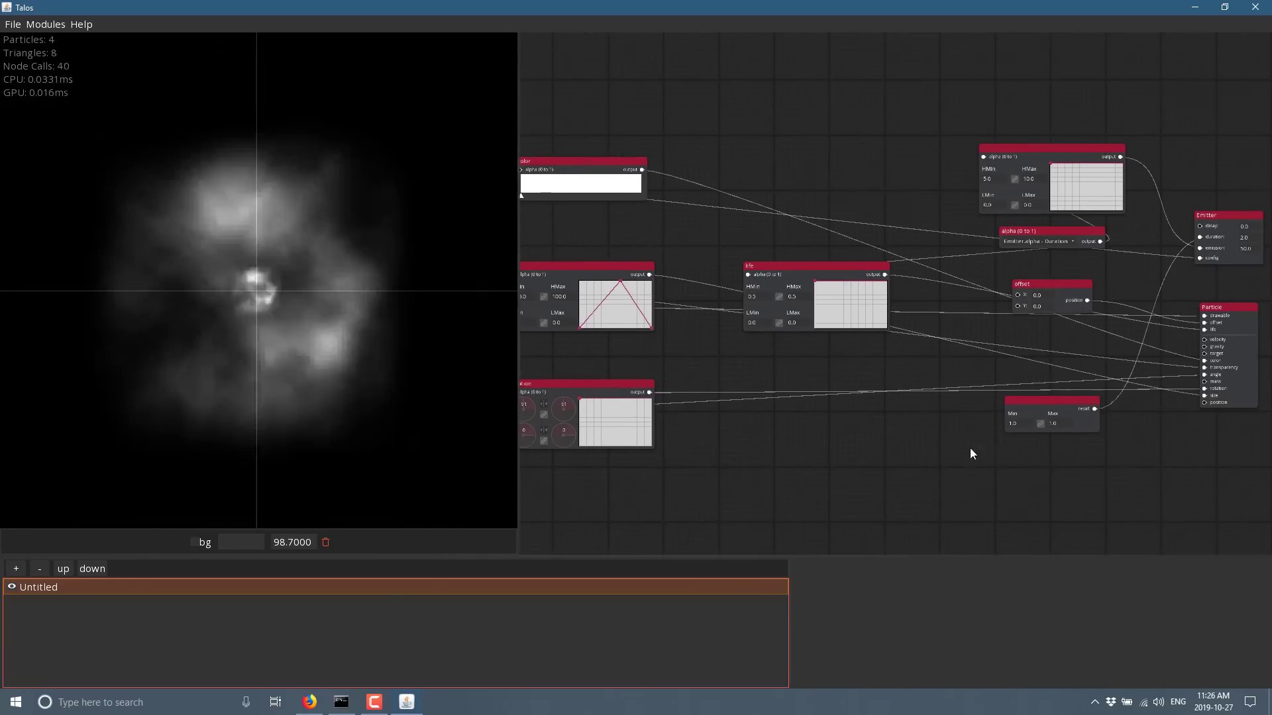
Step: Pan the graph to show the Emitter, Particle, color, size, life and rotation nodes
left_click_drag(974, 451, 1097, 392)
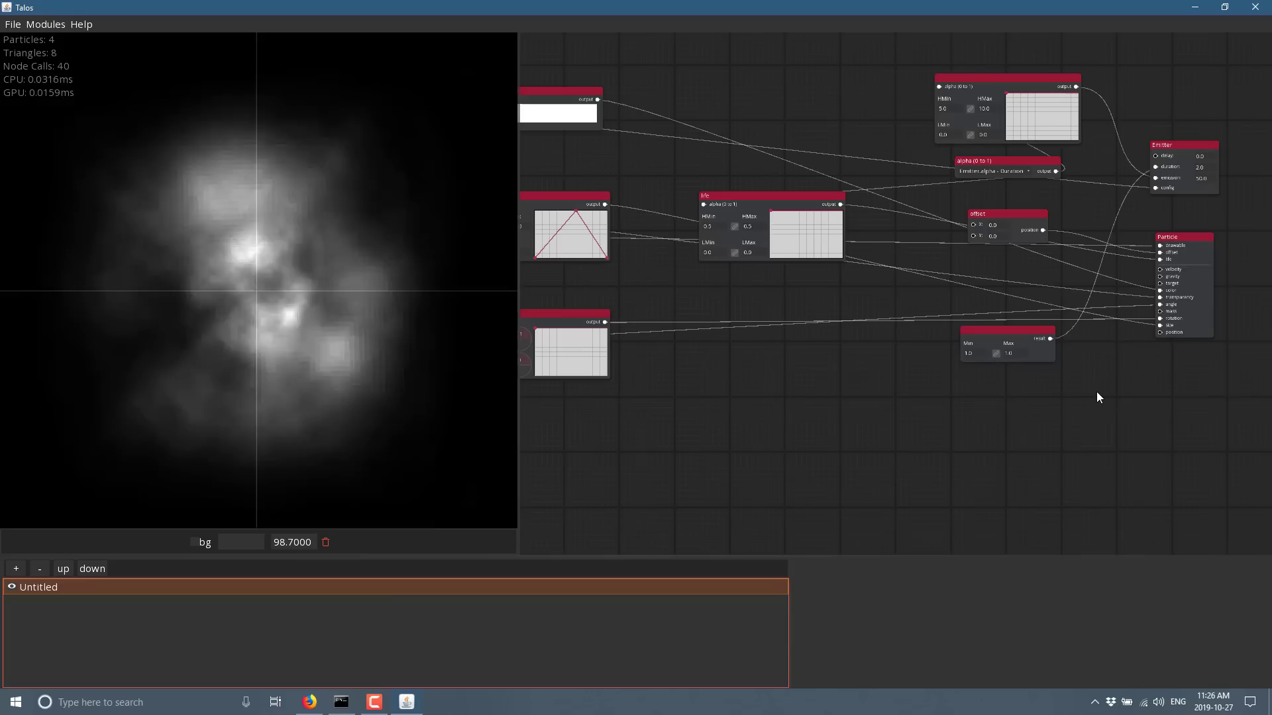
scroll(1170, 355, "up", 1)
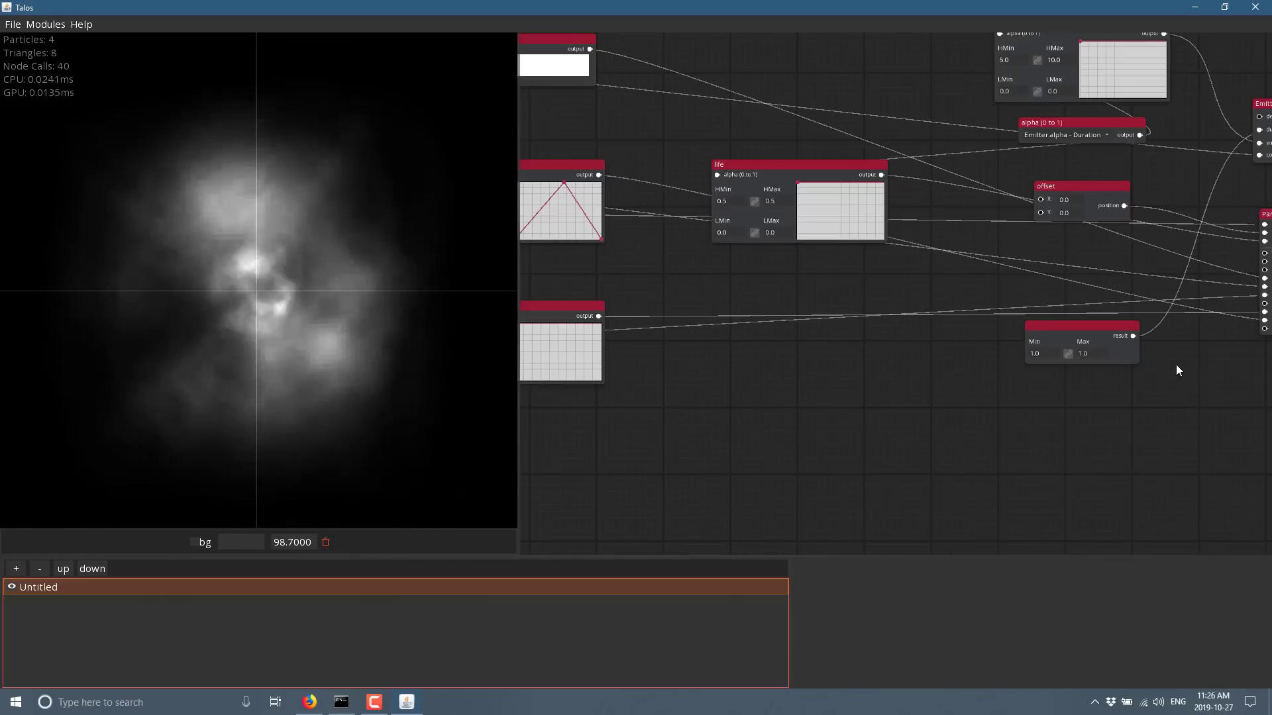
left_click_drag(1175, 364, 887, 429)
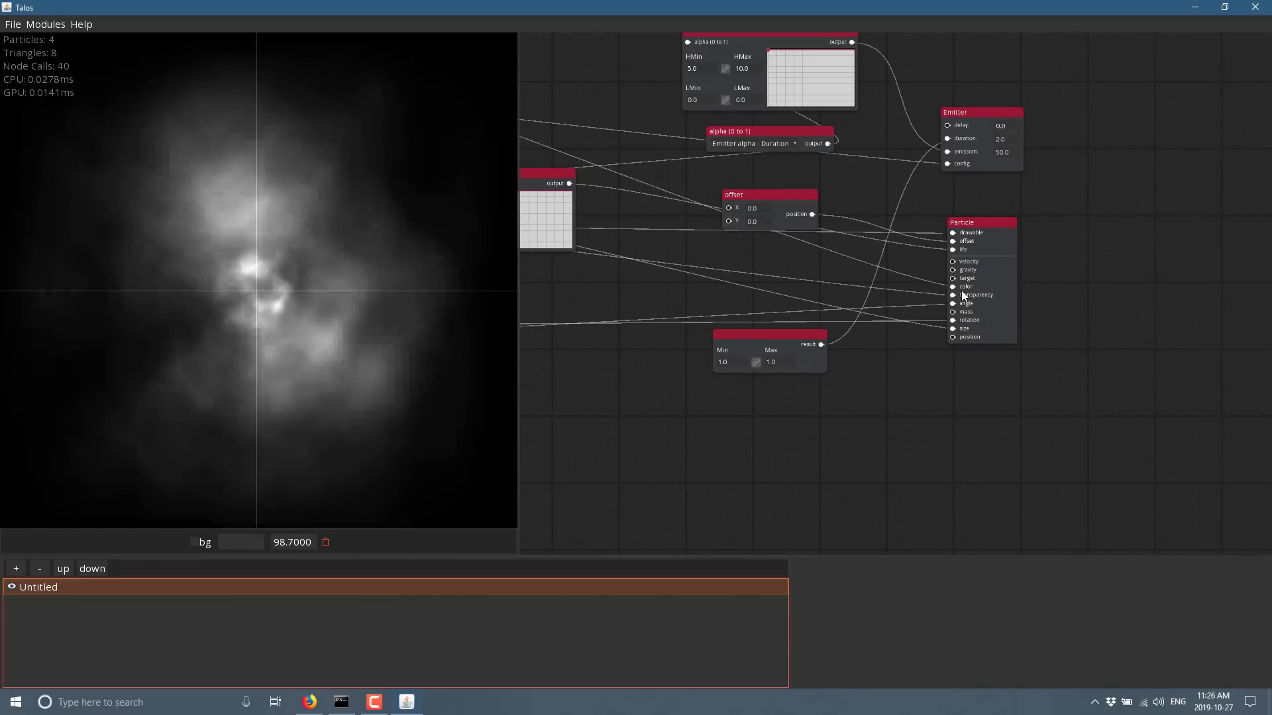
left_click_drag(907, 296, 1271, 483)
Step: Change the color gradient's end stop to a saturated red
left_click(703, 260)
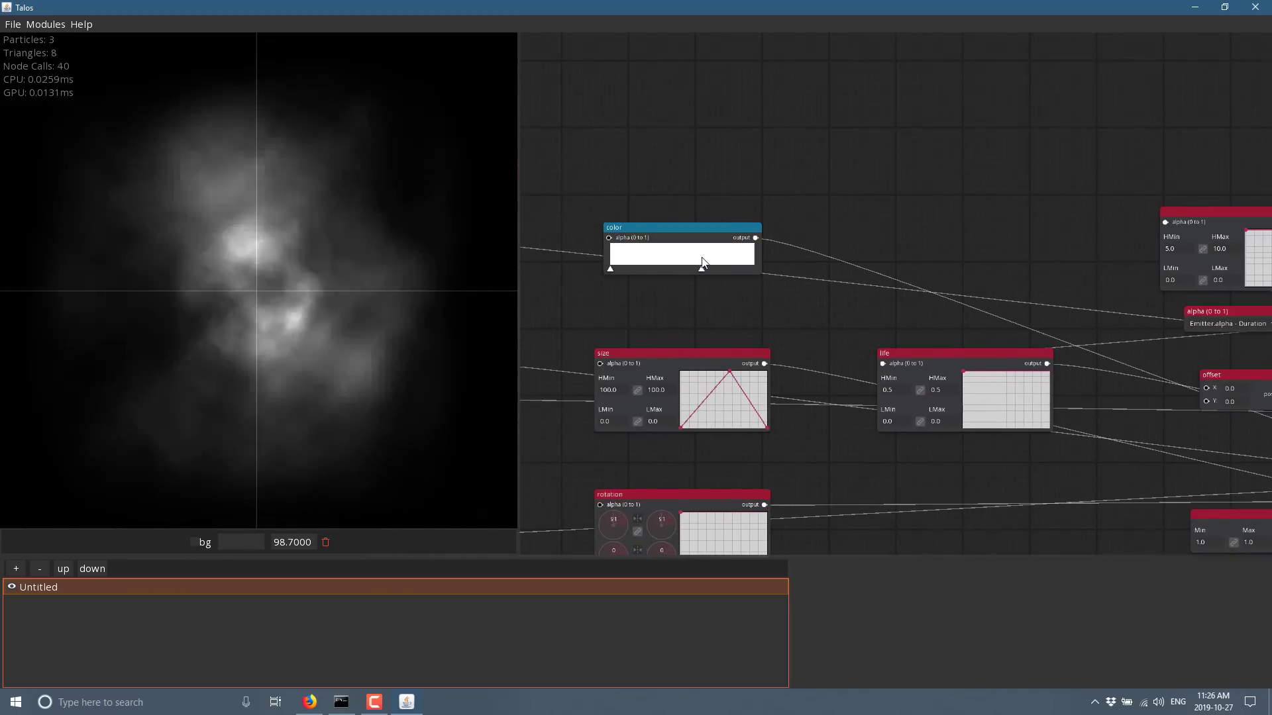
double_click(701, 268)
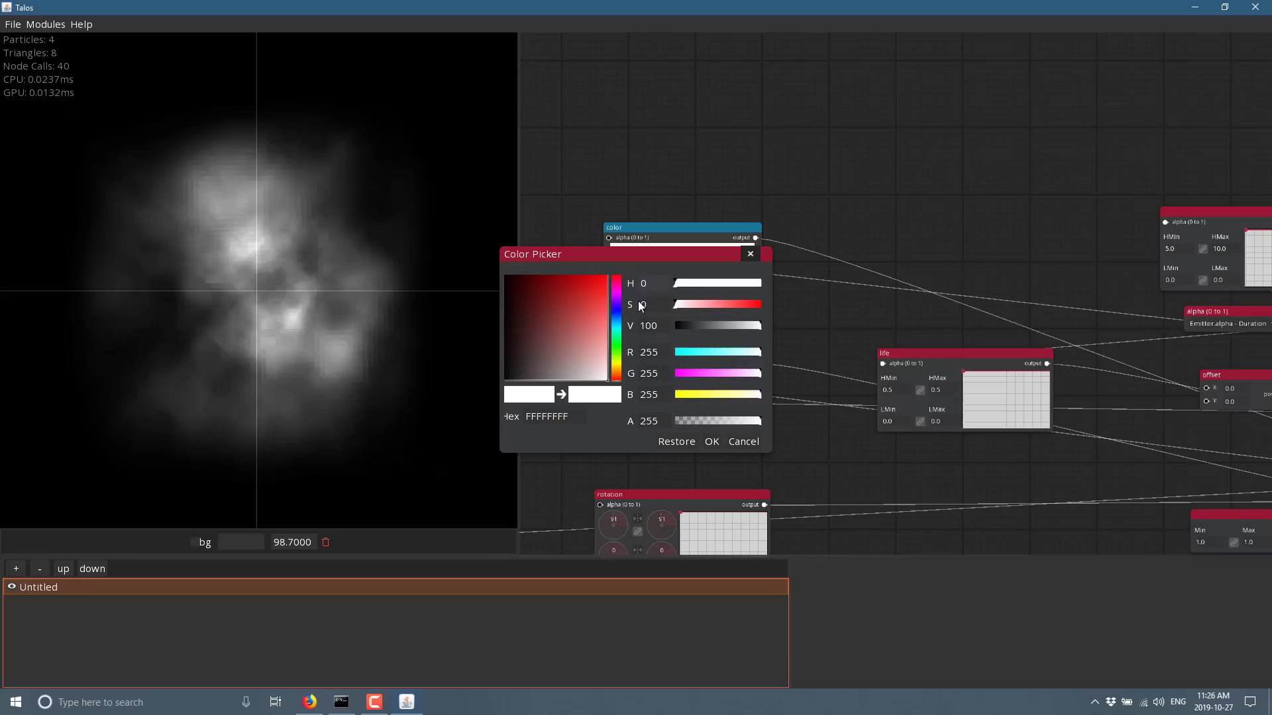
left_click(593, 288)
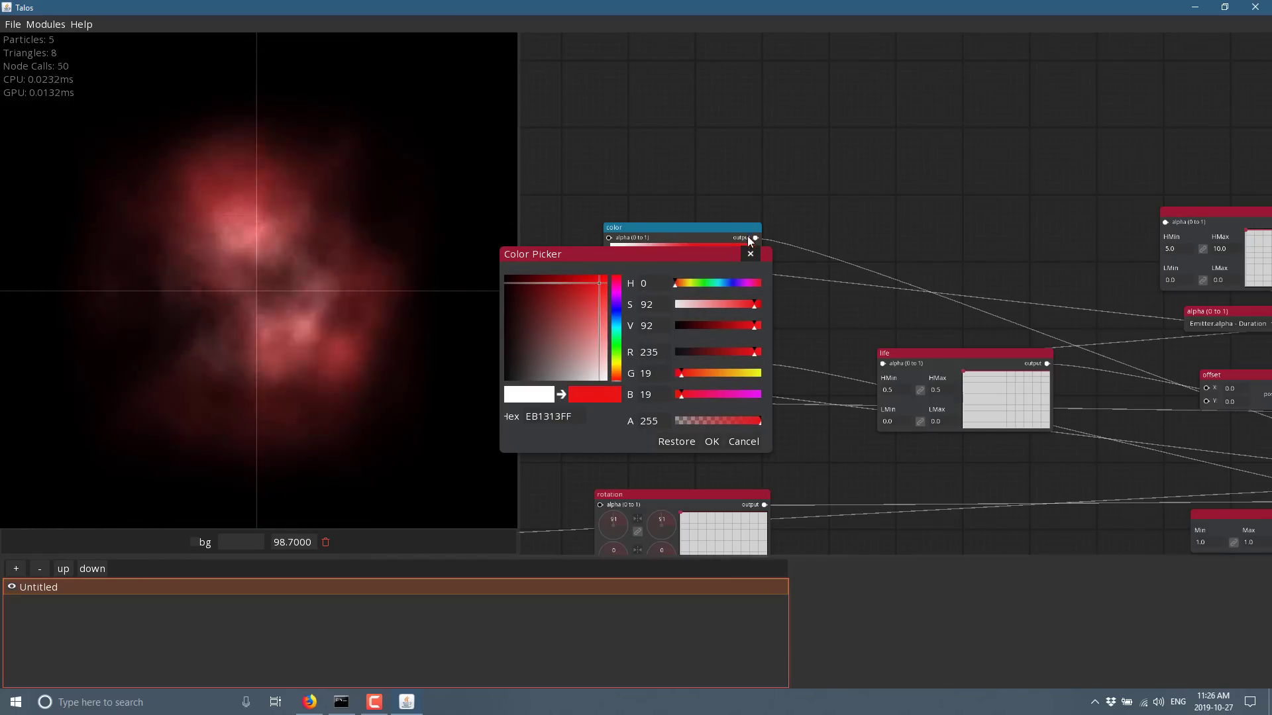
left_click(767, 372)
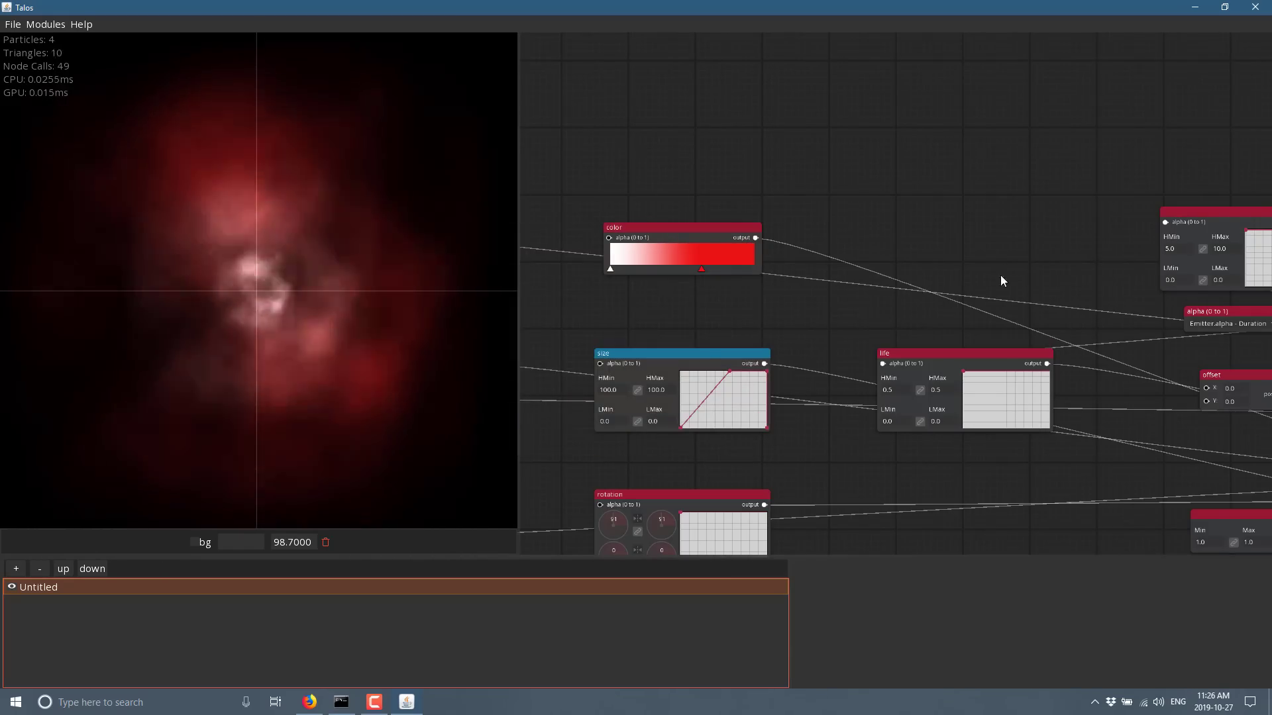
Step: Pan to view the config, transparency, angle and drawable nodes, then recentre on the color node
left_click_drag(645, 288, 940, 259)
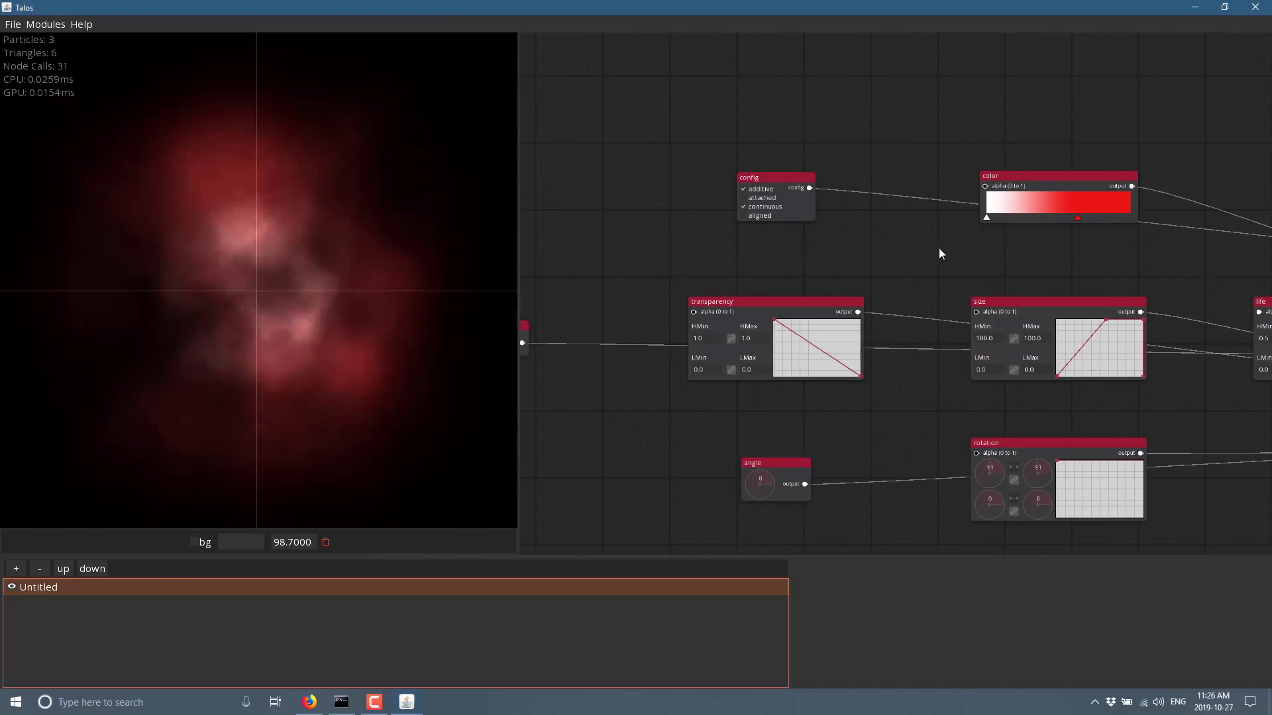
left_click_drag(642, 300, 800, 216)
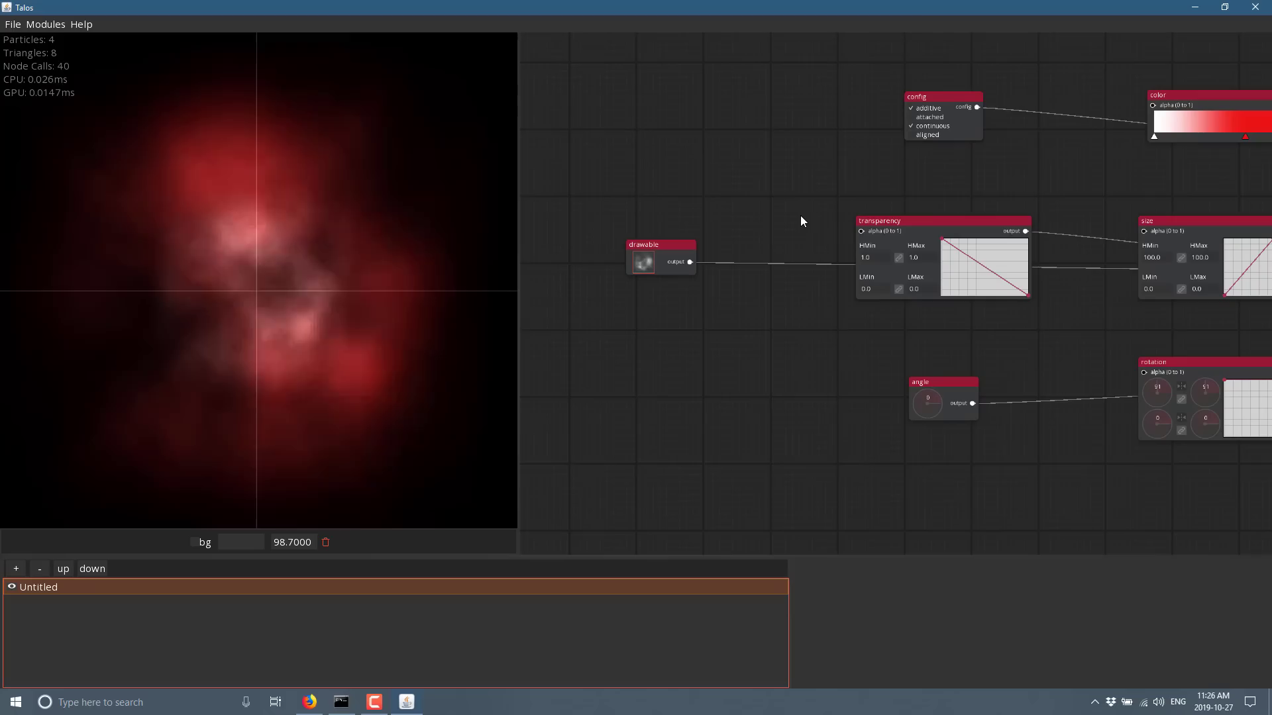
left_click_drag(996, 400, 649, 307)
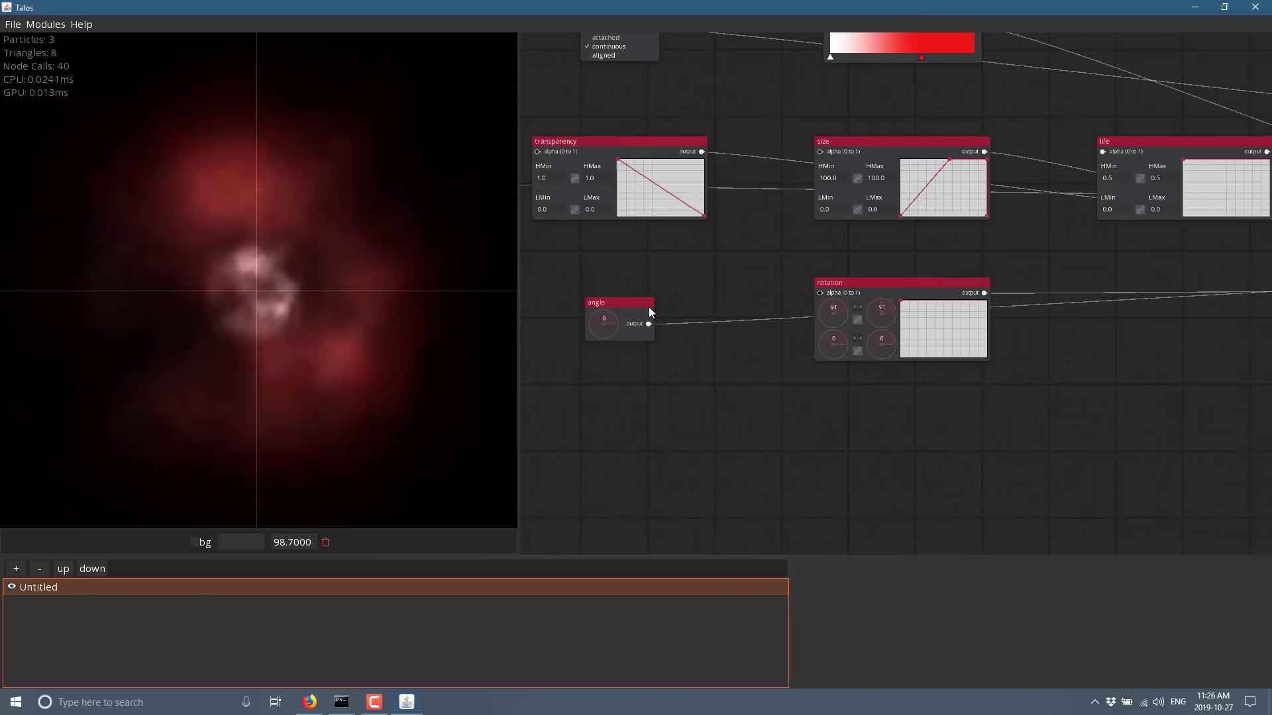
left_click_drag(1012, 373, 714, 454)
left_click_drag(1224, 424, 746, 418)
left_click_drag(567, 431, 1130, 391)
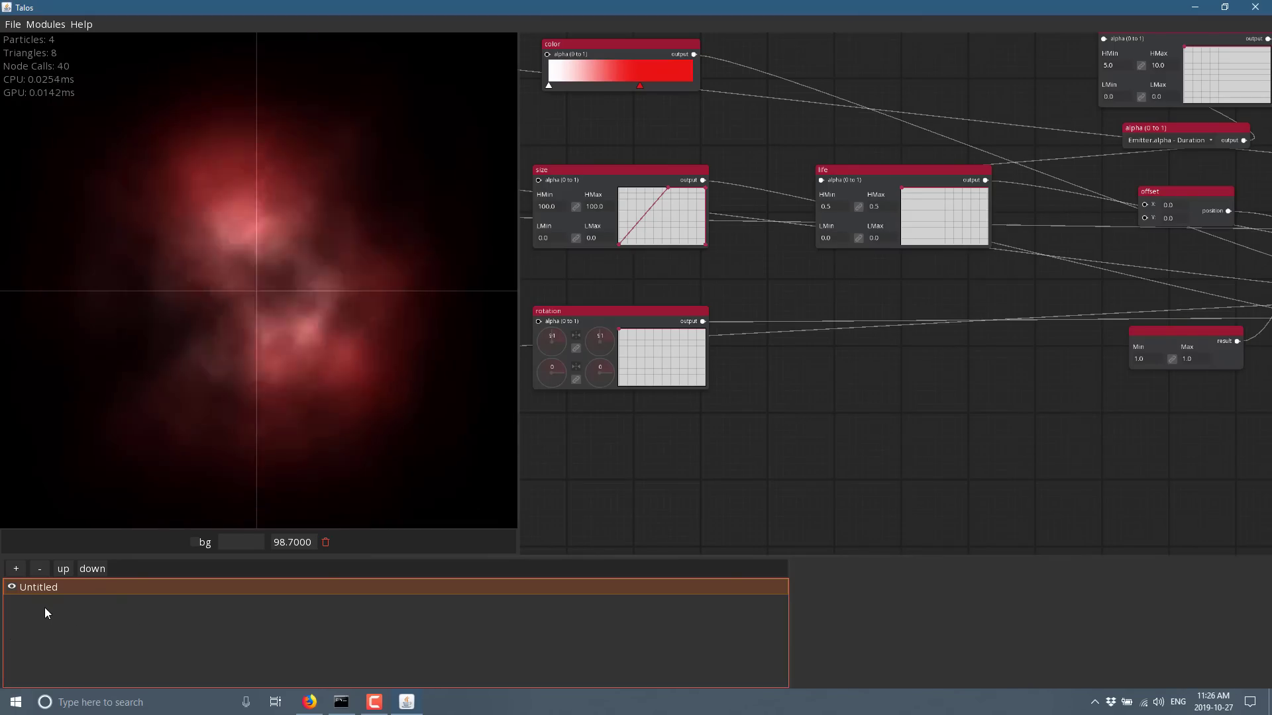
left_click_drag(910, 474, 998, 541)
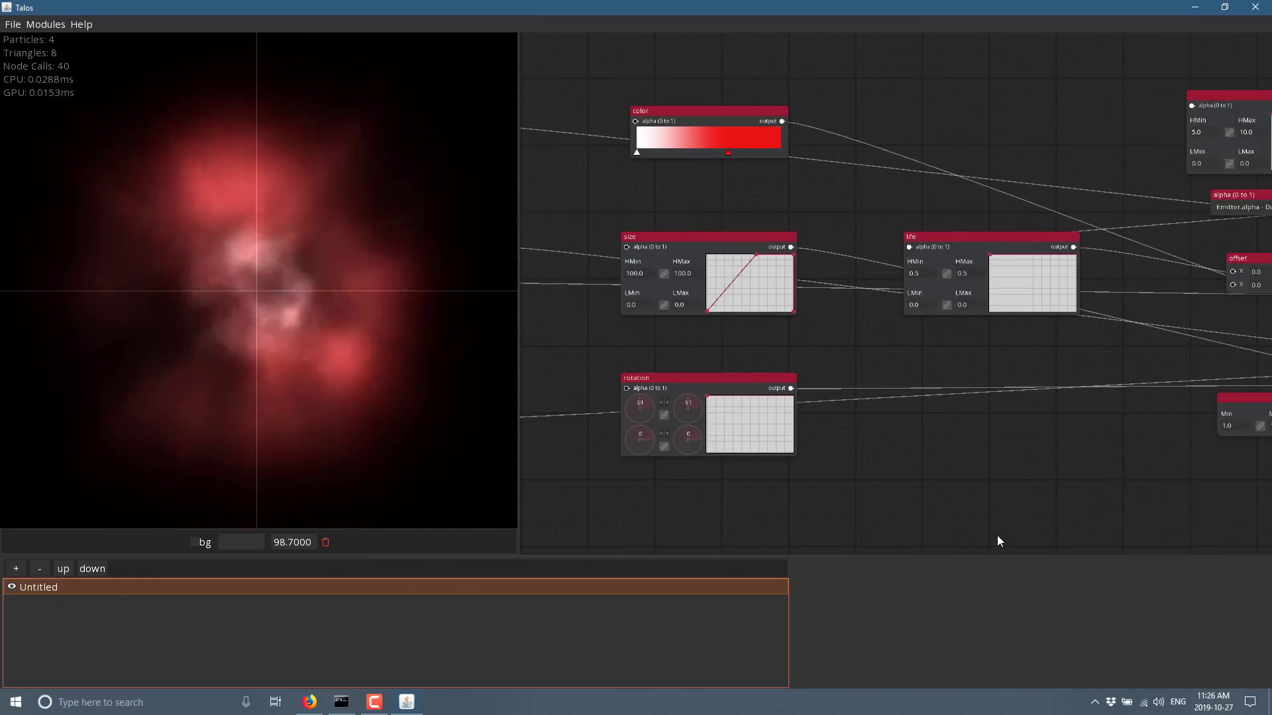
Step: Start a Save As Project, cancel it, and shift the graph toward the Emitter node
left_click(13, 23)
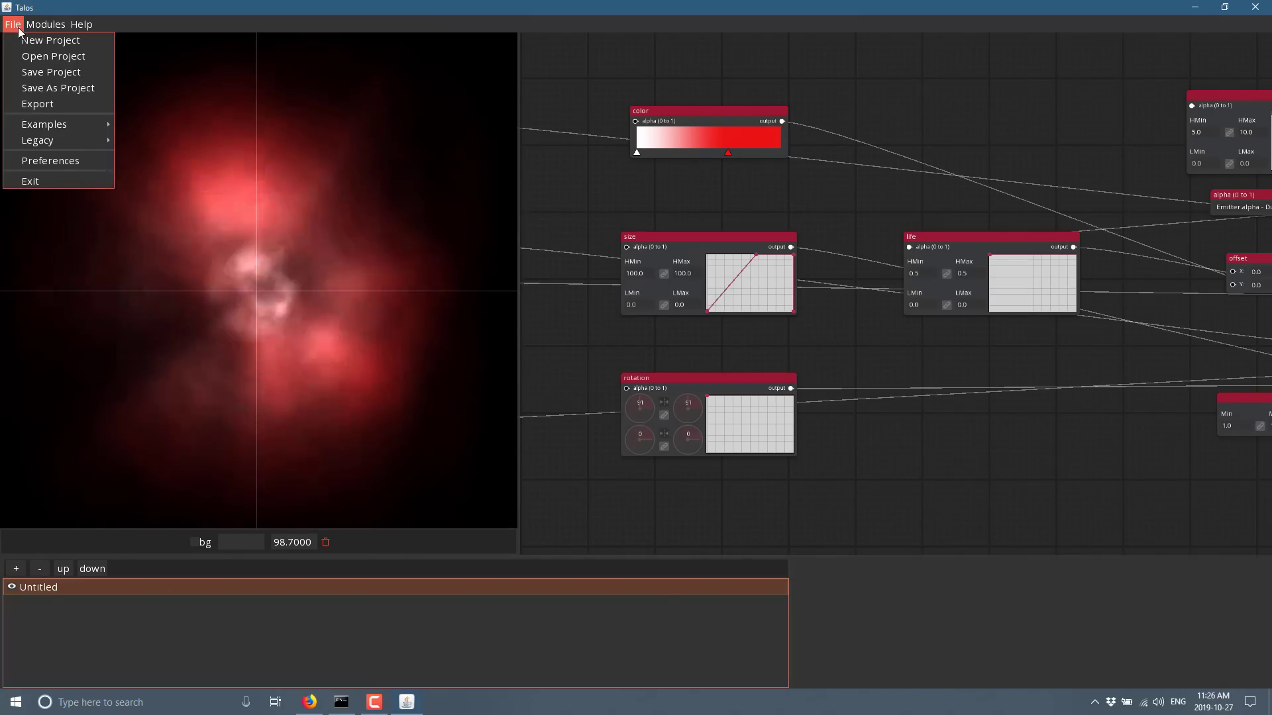
left_click(52, 90)
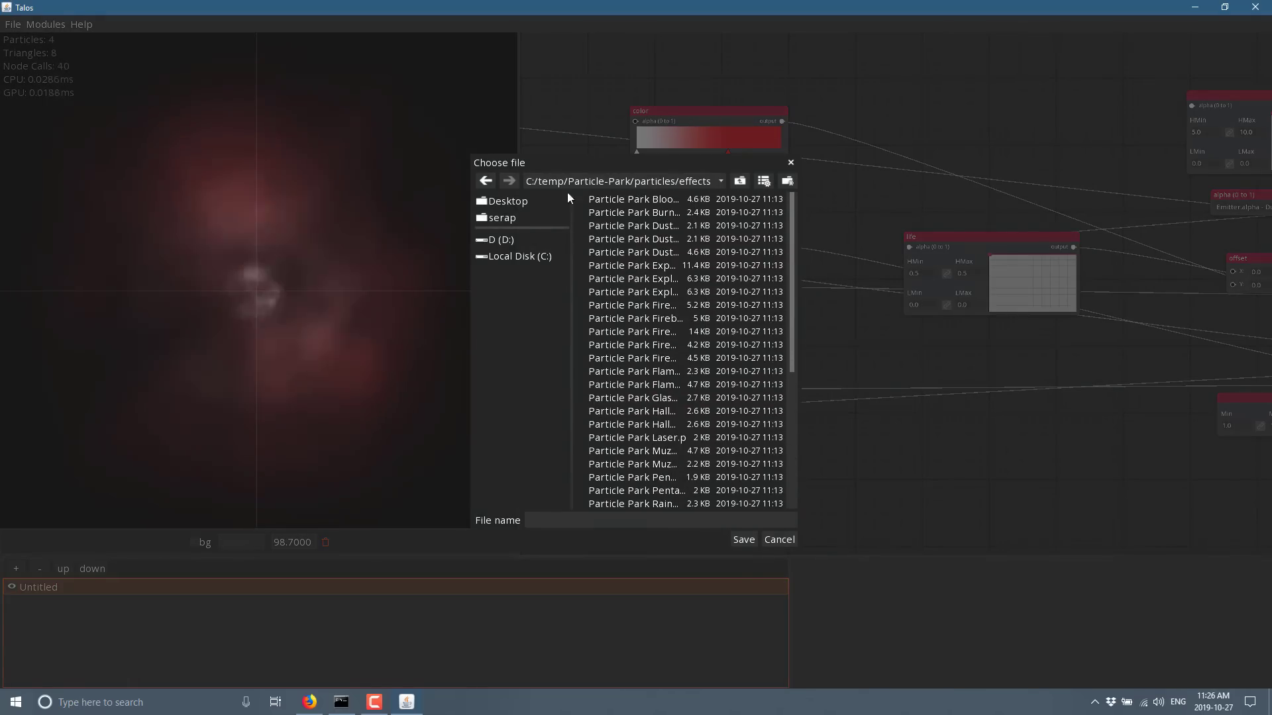
left_click(787, 539)
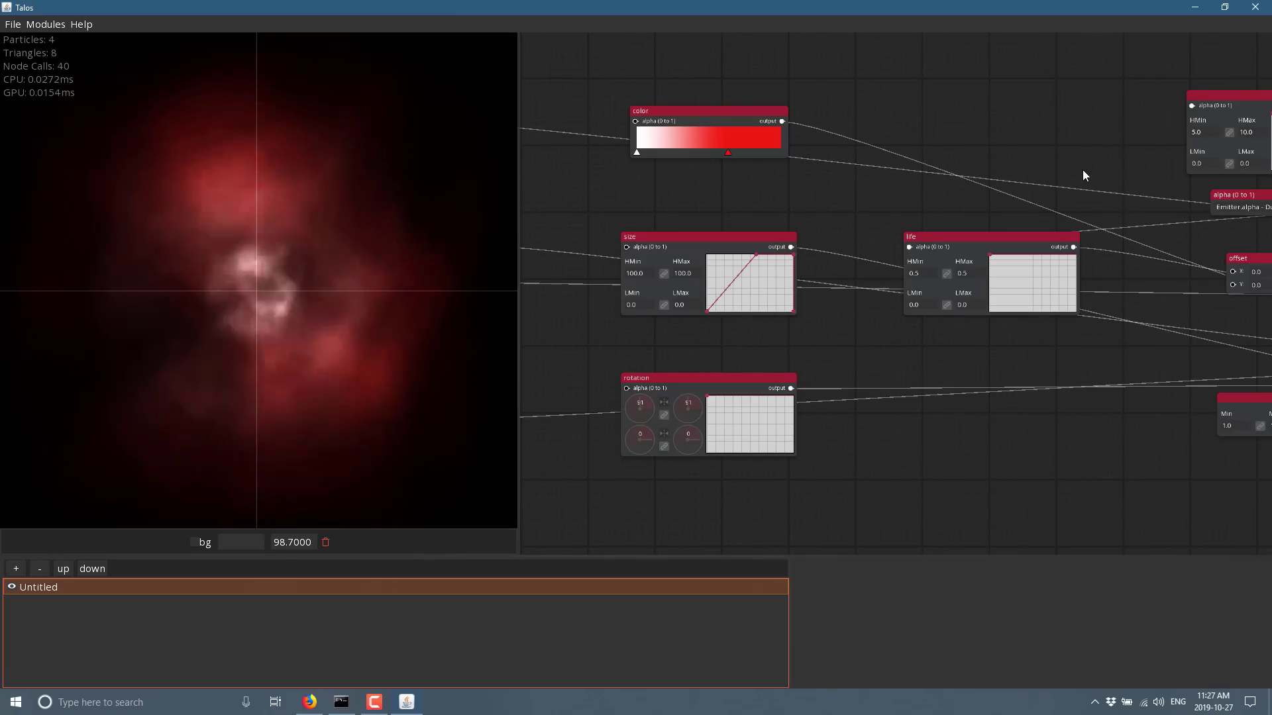
left_click_drag(1069, 210, 843, 199)
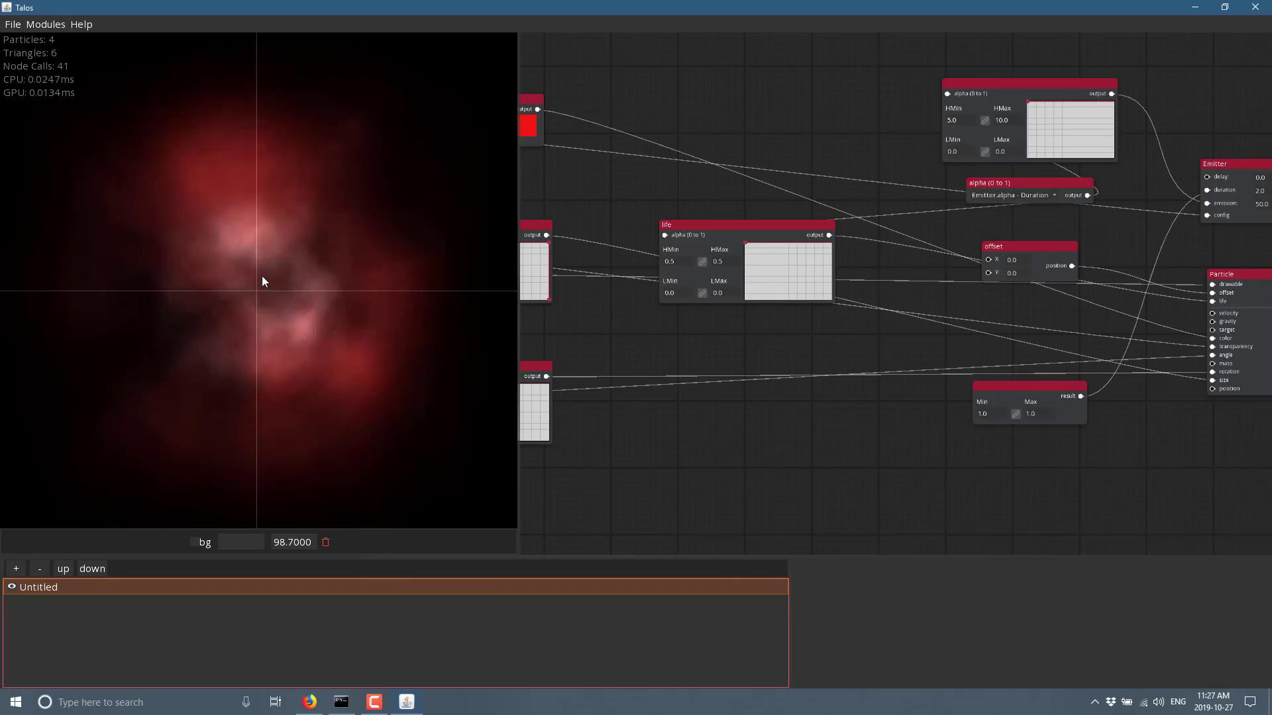
Step: Browse the Talos GitHub releases and main code page in Firefox, then return to Talos
key("alt+Tab")
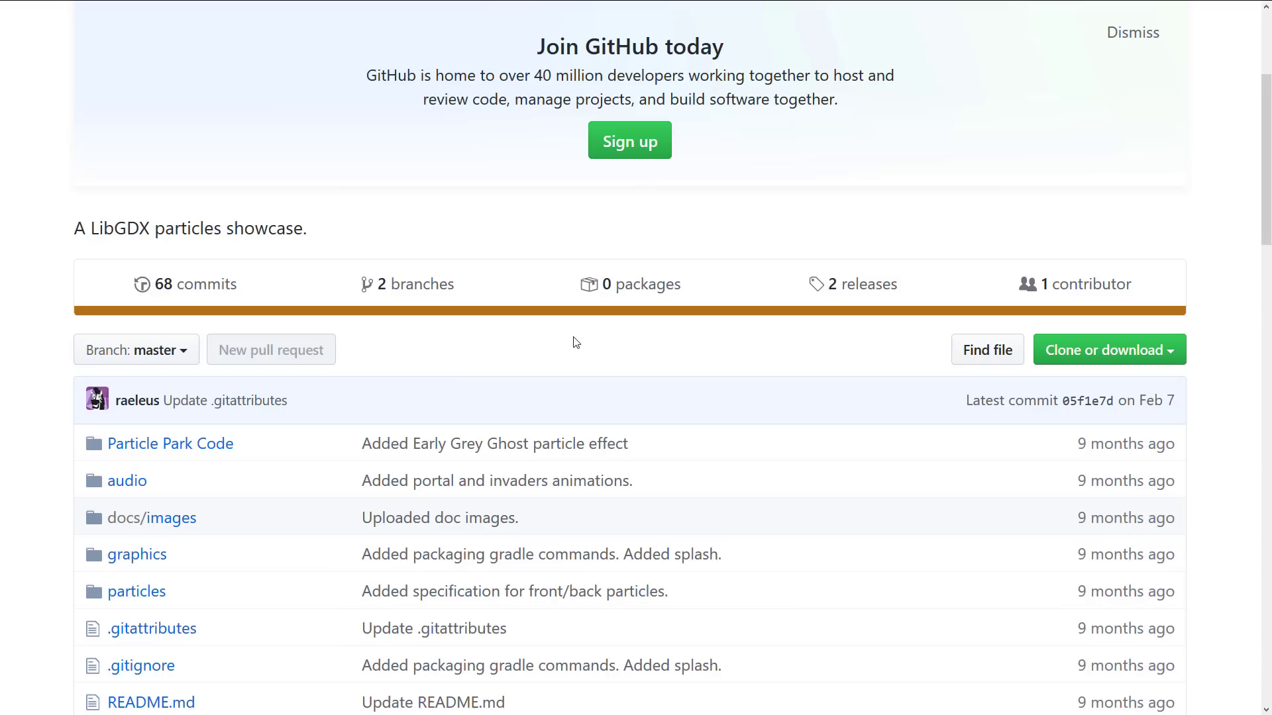
key("ctrl+t")
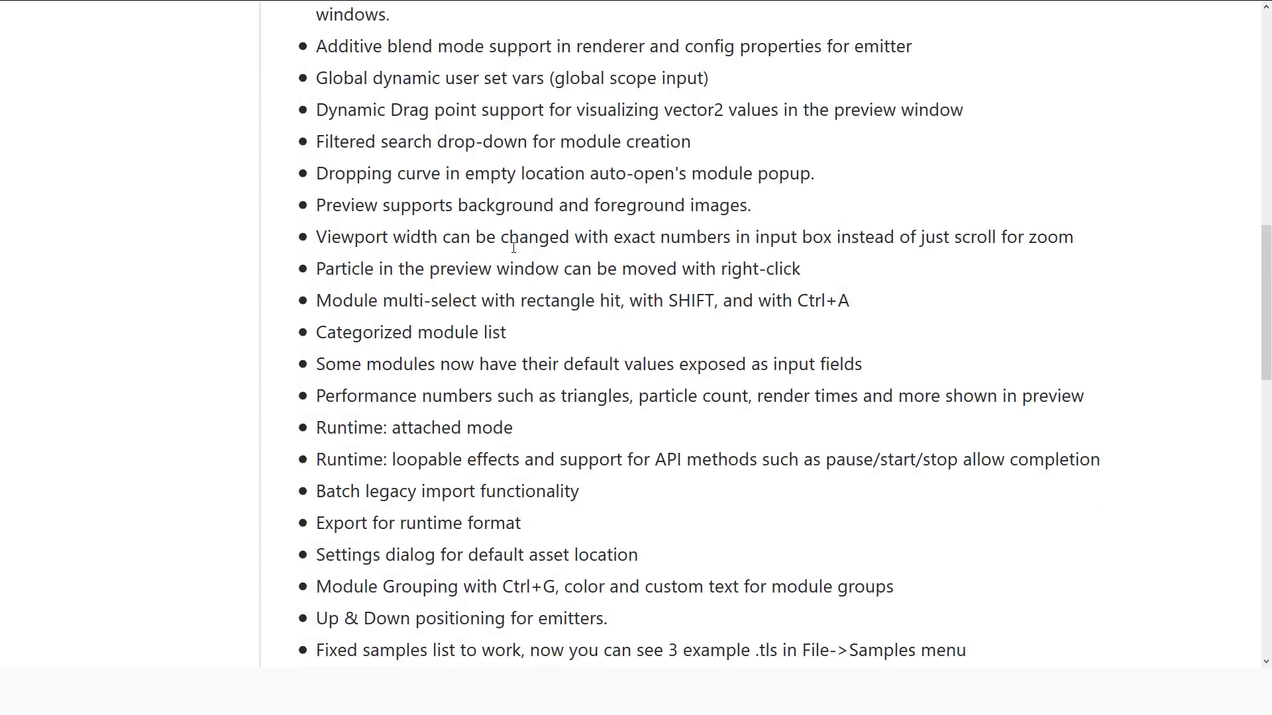
scroll(820, 326, "up", 5)
scroll(820, 326, "up", 8)
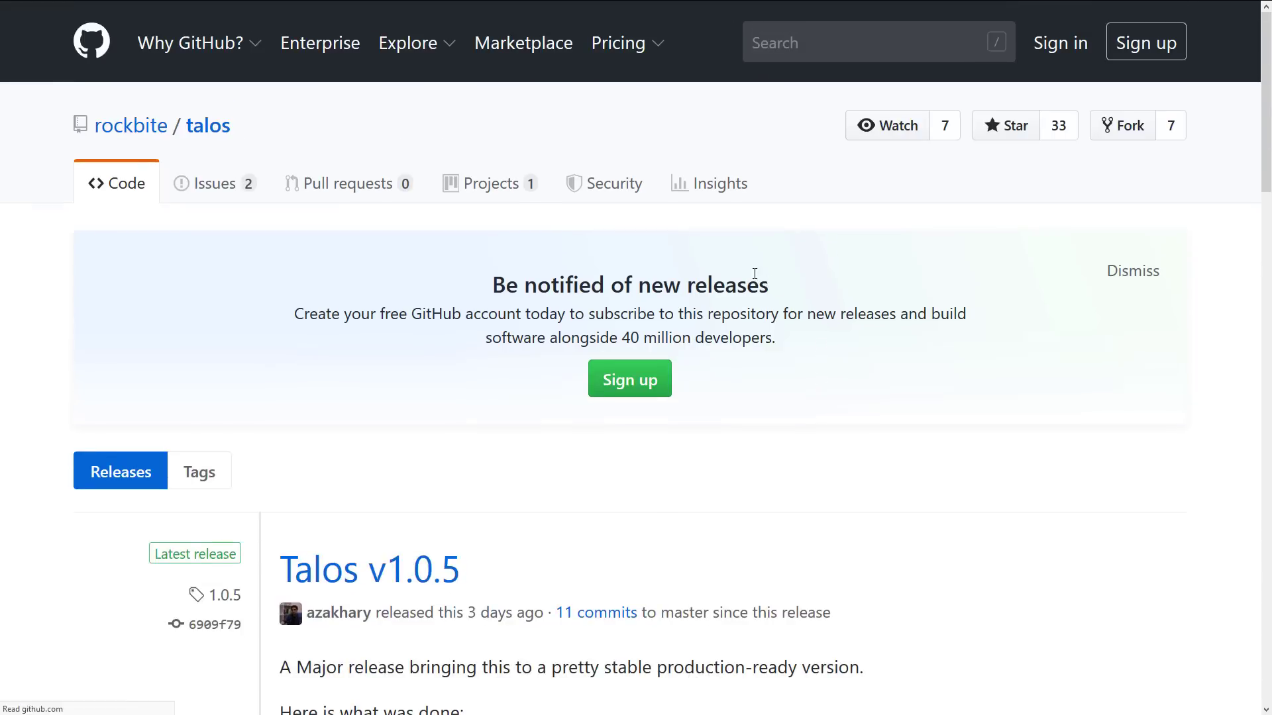
key("alt+Left")
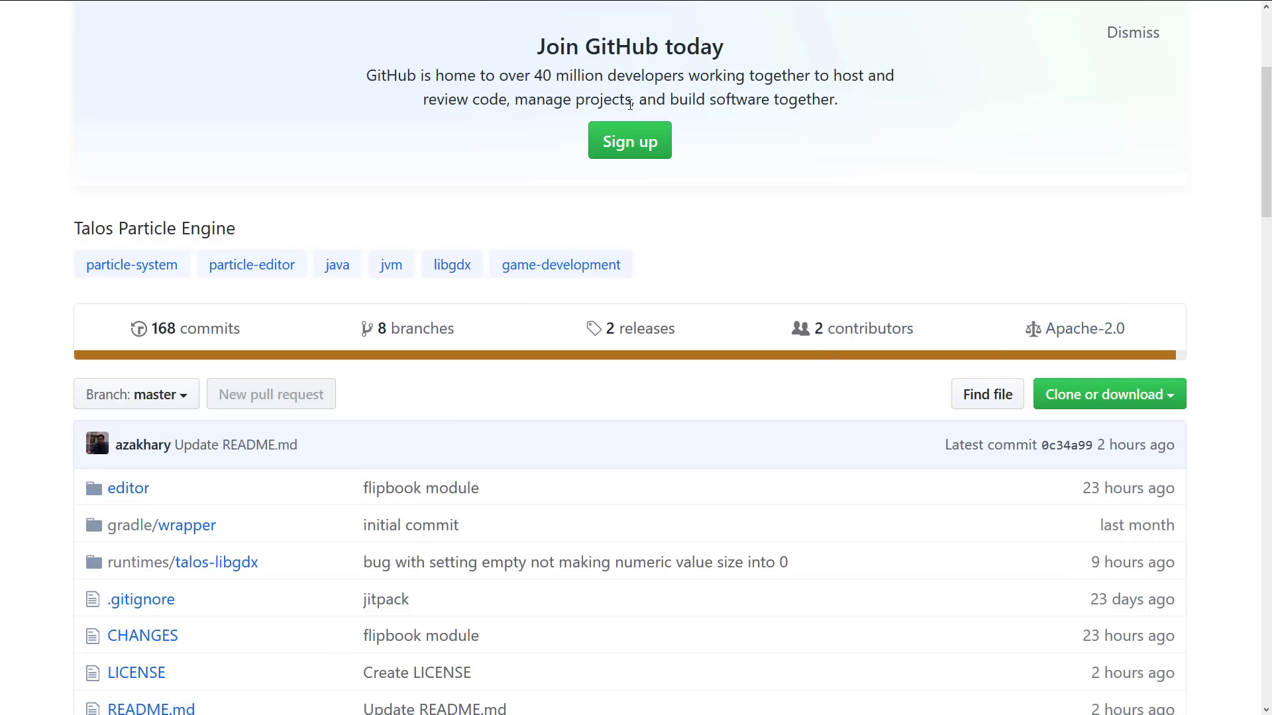
key("alt+Tab")
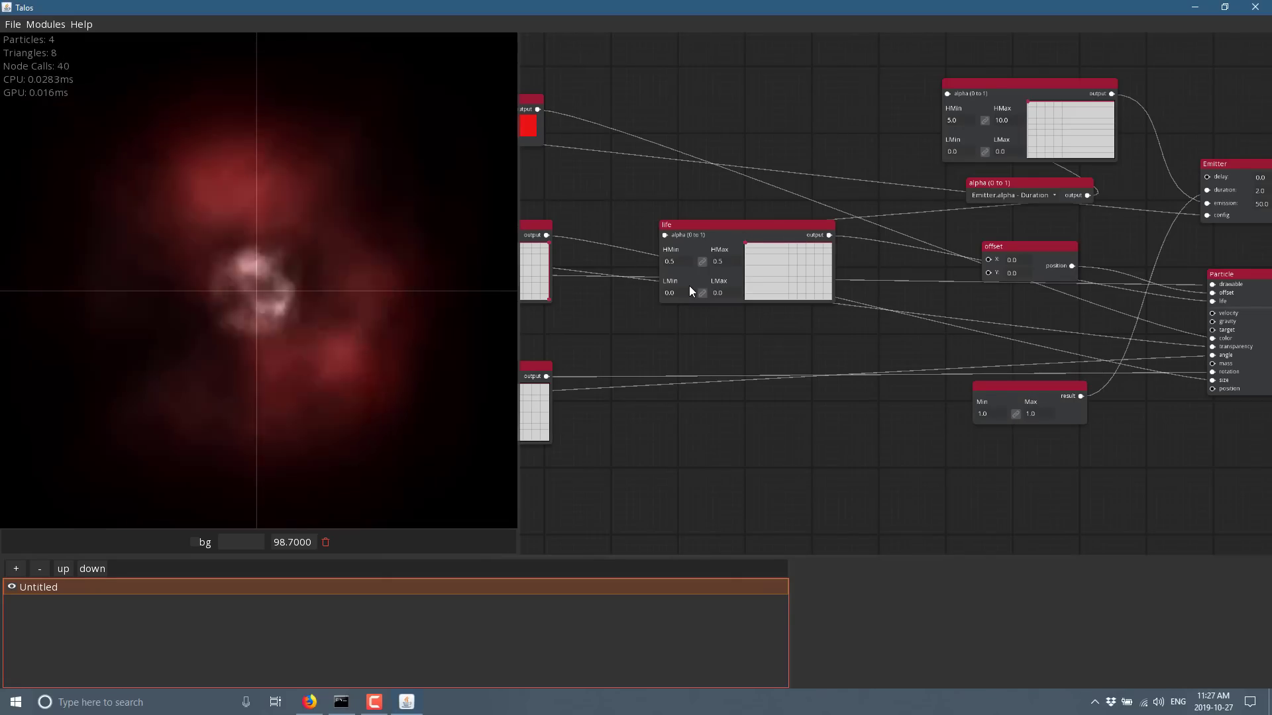
Step: Pan the graph to the color nodes, then import the legacy Particle Park Blood effect
mouse_move(685, 379)
left_mouse_down()
mouse_move(800, 369)
mouse_move(825, 353)
mouse_move(726, 339)
mouse_move(698, 358)
left_mouse_up()
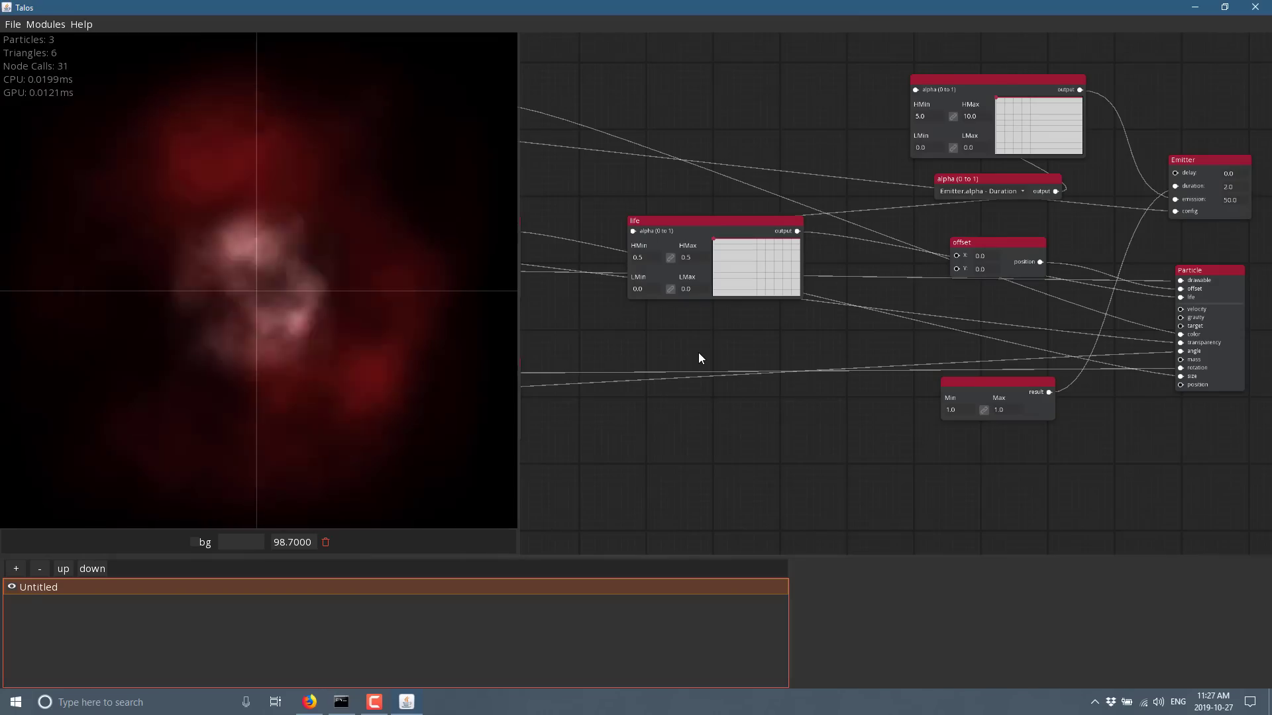
left_click_drag(757, 160, 1004, 227)
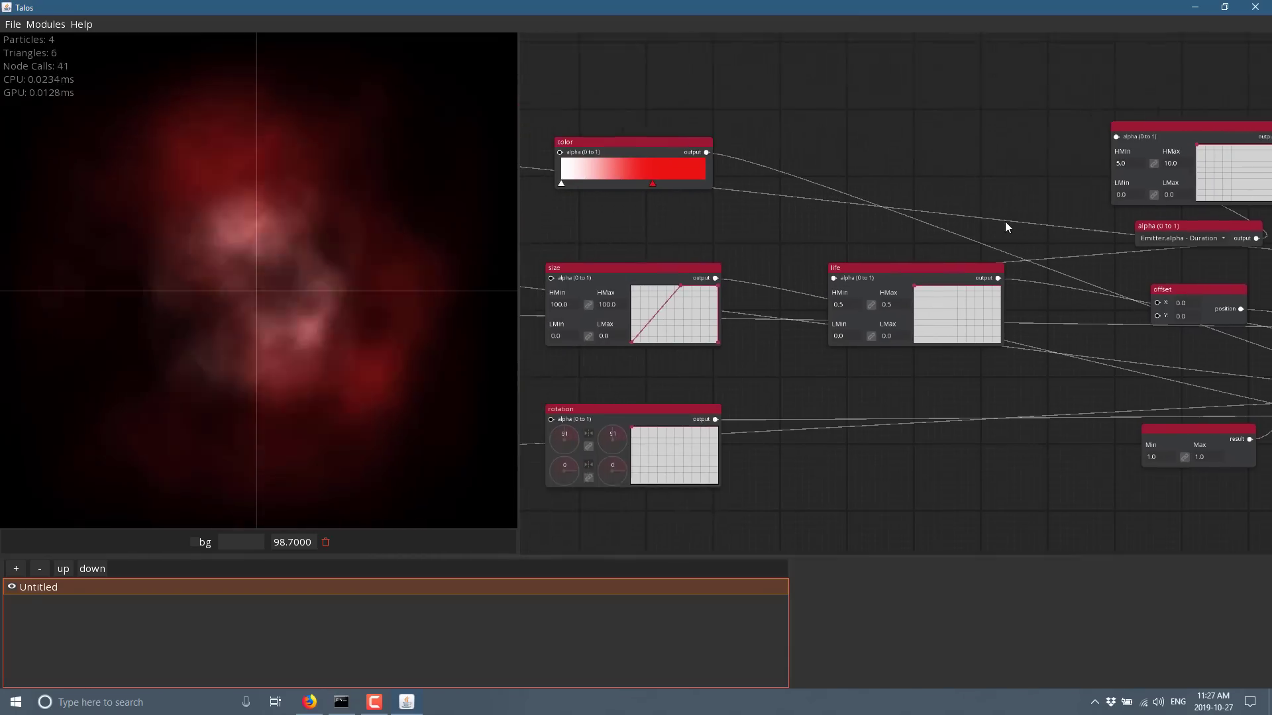
left_click(14, 31)
mouse_move(64, 138)
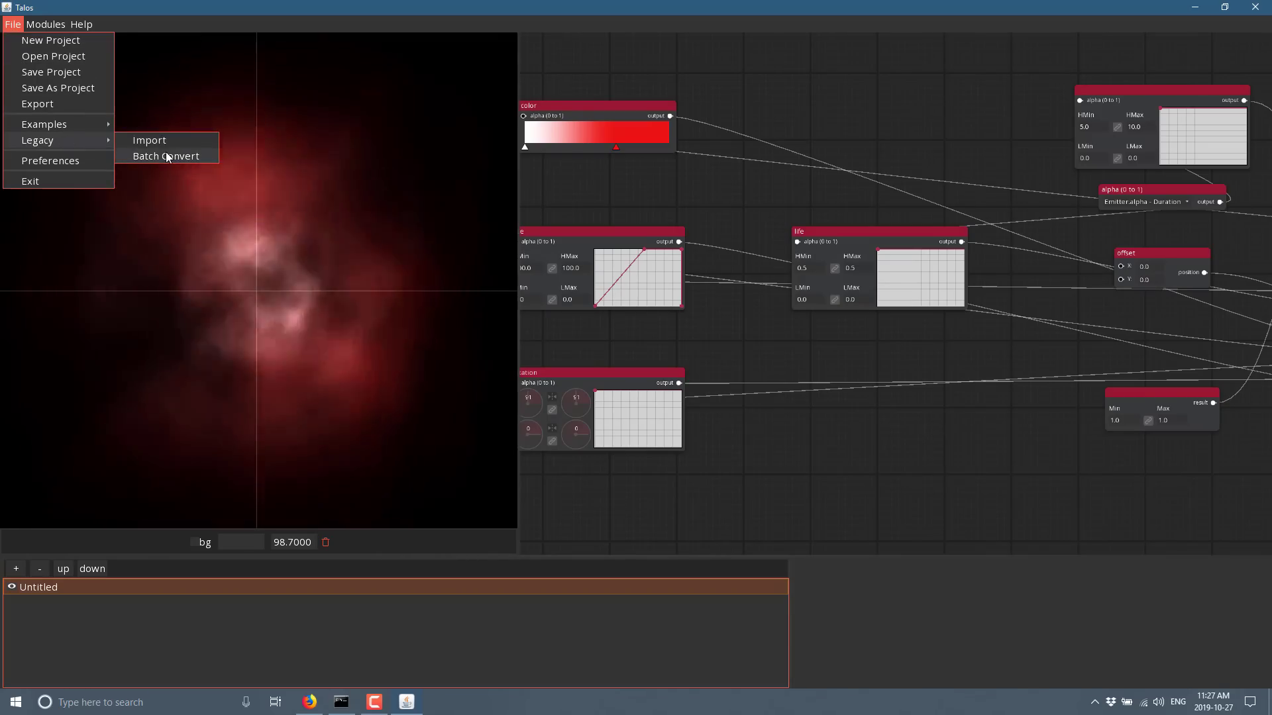
left_click(159, 141)
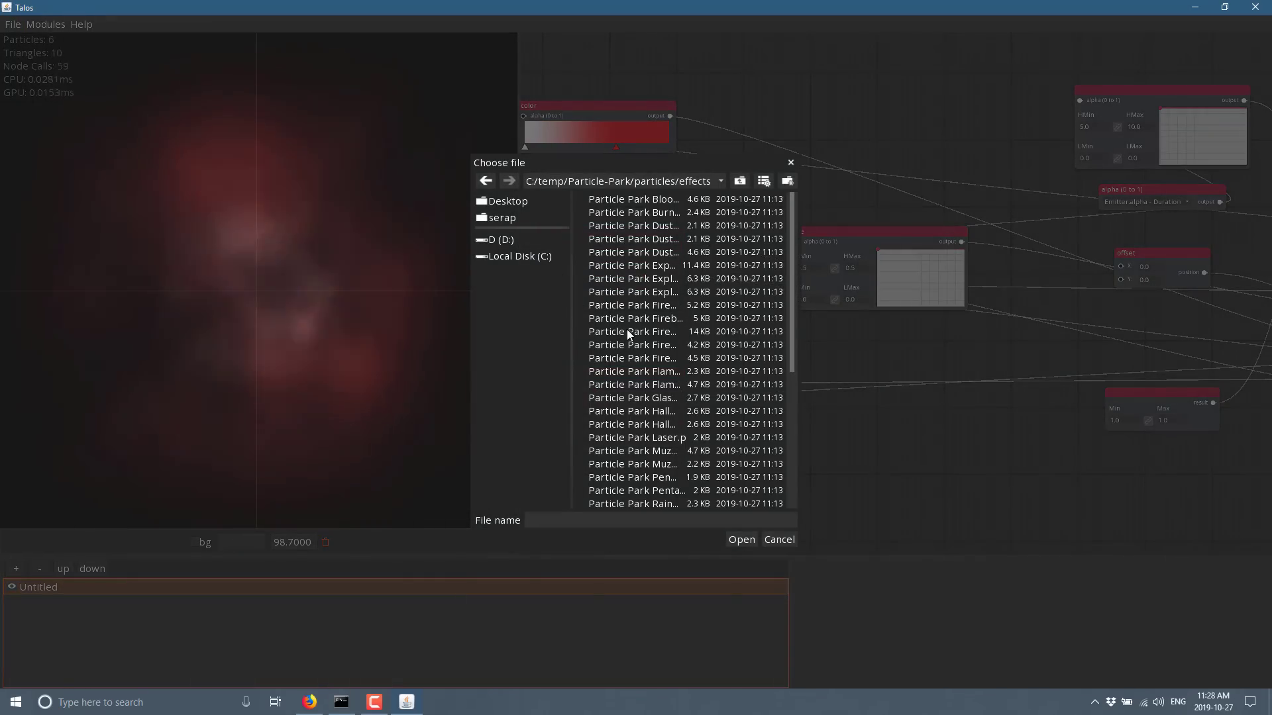
double_click(655, 198)
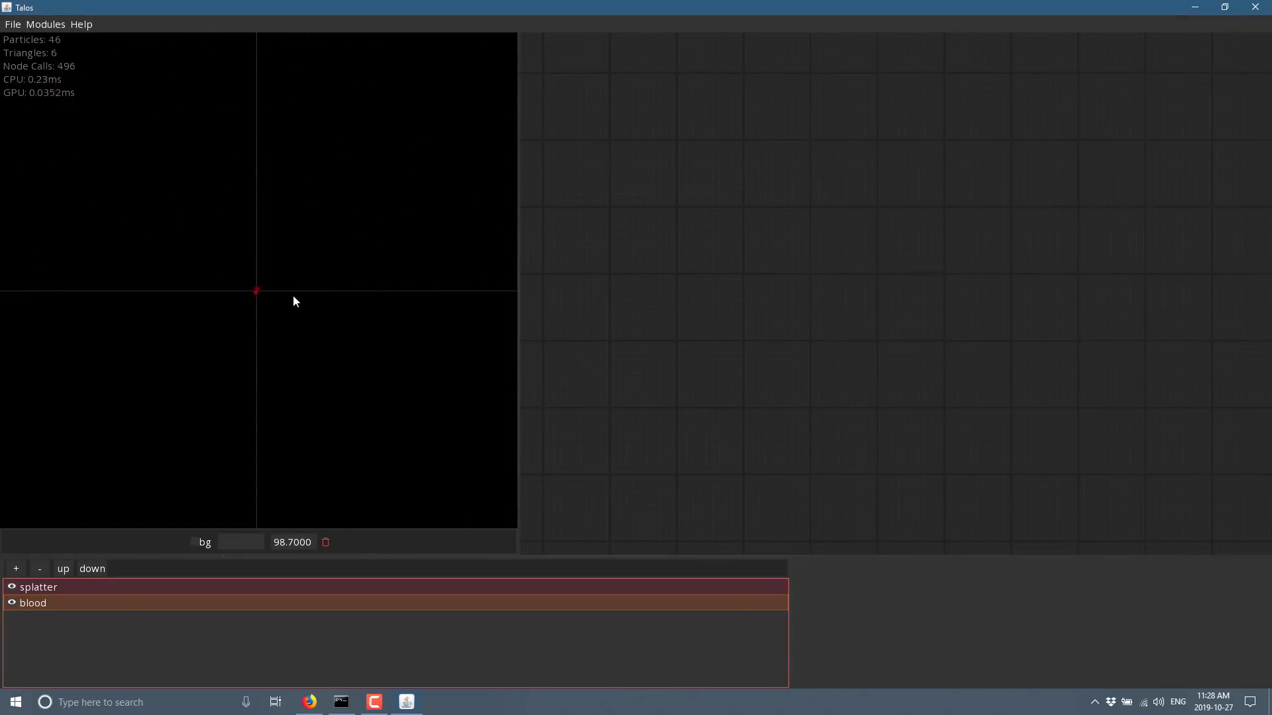
Step: View the splatter emitter's node graph, then switch to the blood emitter's graph
left_click(55, 587)
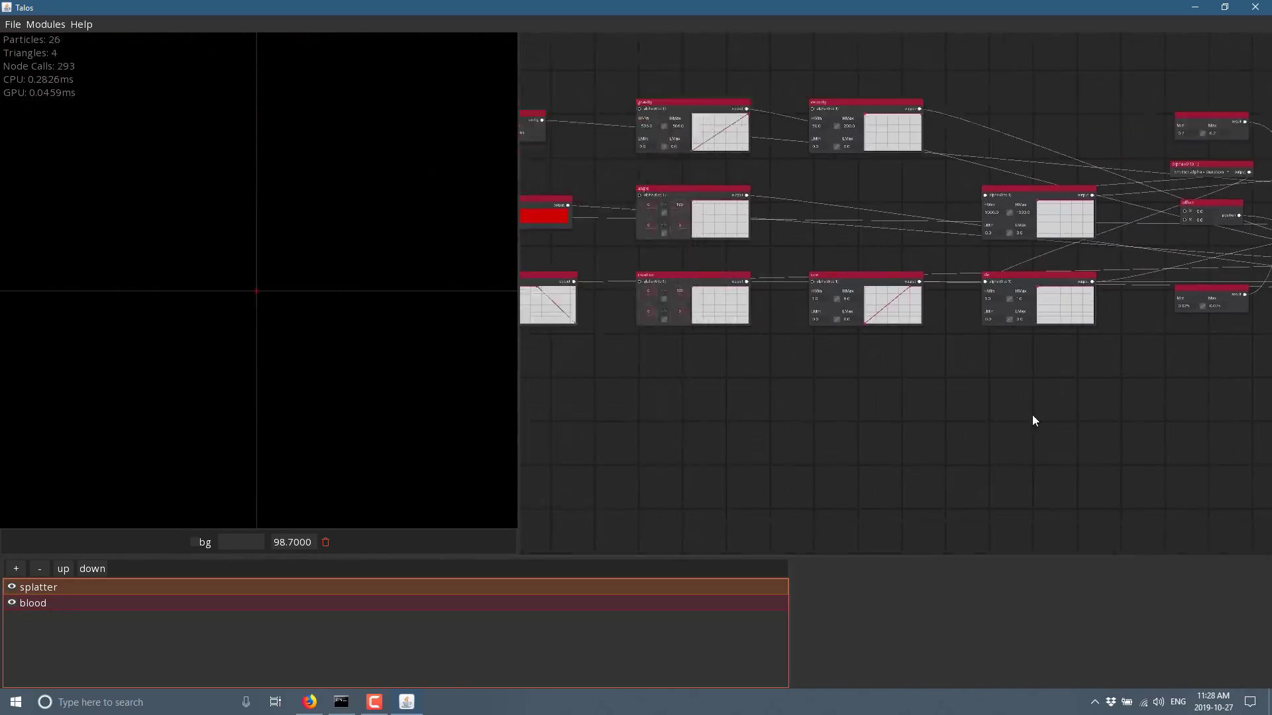
left_click(24, 603)
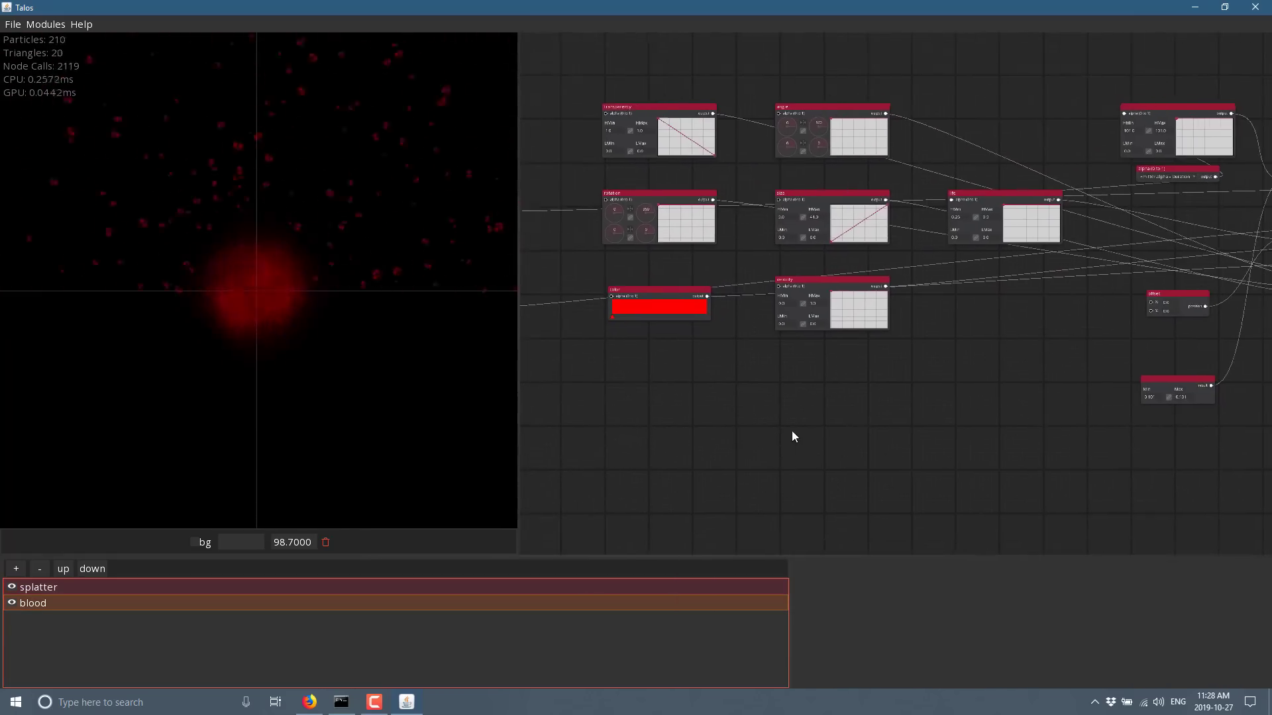